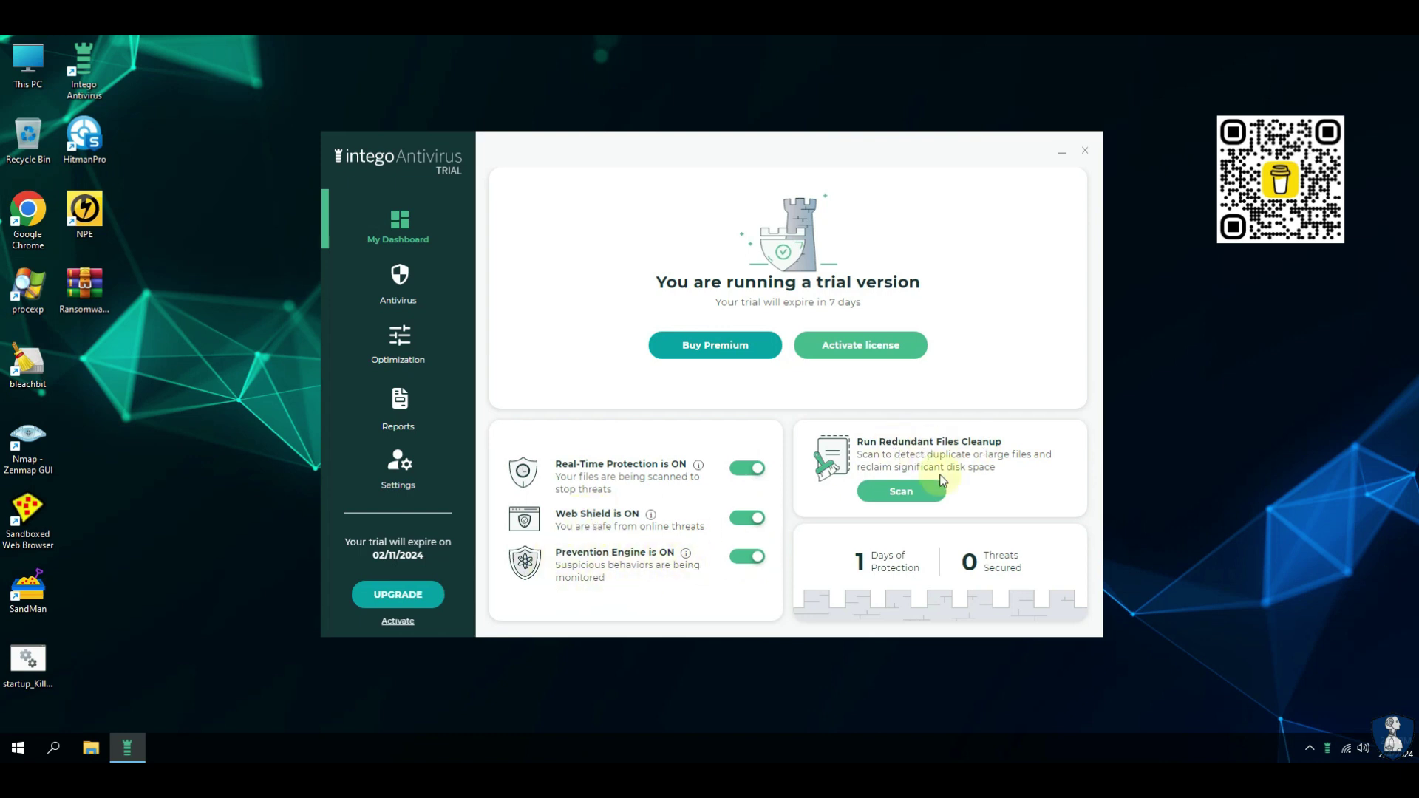
# View the quarantined files list from Virus Scans and keep the Intego window open
pyautogui.click(406, 290)
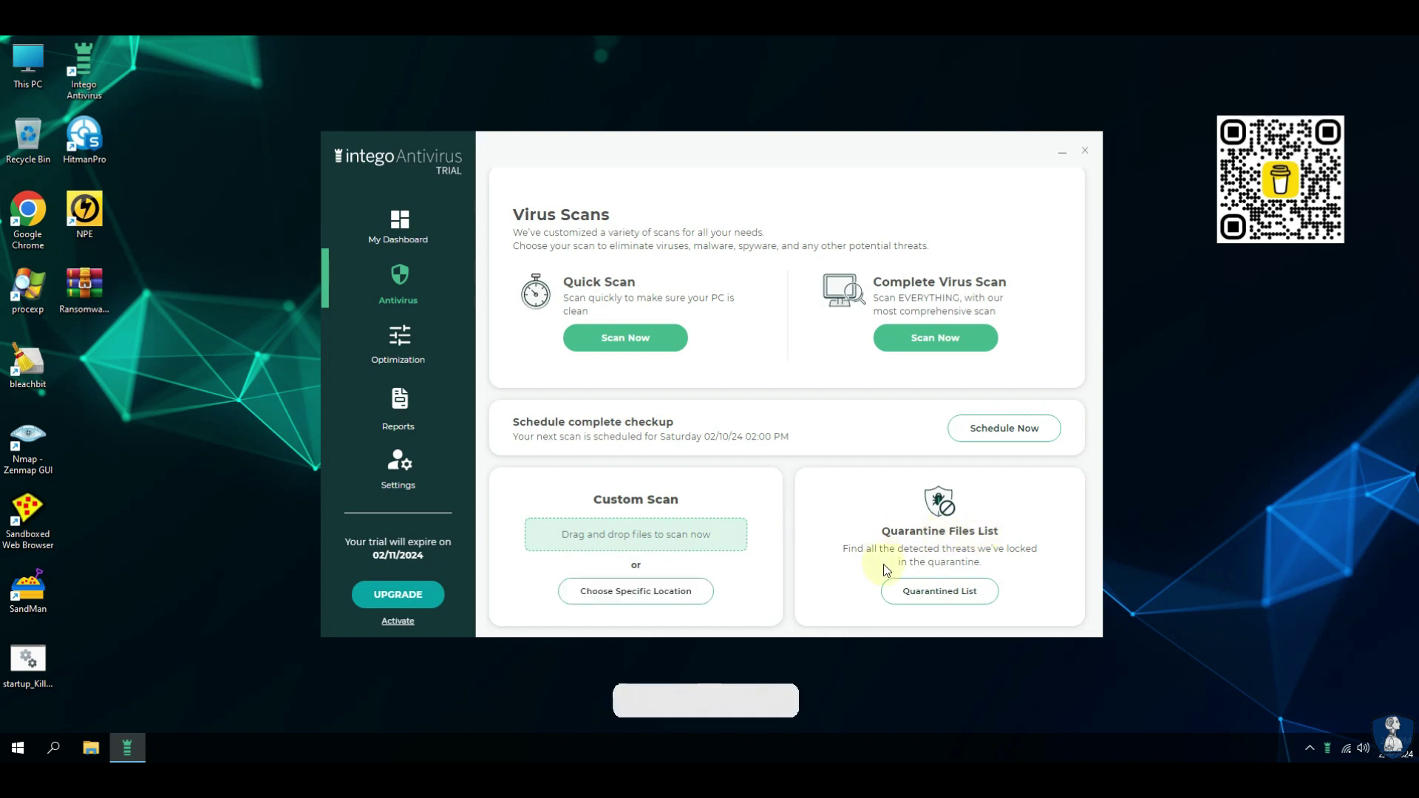
pyautogui.click(912, 588)
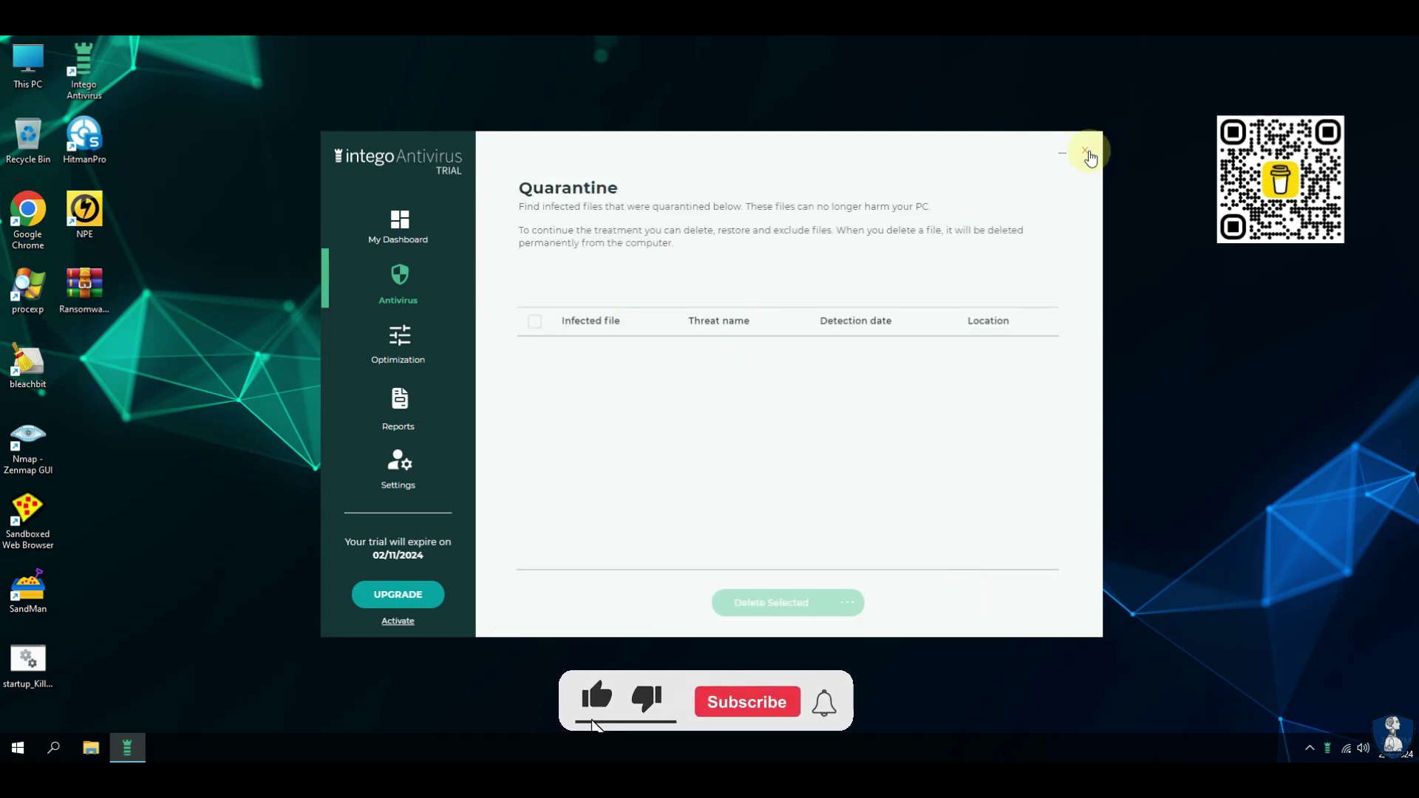
pyautogui.click(1085, 153)
pyautogui.click(740, 406)
# Review the Optimization tools, then show Security Reports with its report-type list expanded
pyautogui.click(401, 286)
pyautogui.click(400, 344)
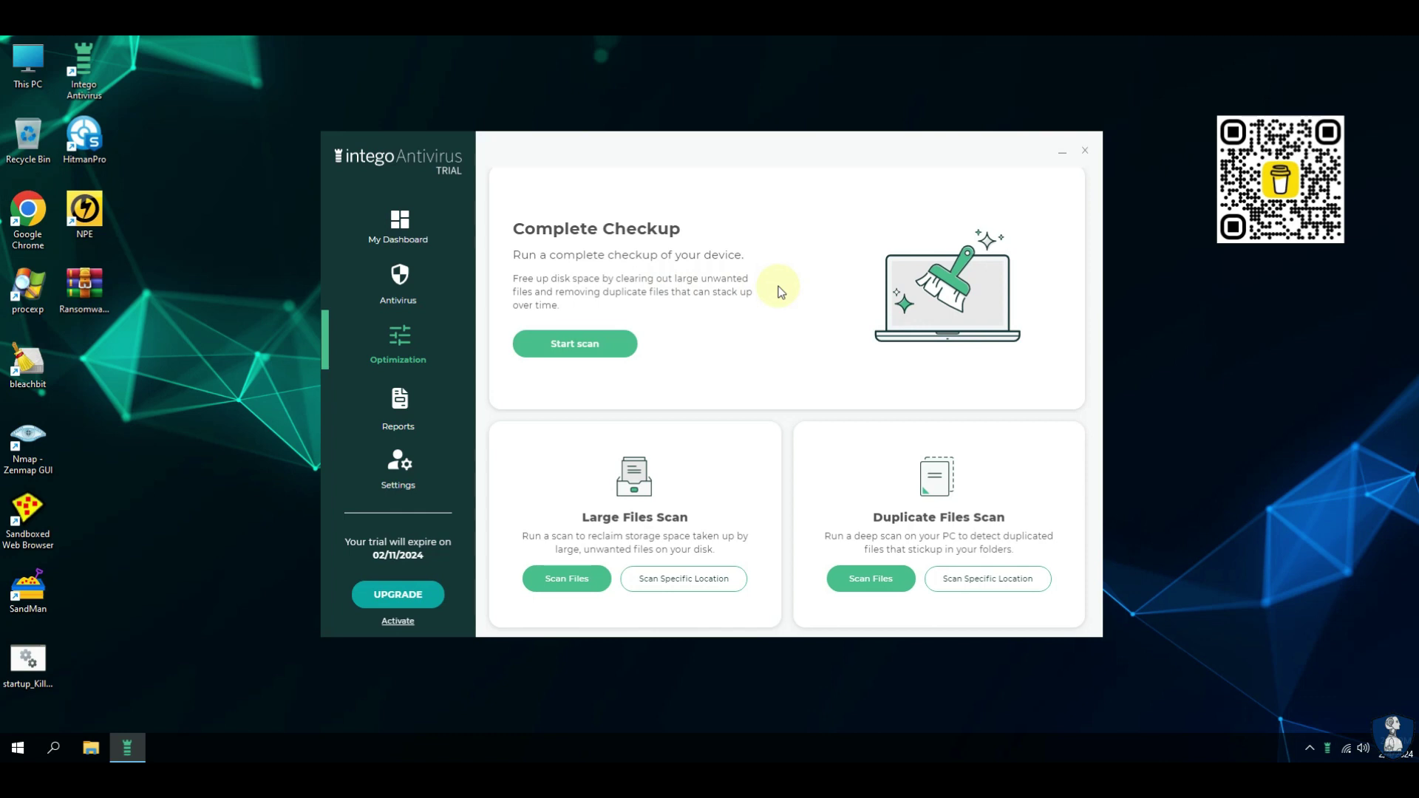
pyautogui.click(397, 409)
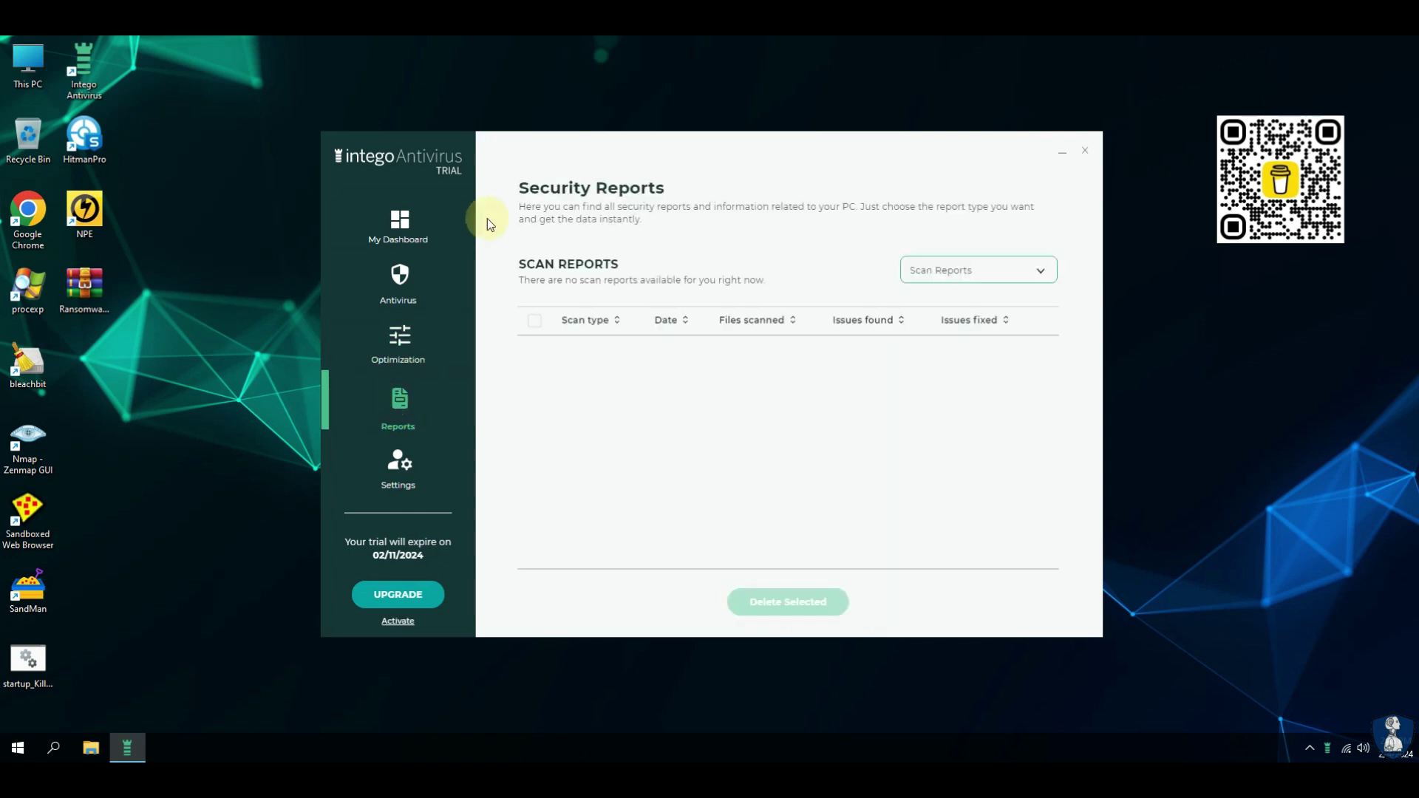
pyautogui.click(1022, 272)
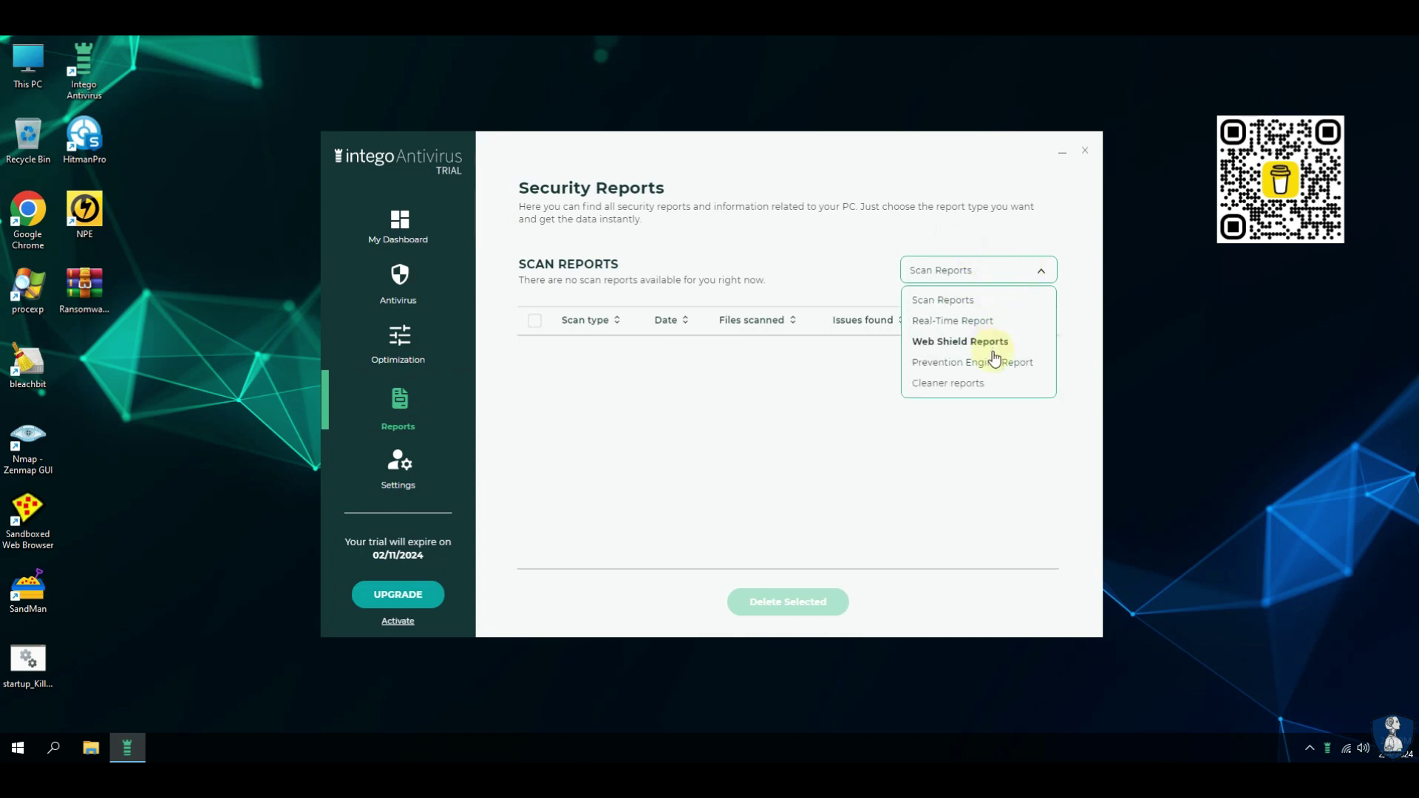
# Review General settings languages and the Security tab's scan exclusions list
pyautogui.click(976, 301)
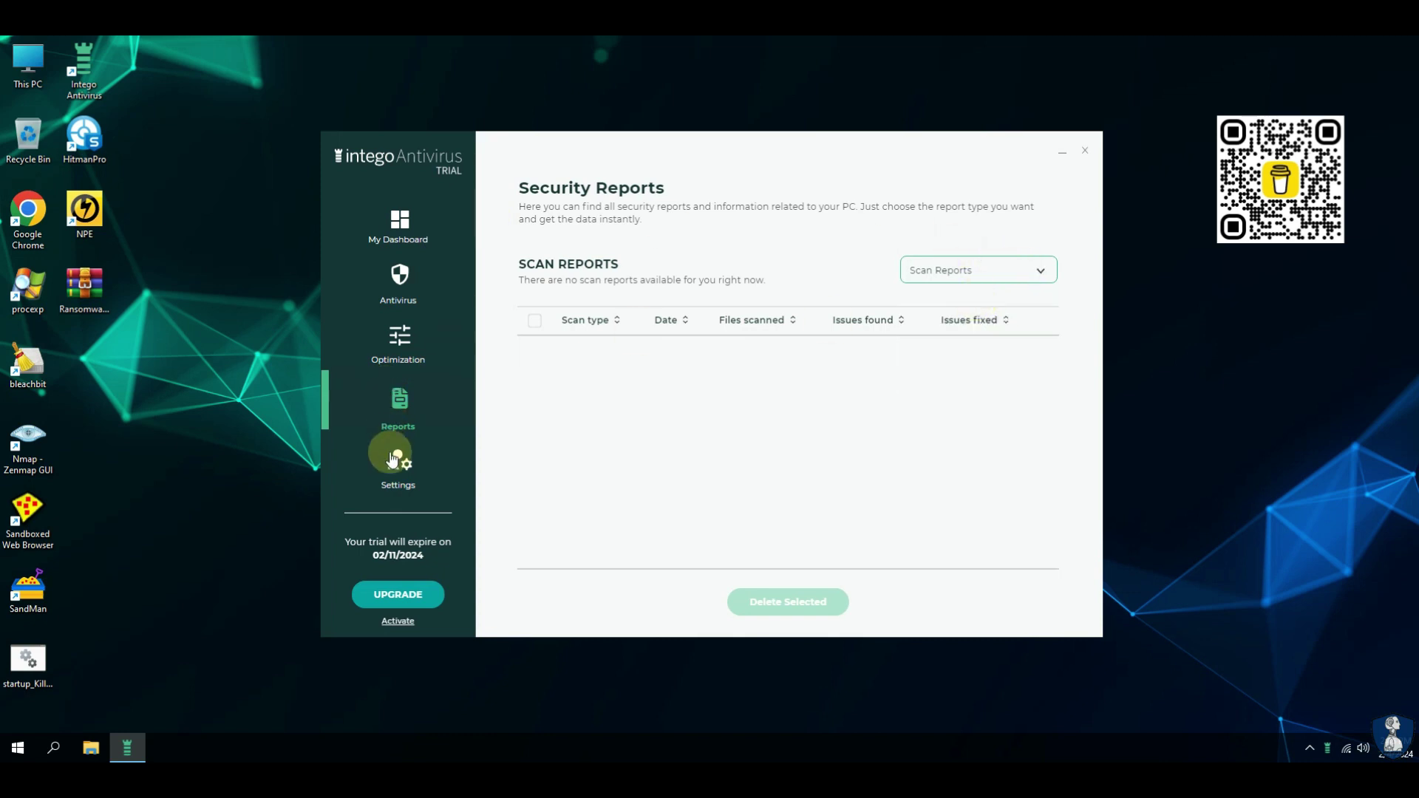
pyautogui.click(391, 464)
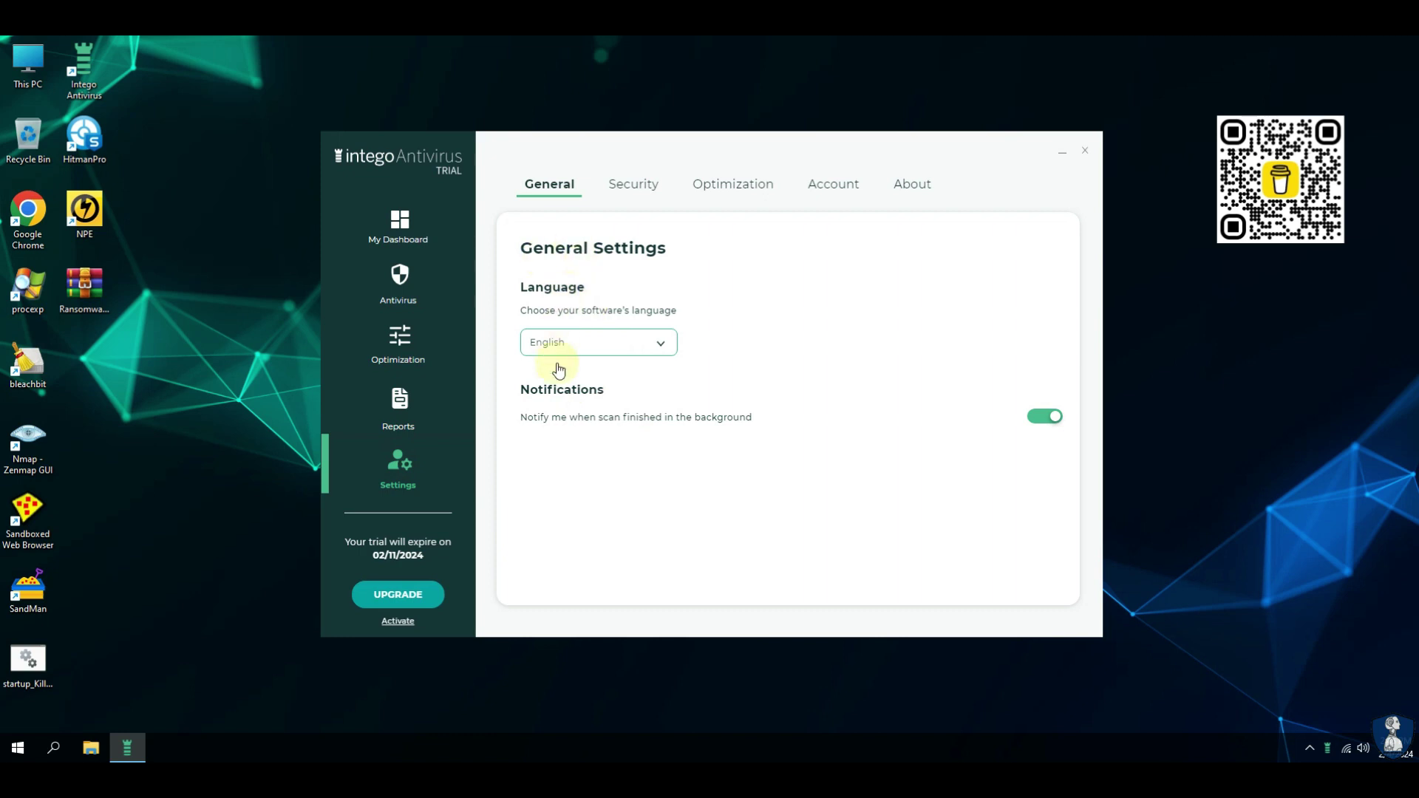
pyautogui.click(619, 351)
pyautogui.click(626, 196)
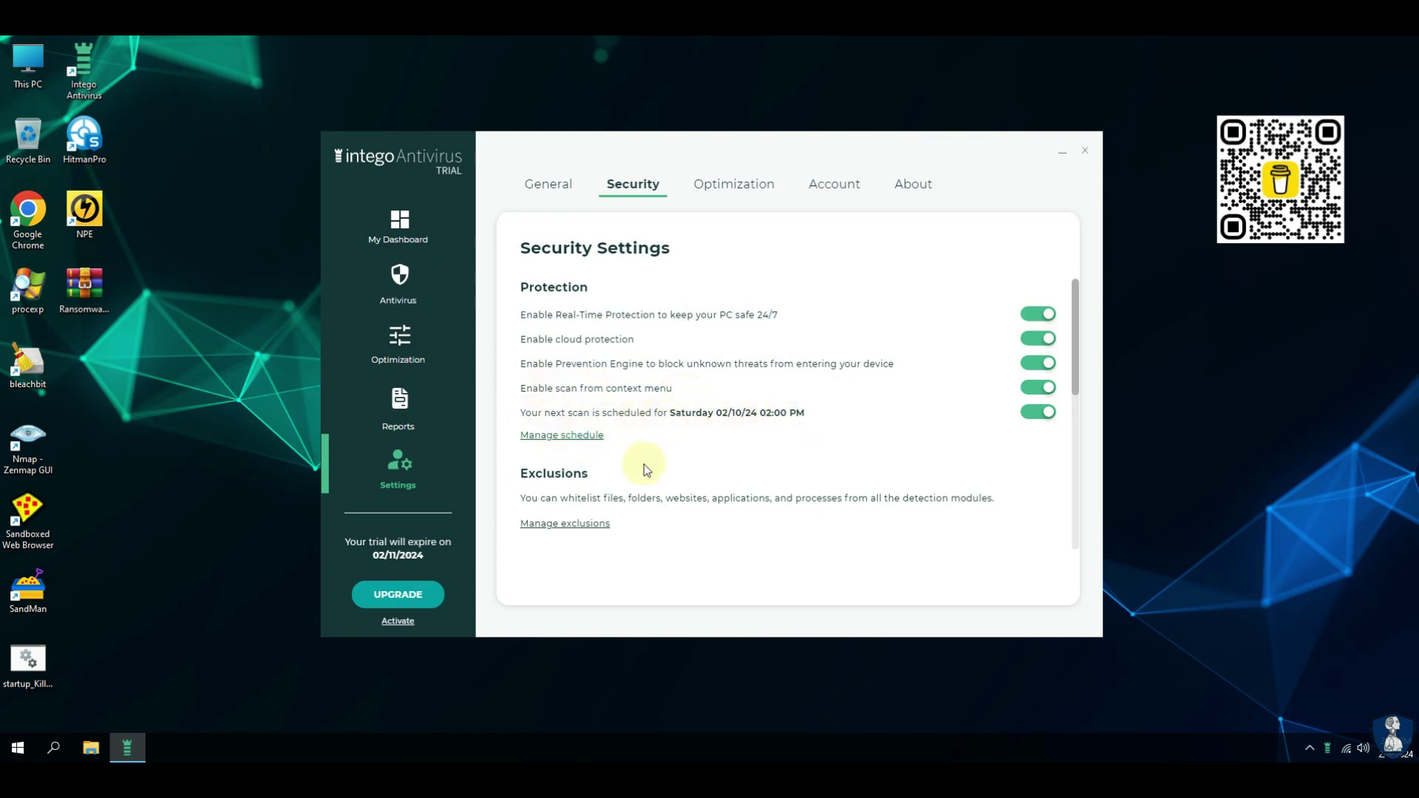
pyautogui.click(572, 522)
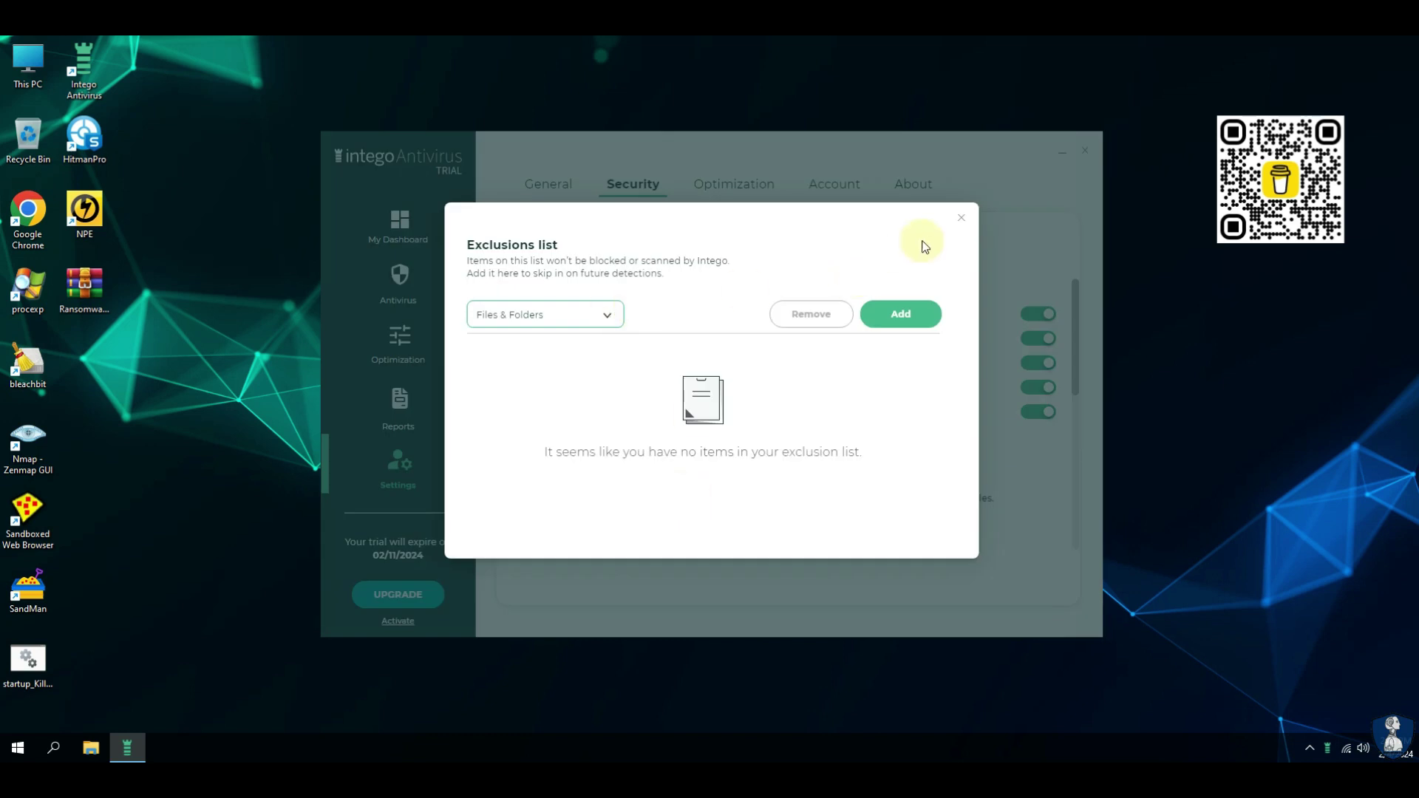
pyautogui.click(960, 217)
# Review the Optimization, Account and About settings tabs, then return to My Dashboard
pyautogui.click(724, 193)
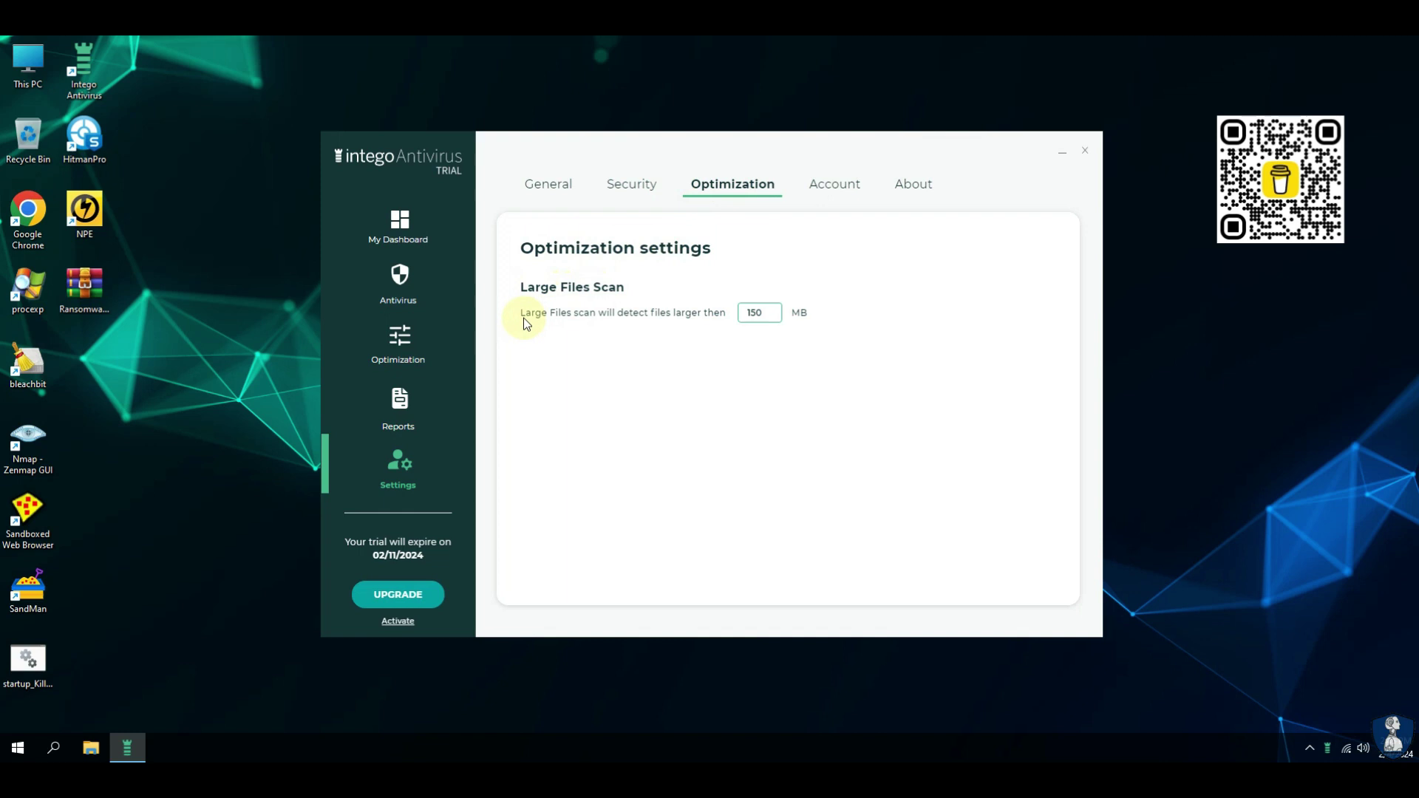
pyautogui.click(833, 188)
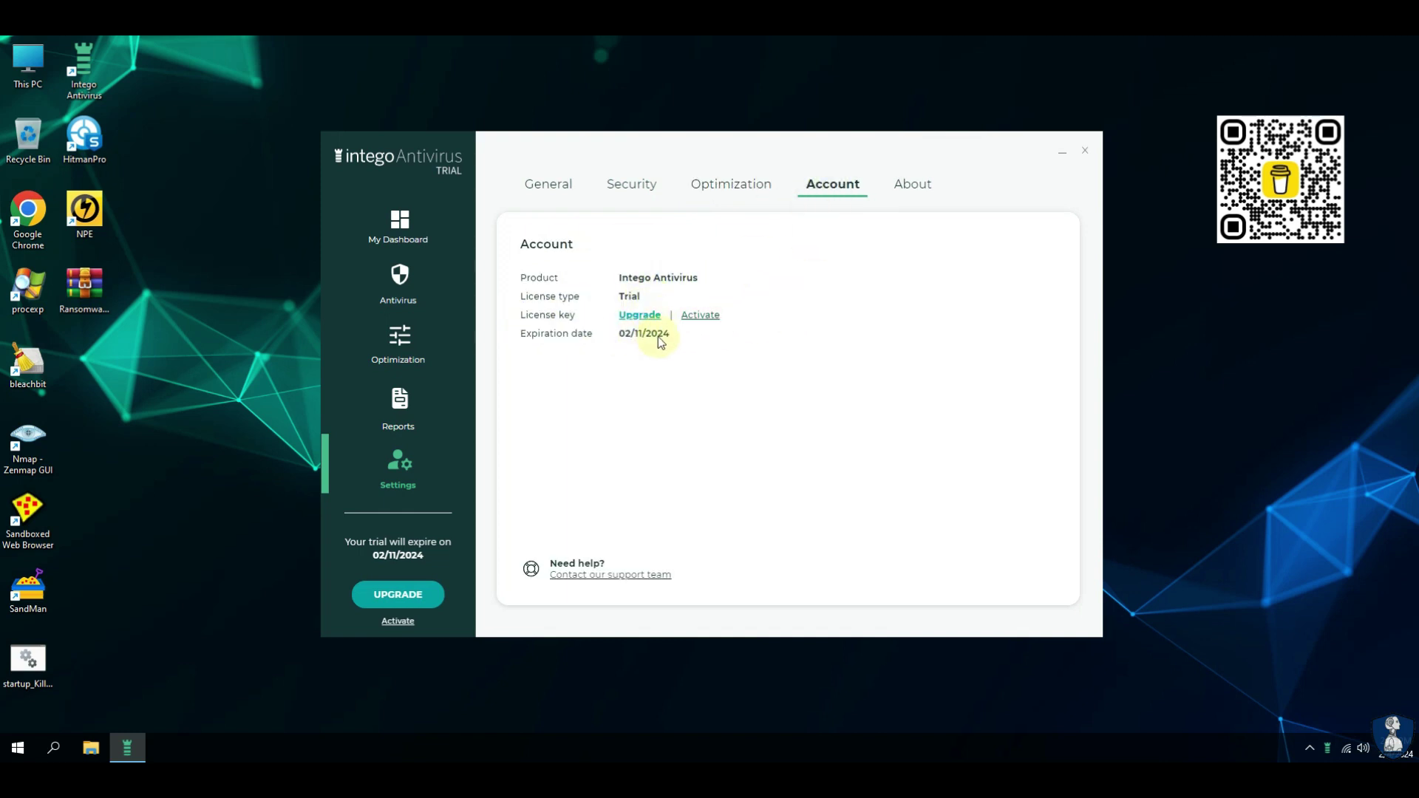
pyautogui.click(918, 193)
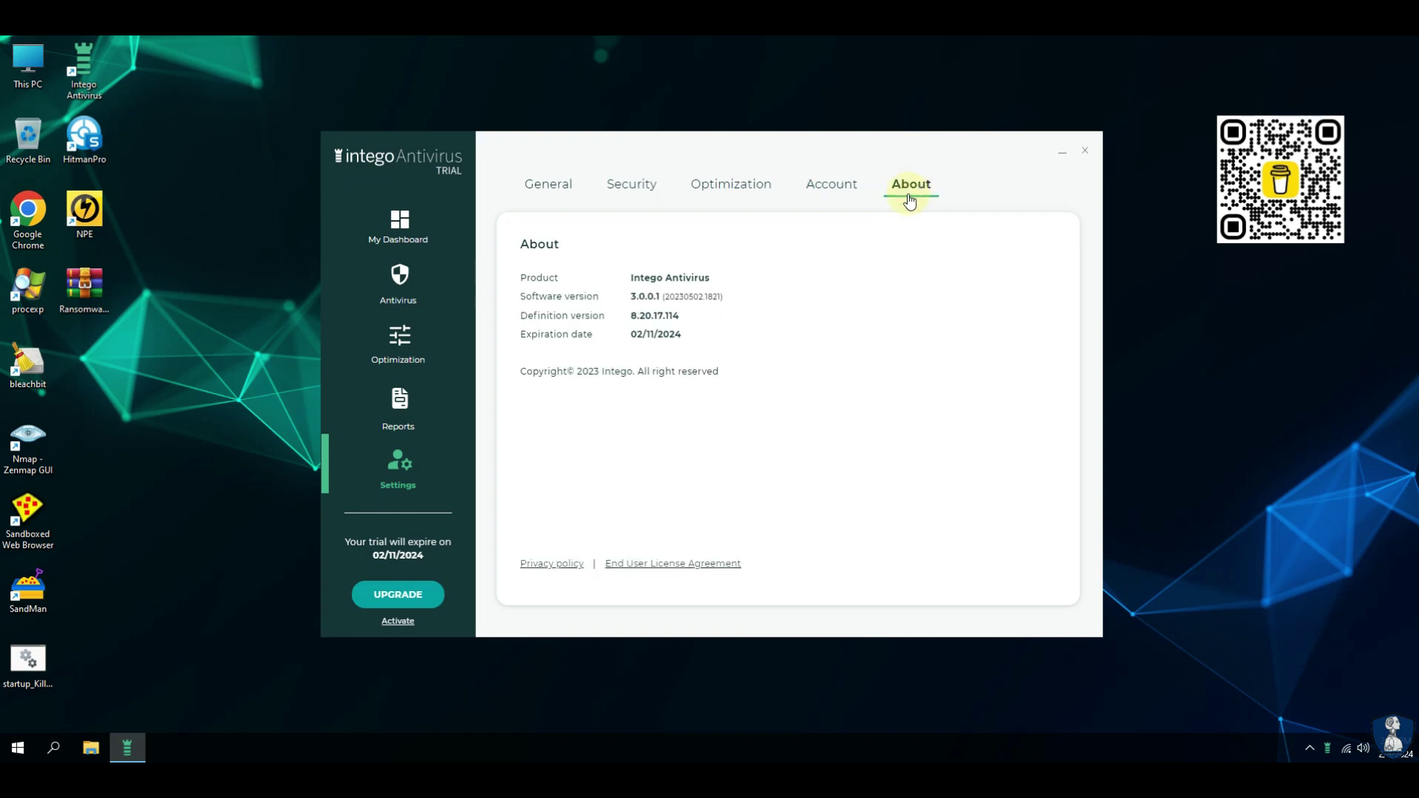
pyautogui.click(827, 197)
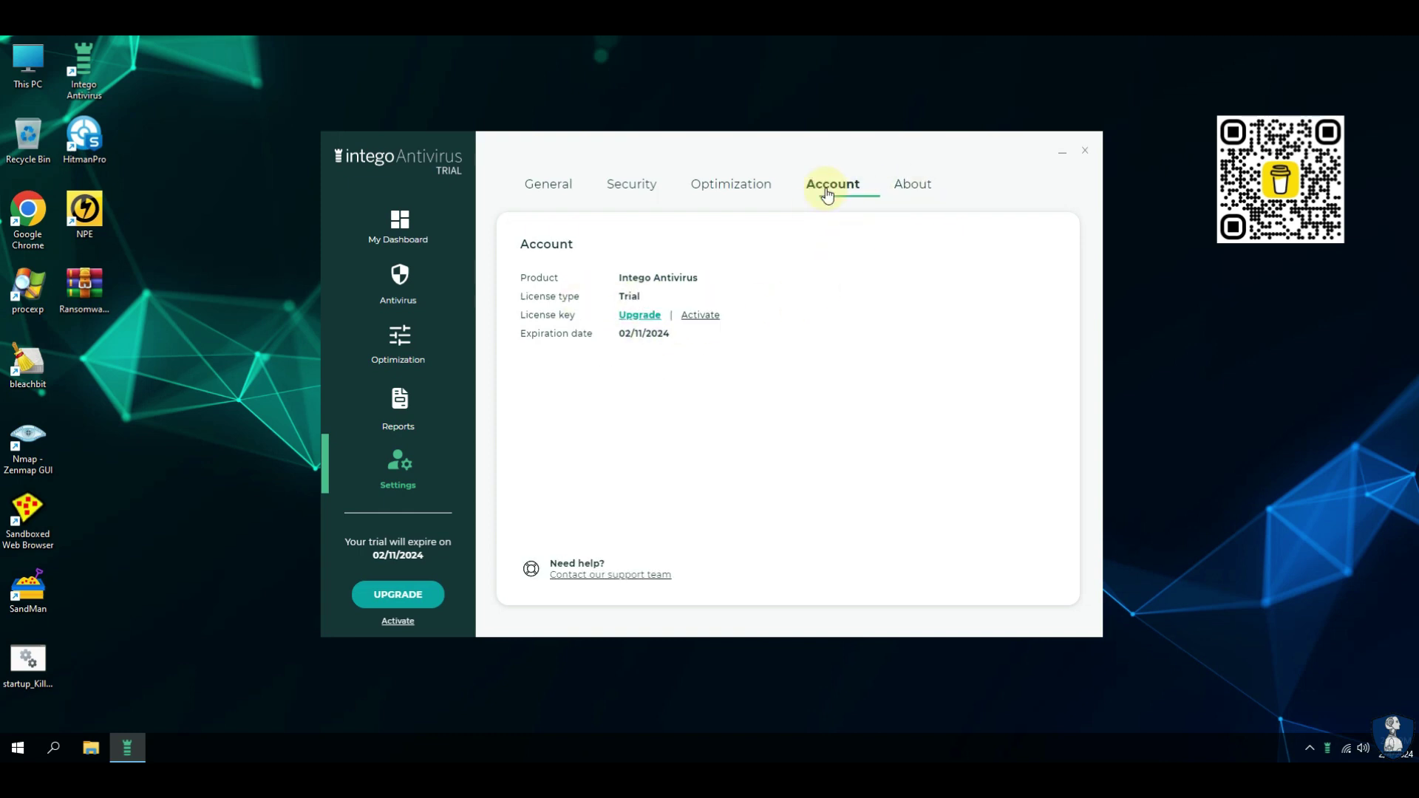
pyautogui.click(914, 194)
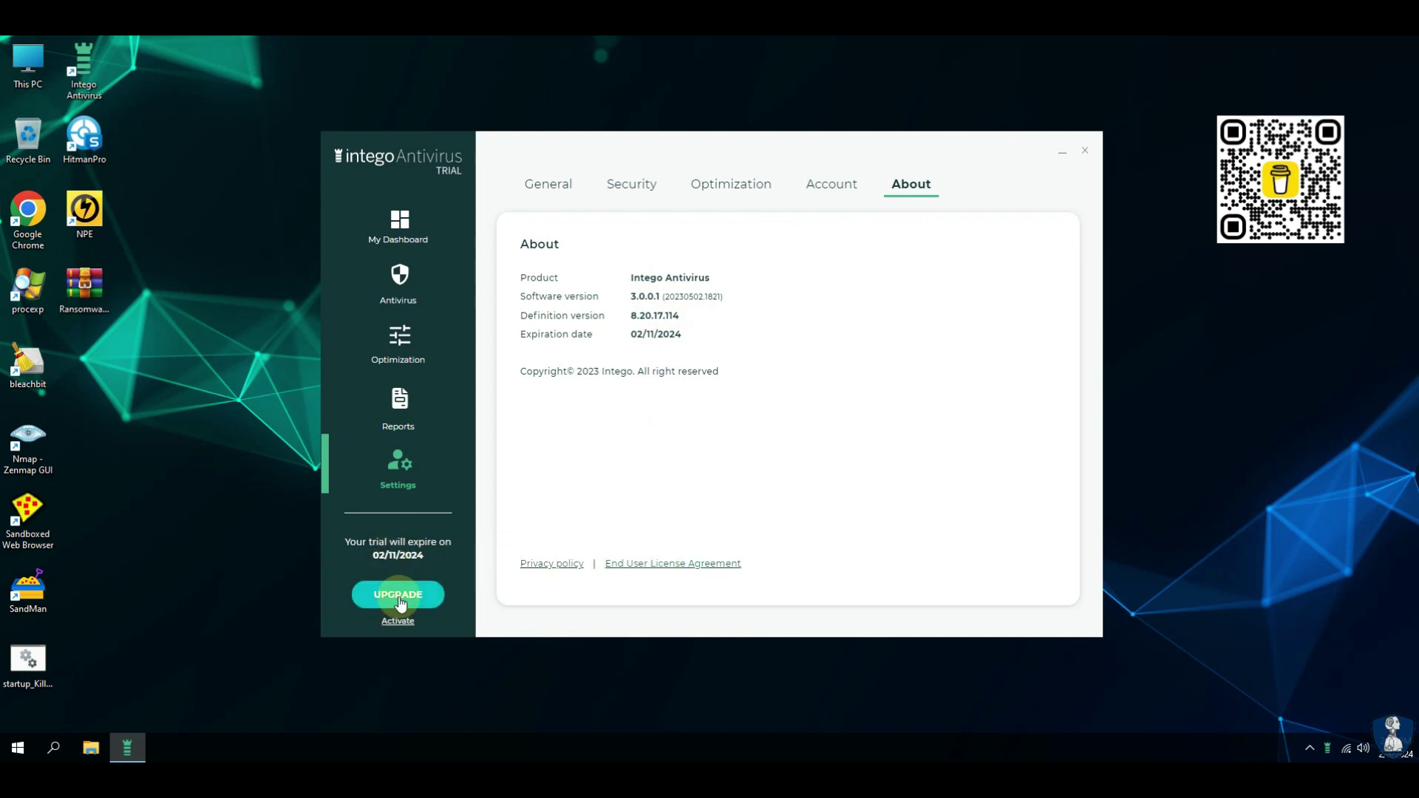
pyautogui.click(405, 233)
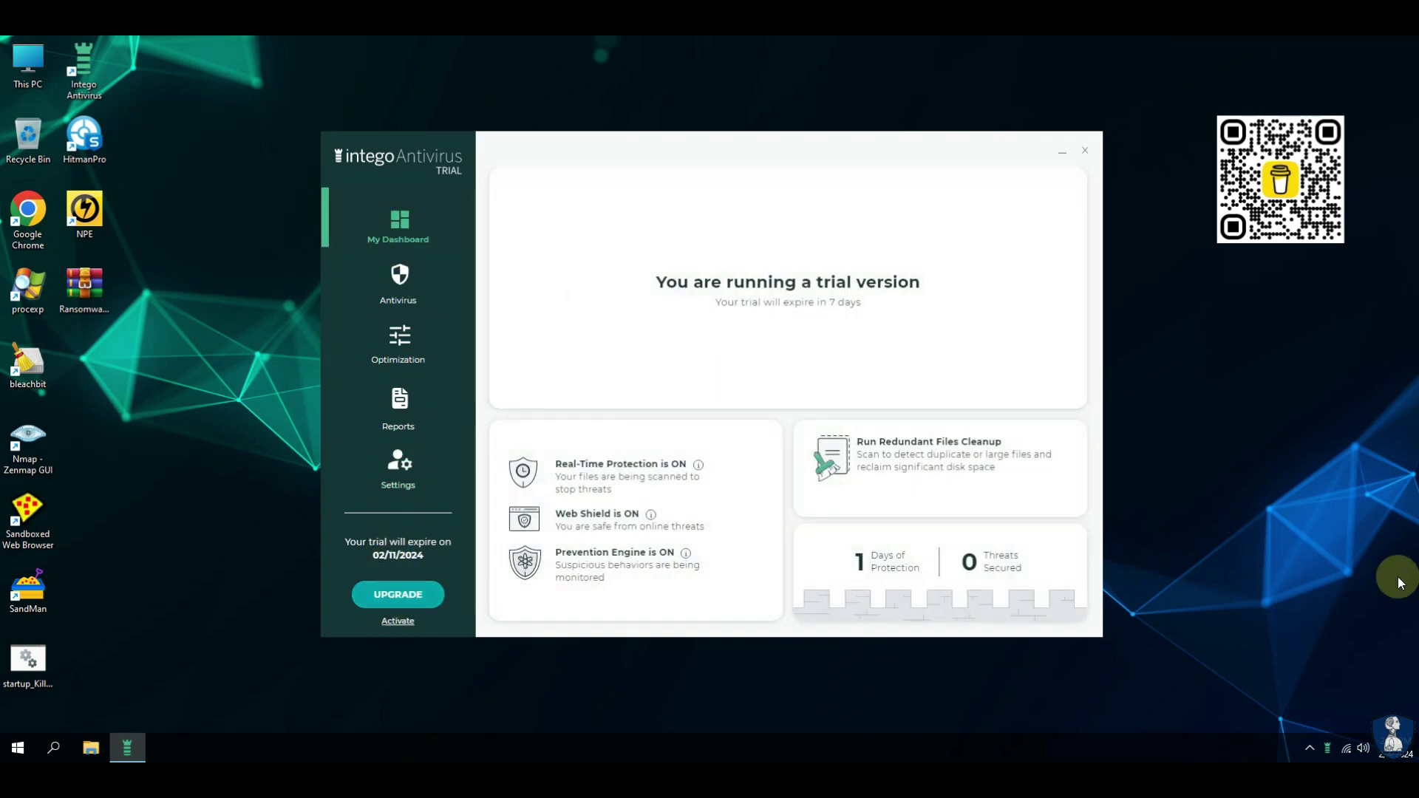
# Turn off Real-Time Protection from the Intego tray menu and close its window
pyautogui.rightClick(1328, 752)
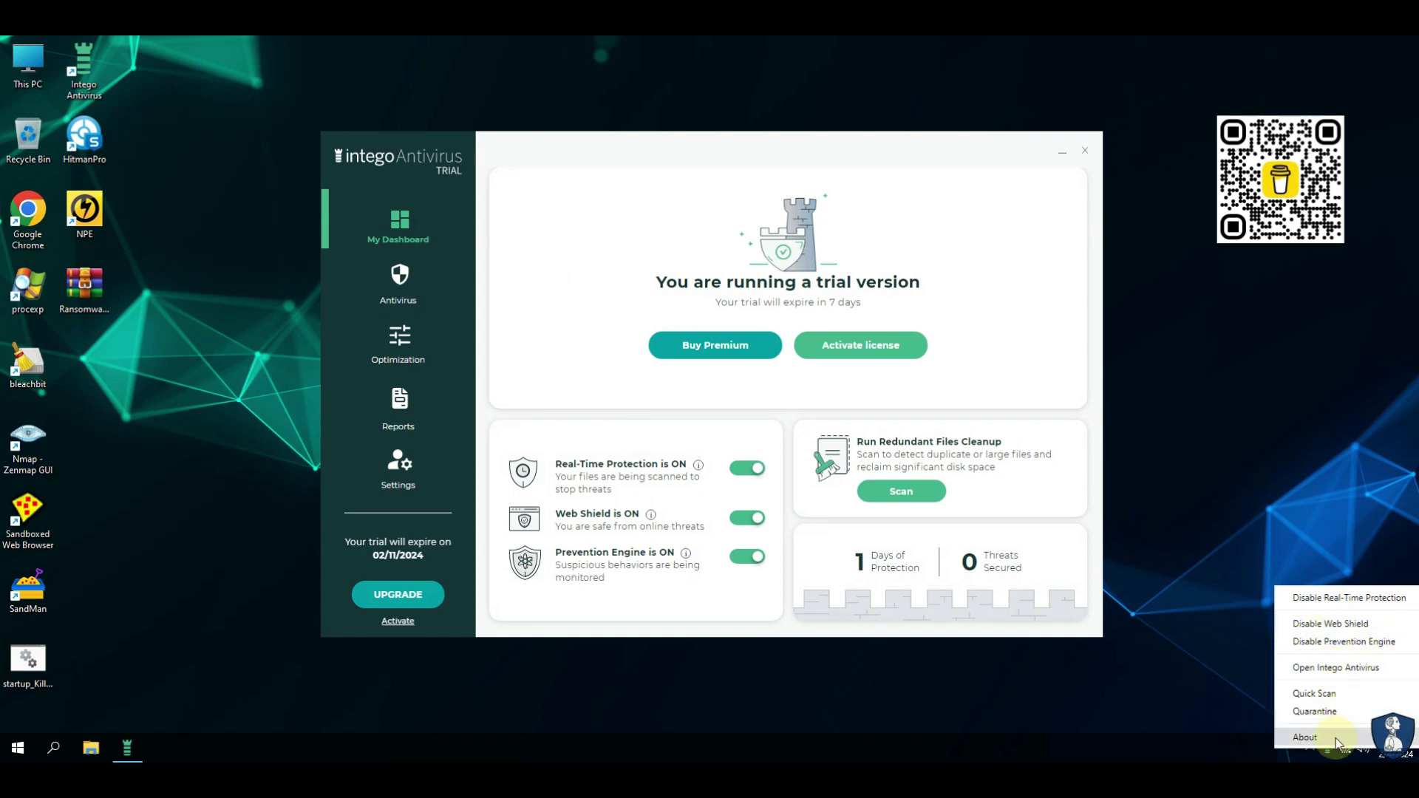
pyautogui.click(1165, 555)
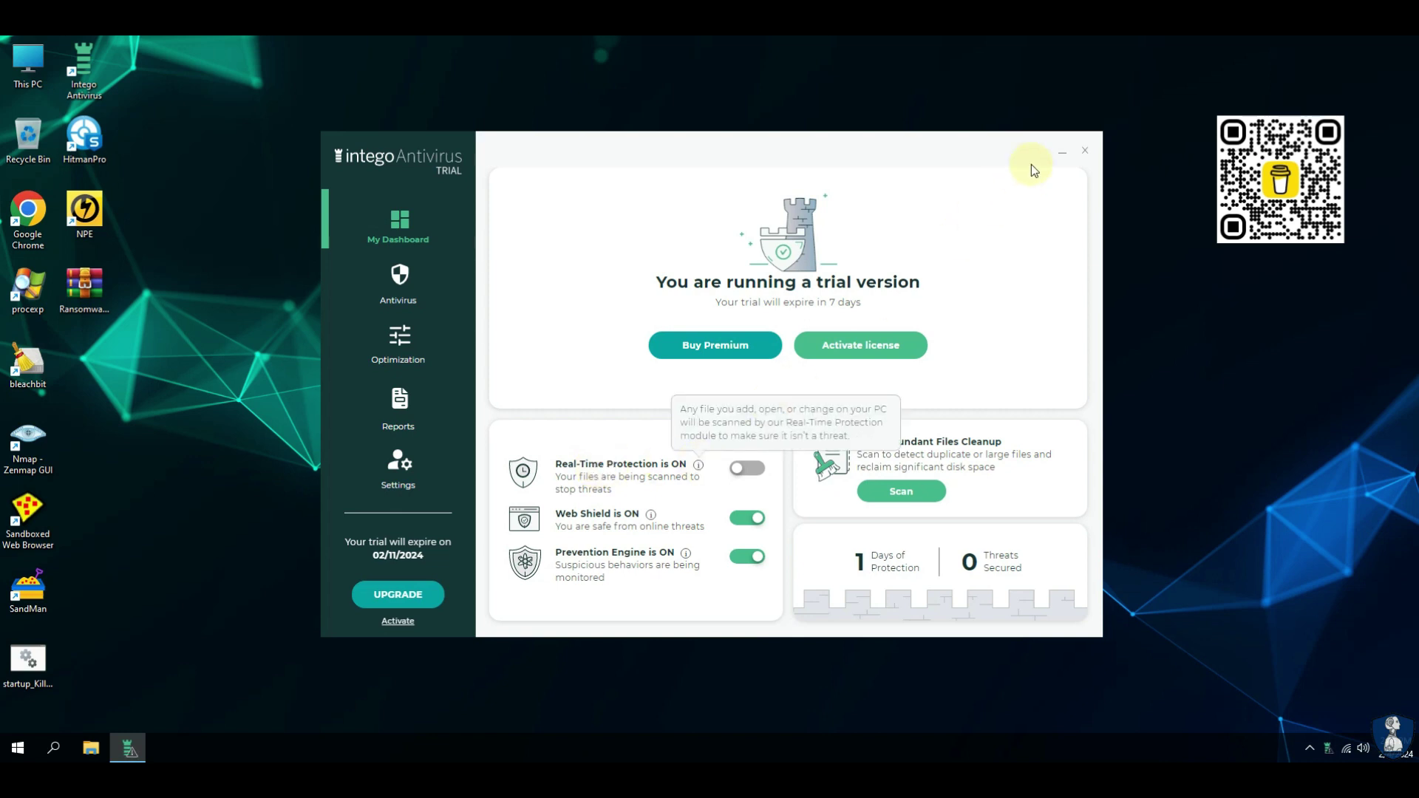
pyautogui.click(1062, 160)
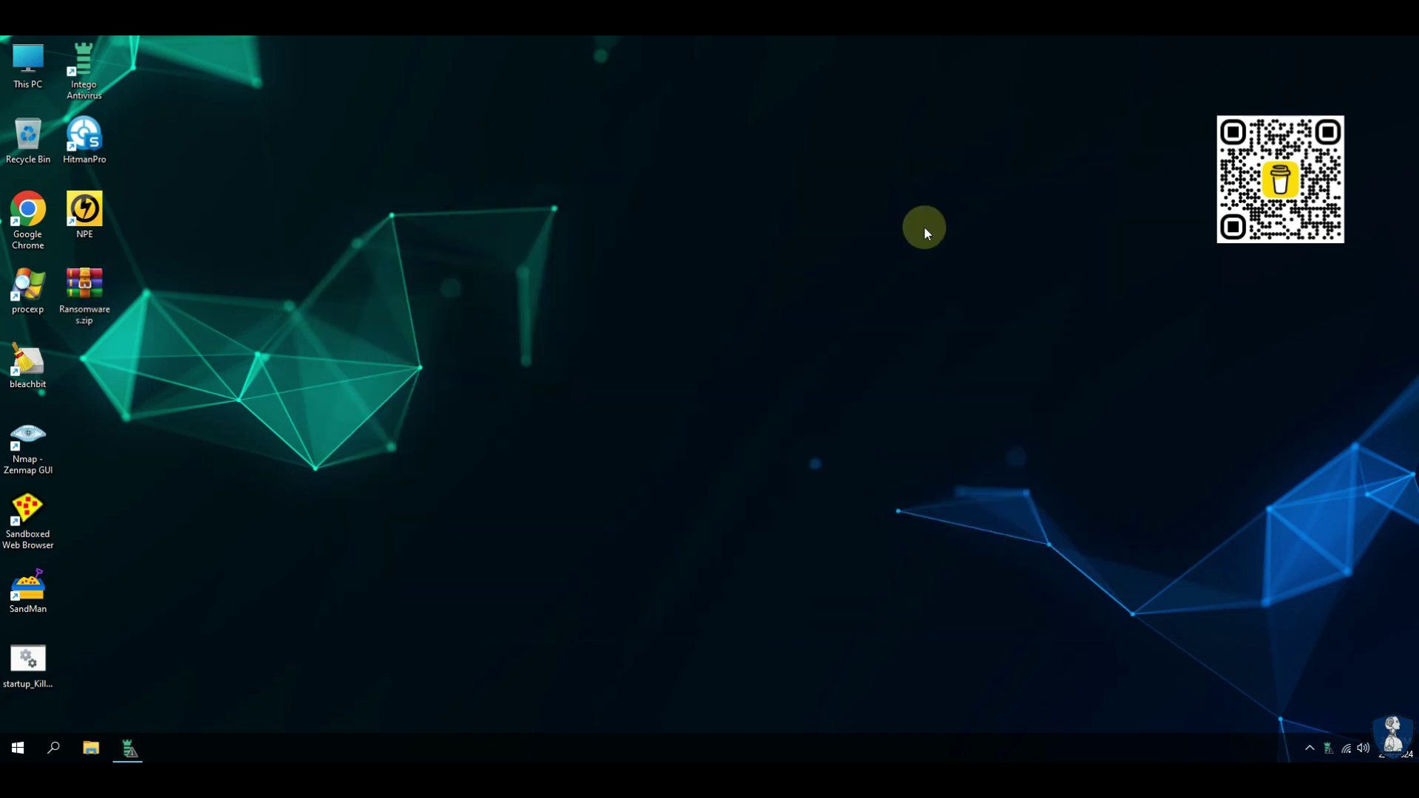
# Extract Ransomwares.zip into its own Ransomwares folder on the desktop
pyautogui.rightClick(70, 305)
pyautogui.click(154, 391)
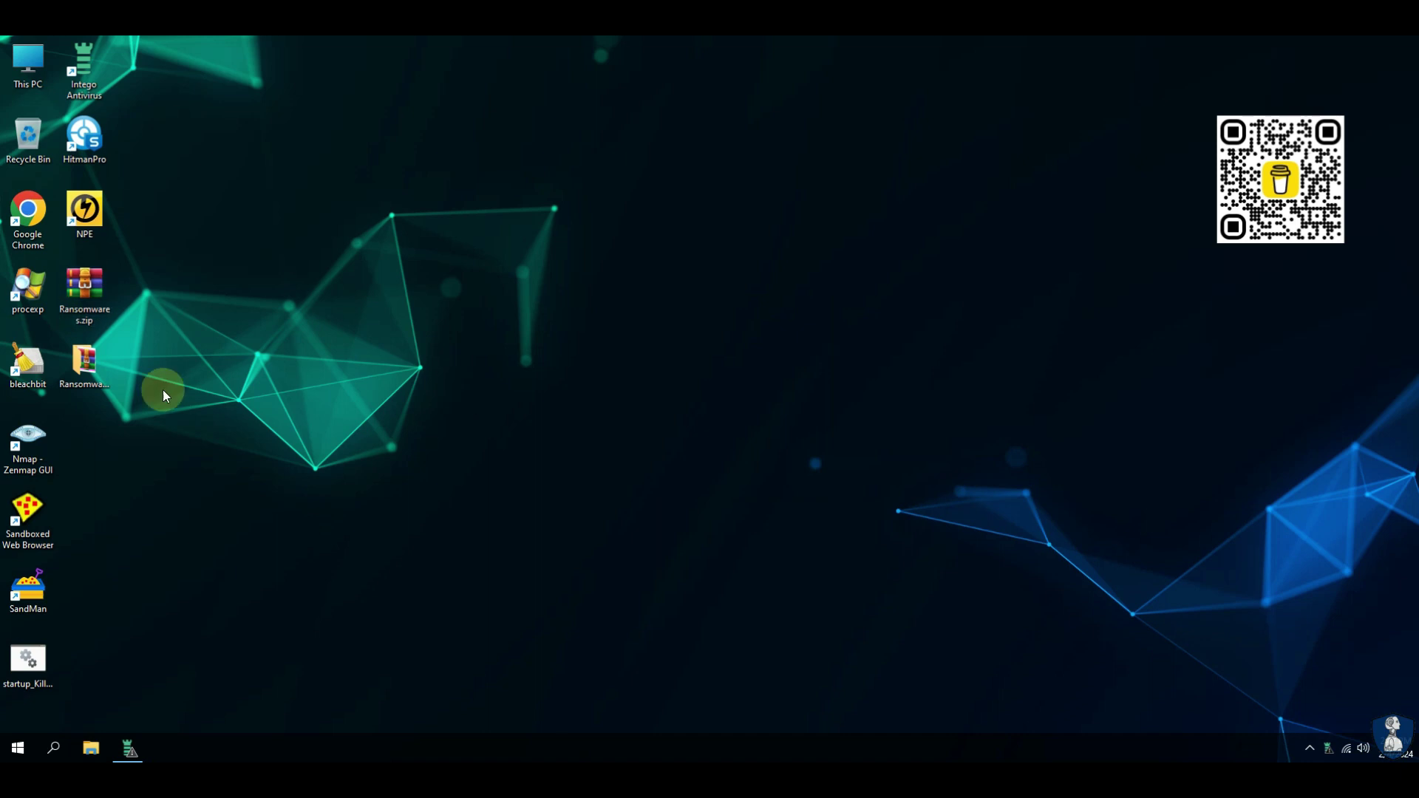
# Extract all twelve archives in the Ransomwares folder into their own folders with the password
pyautogui.doubleClick(76, 369)
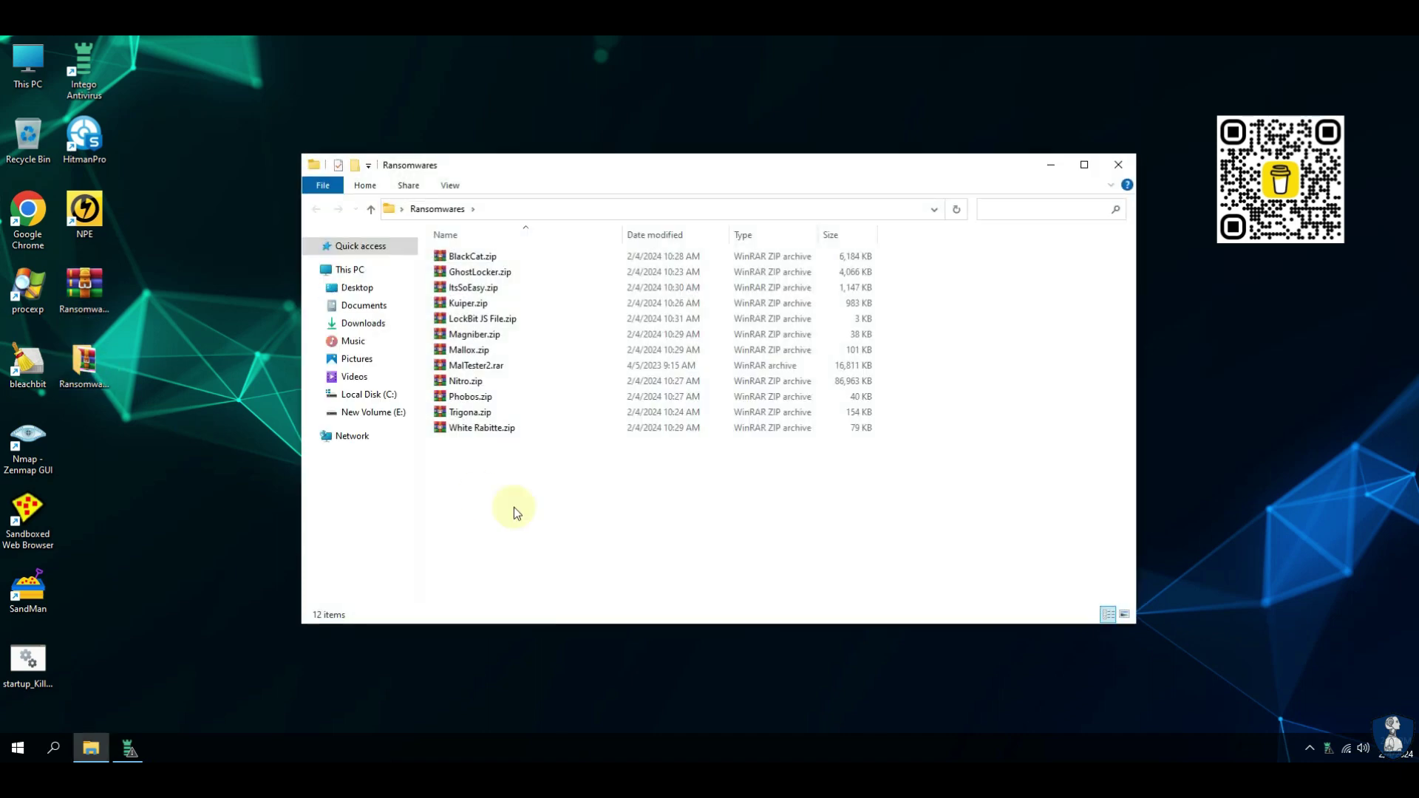
pyautogui.hotkey('ctrl', 'a')
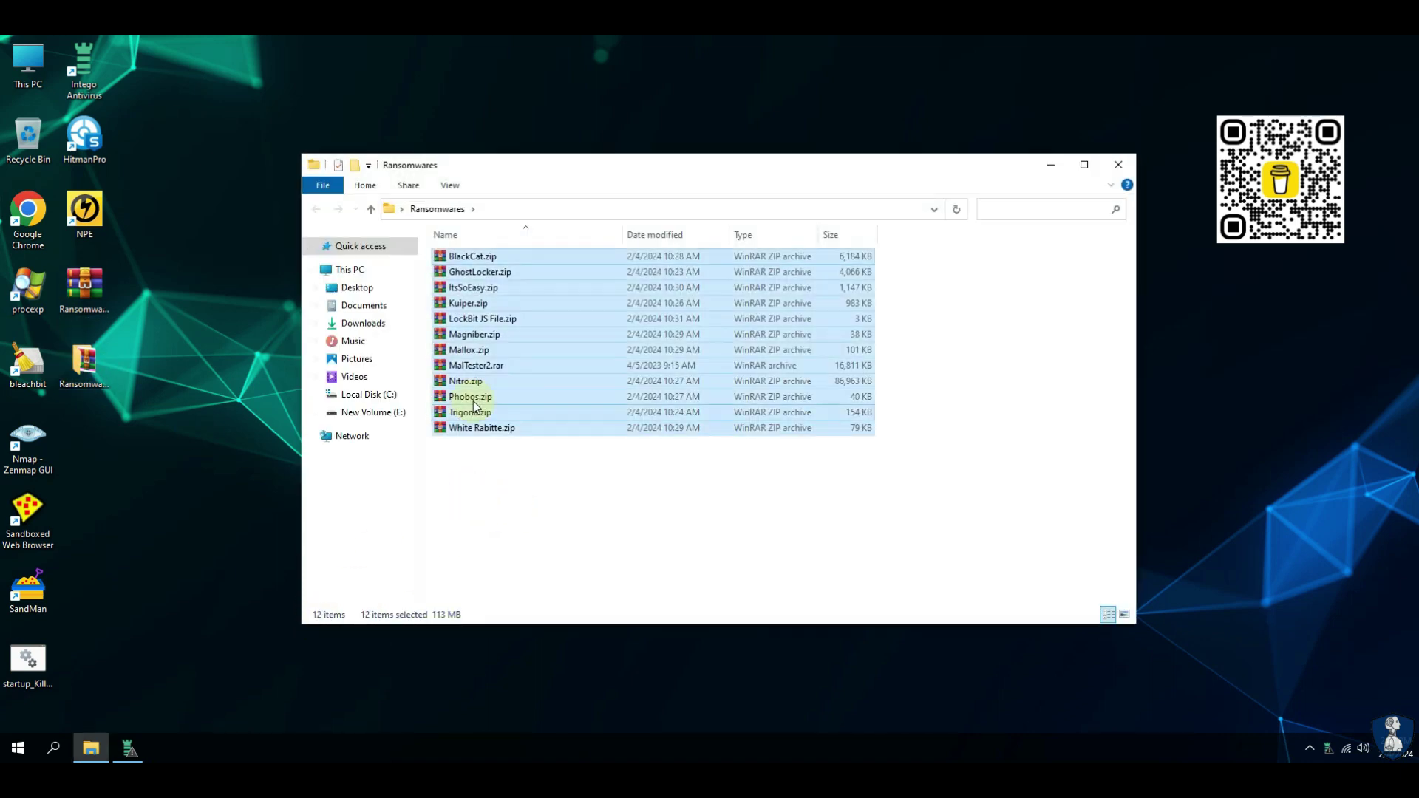
pyautogui.rightClick(474, 402)
pyautogui.click(538, 495)
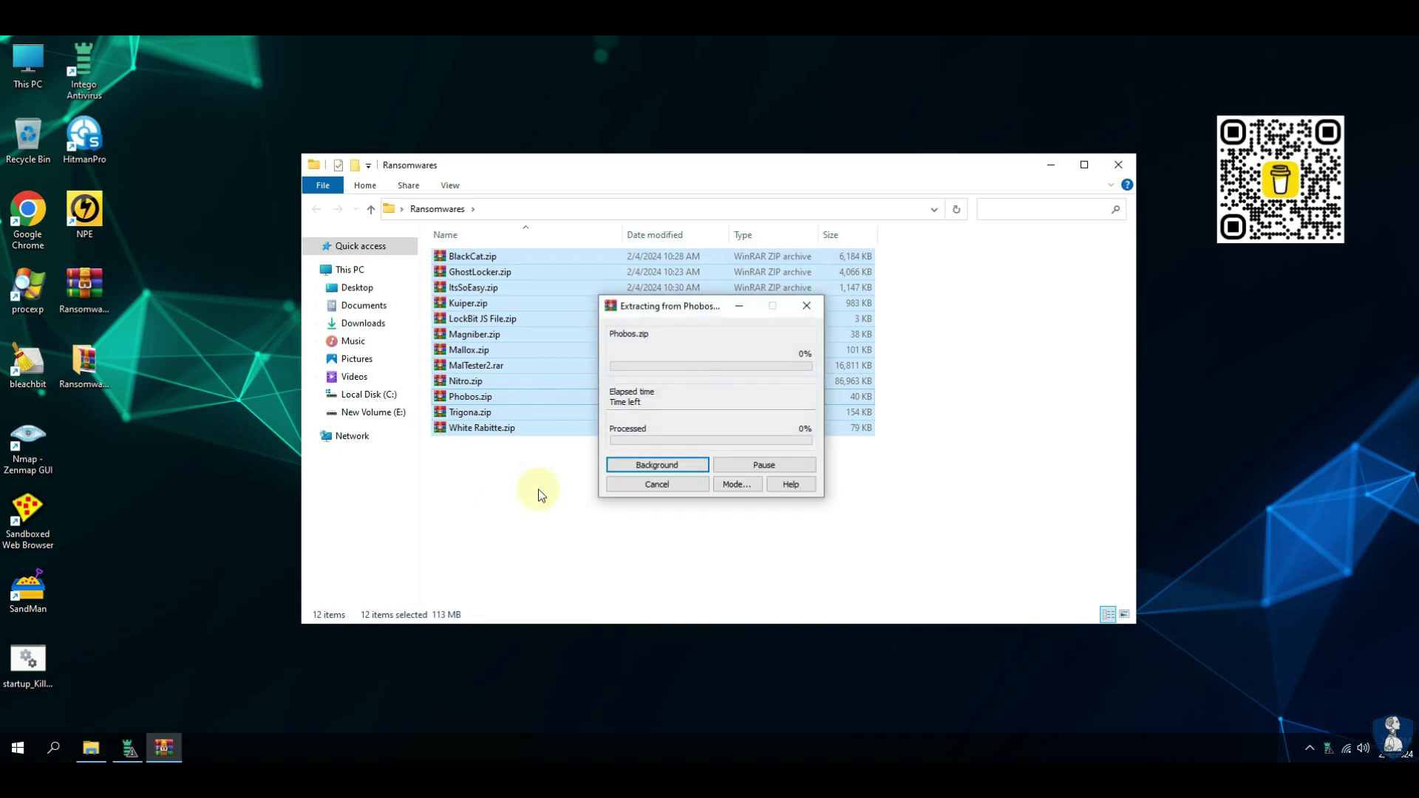
pyautogui.write('i')
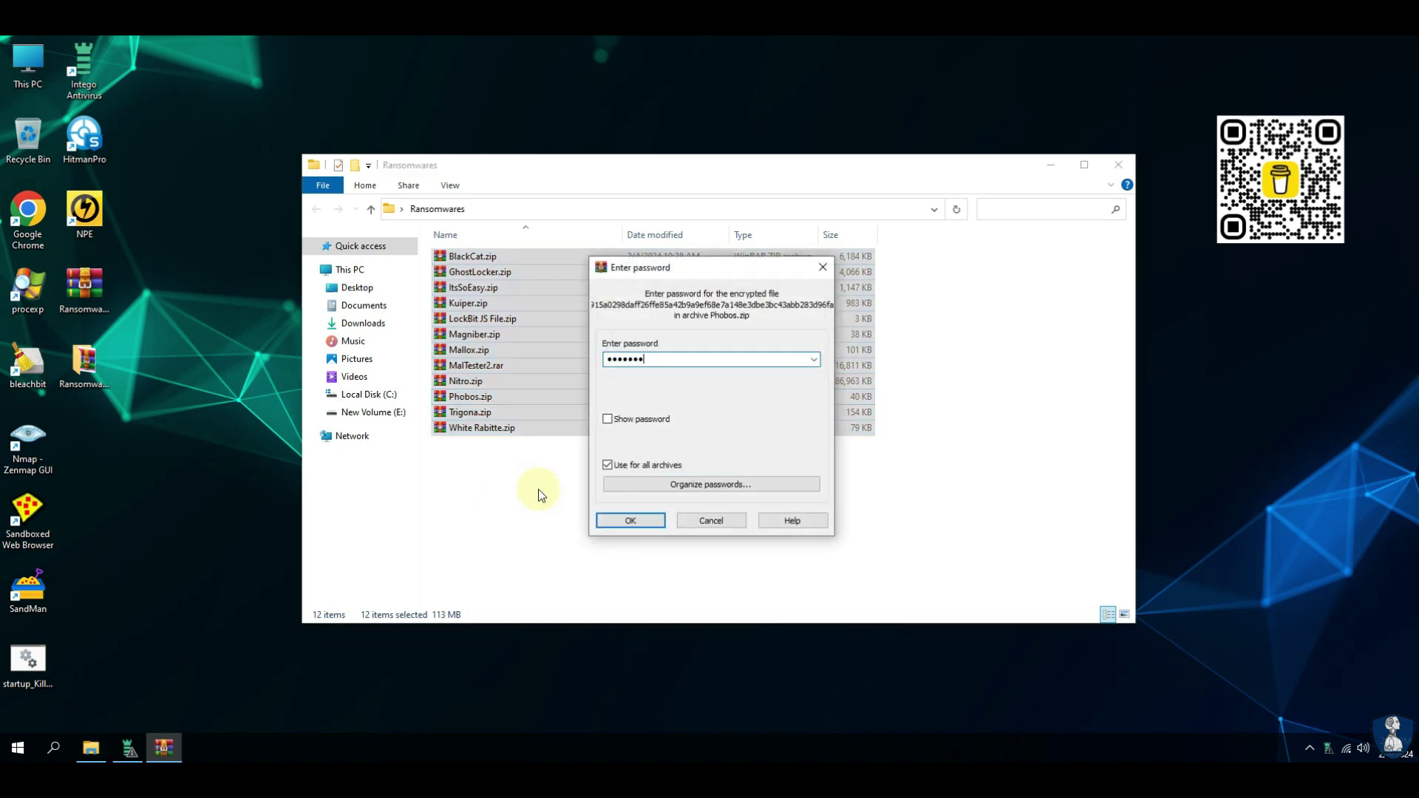
pyautogui.click(628, 520)
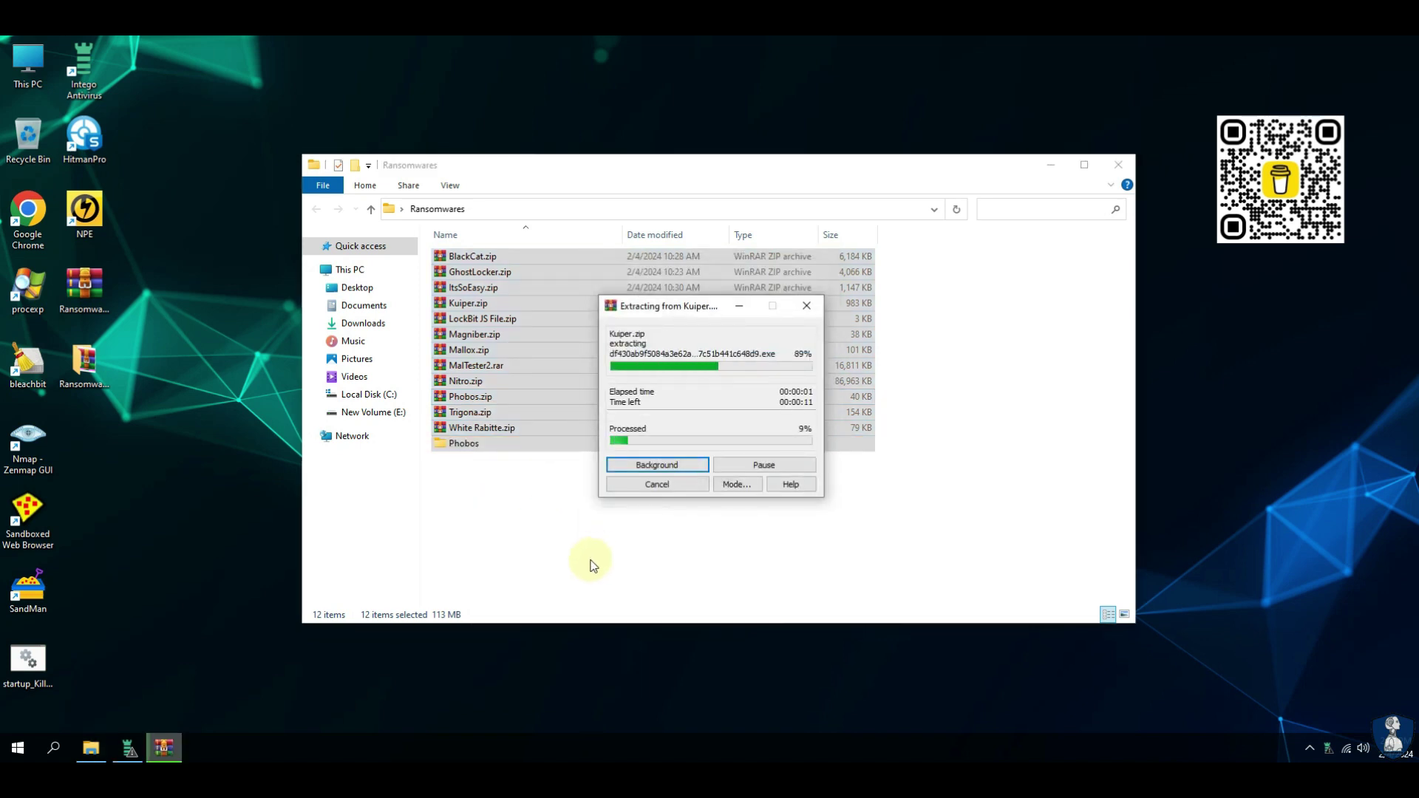
# Rename the Phobos folder to RansomwareSamples, move it to the desktop and close Explorer
pyautogui.click(533, 512)
pyautogui.click(489, 256)
pyautogui.press('F2')
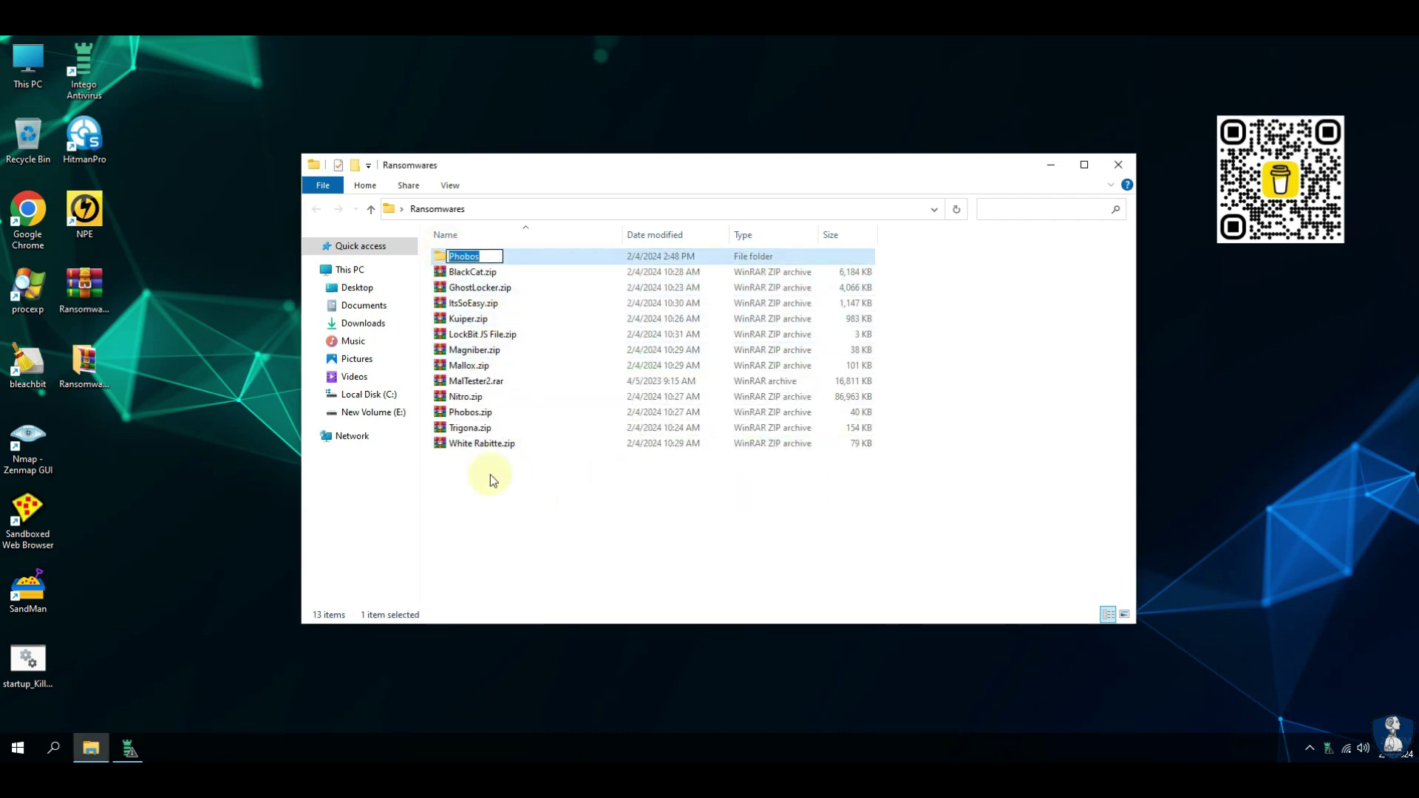
pyautogui.write('Ransomware Samples')
pyautogui.hotkey('ctrl', 'Left')
pyautogui.press('BackSpace')
pyautogui.press('Return')
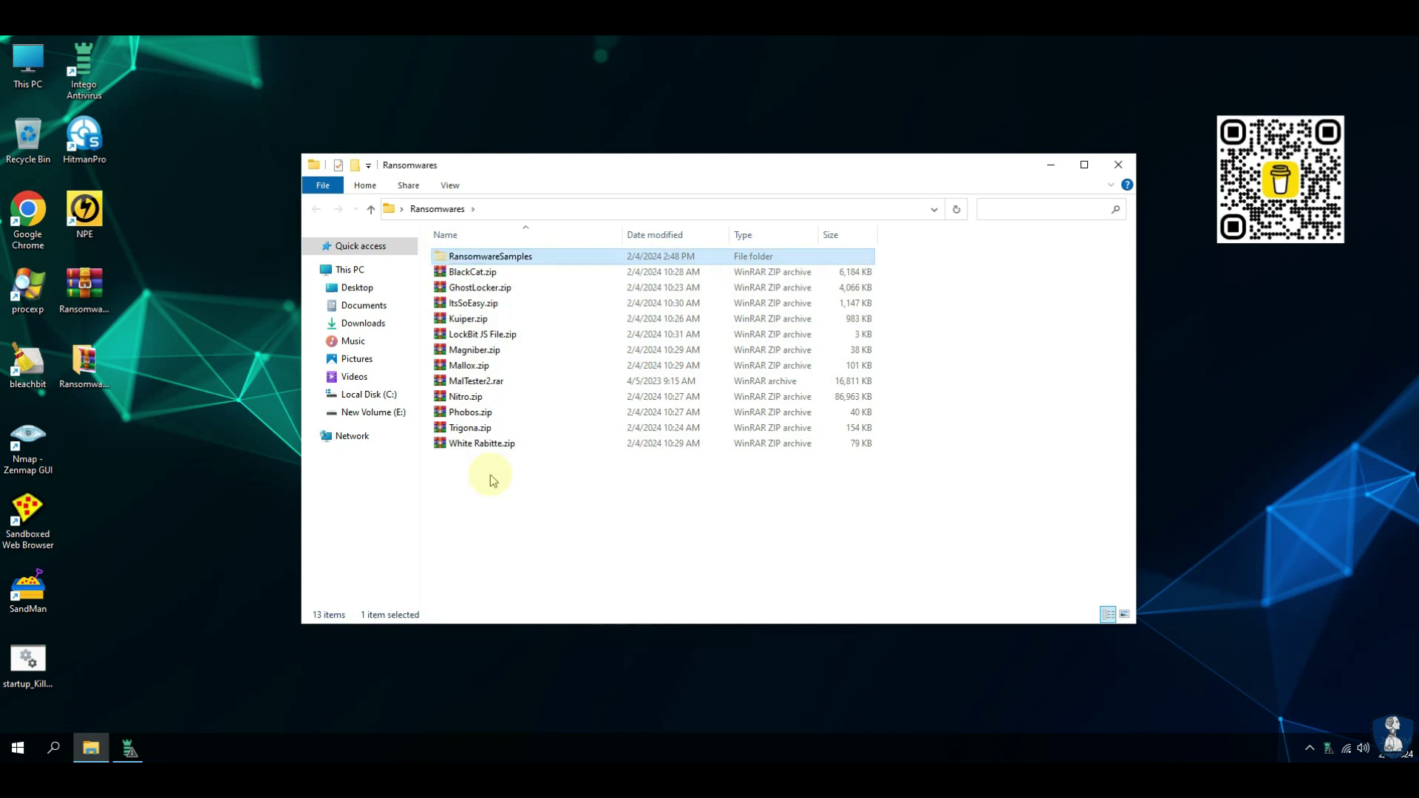
pyautogui.click(202, 499)
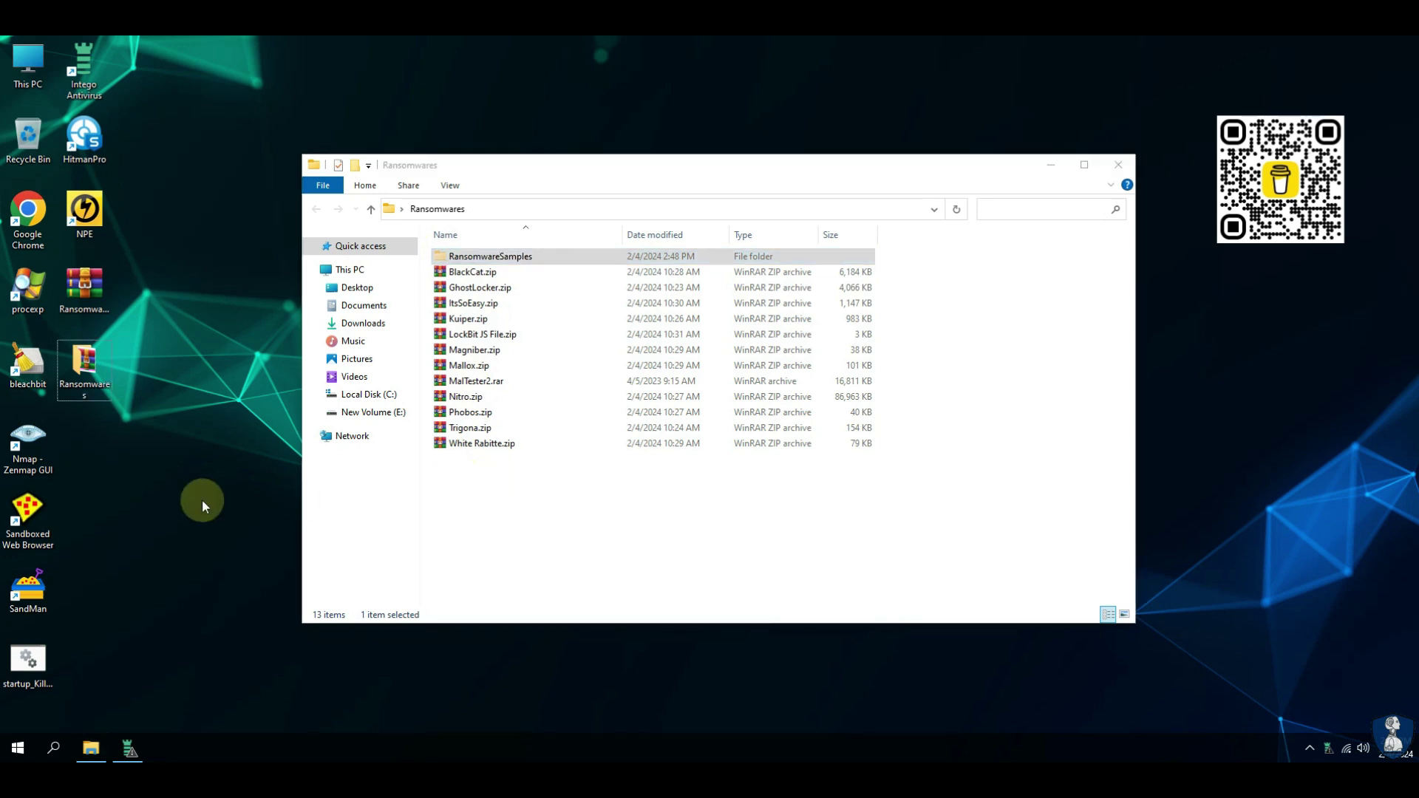
pyautogui.click(1118, 164)
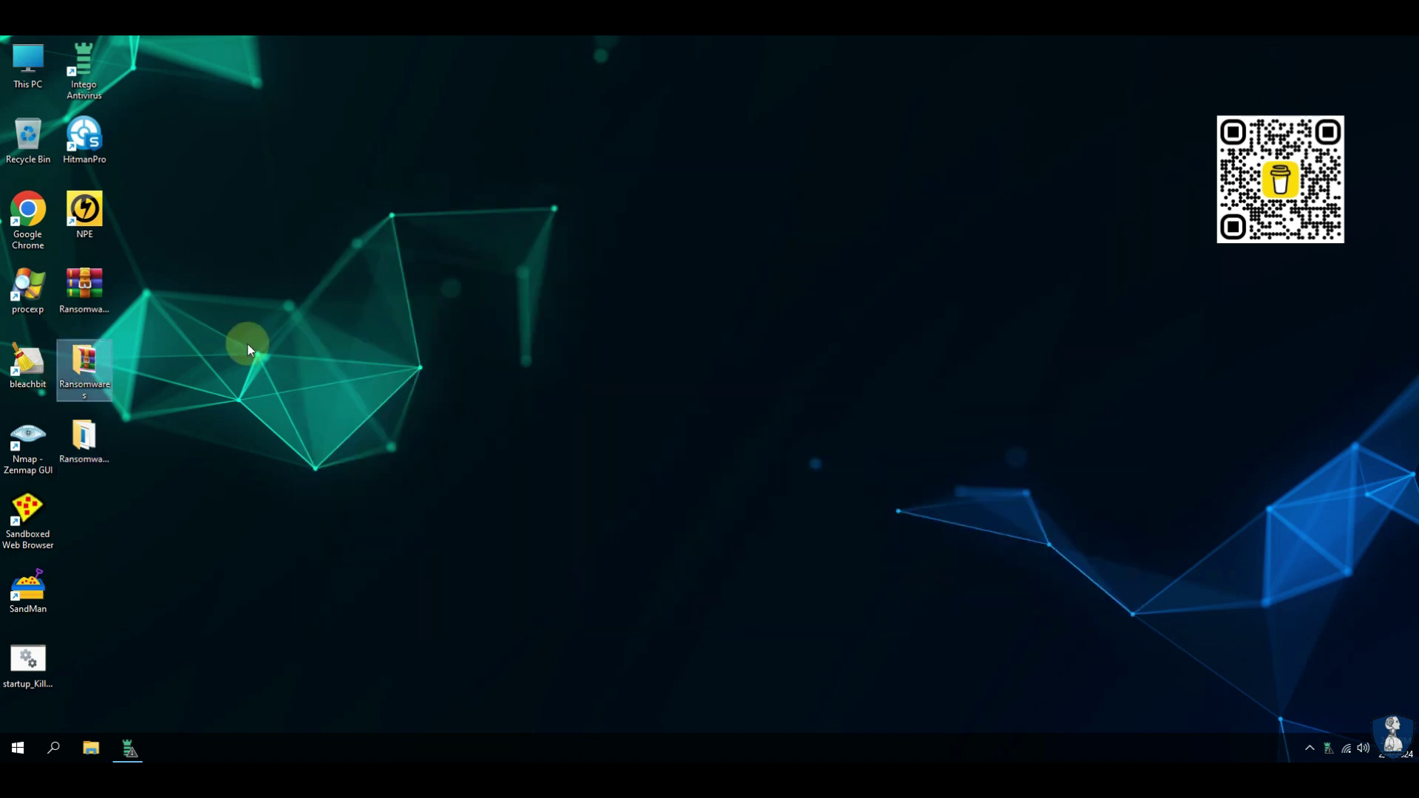
# Delete the Ransomwares archive and move the .js sample from RansomwareSamples onto the desktop
pyautogui.press('Delete')
pyautogui.doubleClick(79, 366)
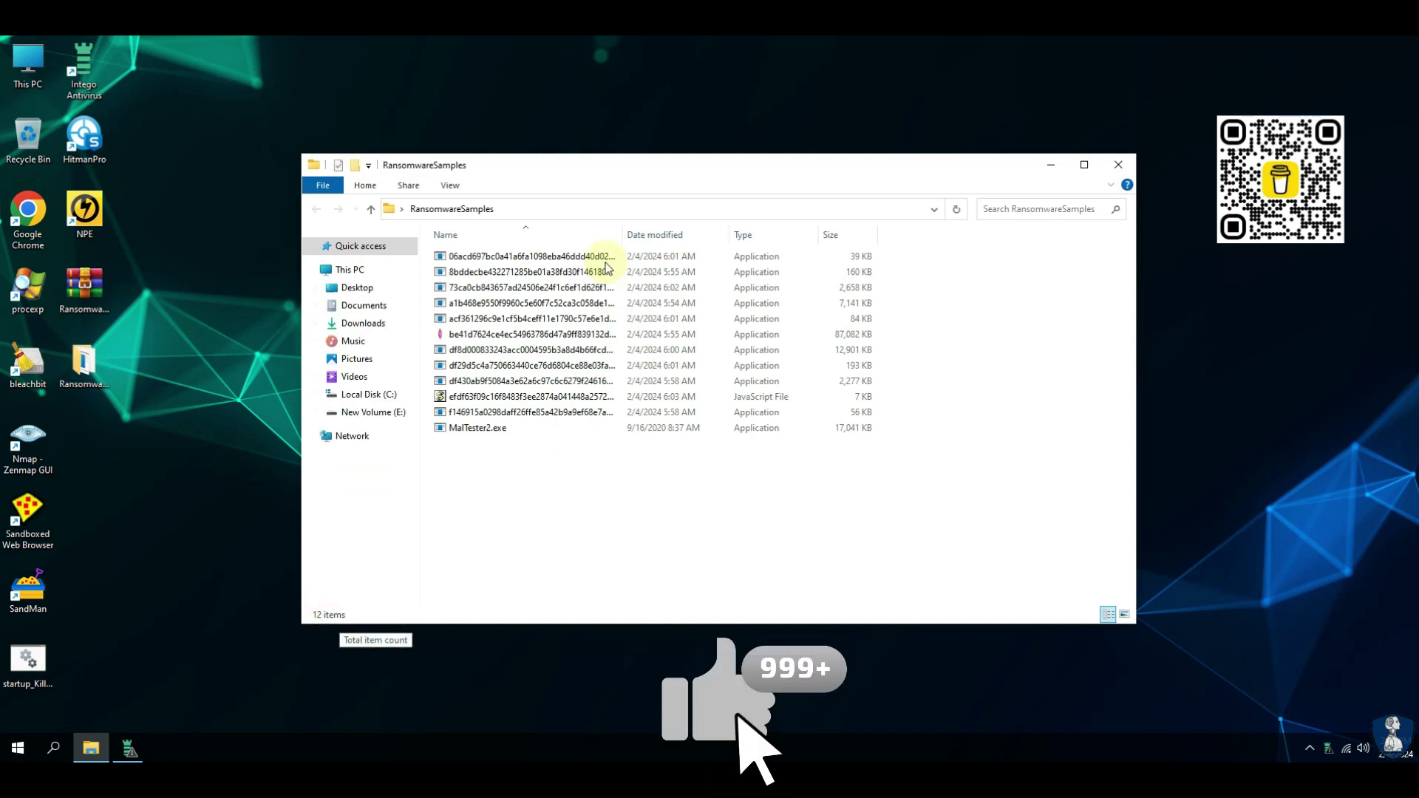
pyautogui.moveTo(623, 234); pyautogui.dragTo(809, 234)
pyautogui.press('Down')
pyautogui.press('Down')
pyautogui.press('Down')
pyautogui.press('Down')
pyautogui.press('Down')
pyautogui.press('Down')
pyautogui.press('Down')
pyautogui.press('Down')
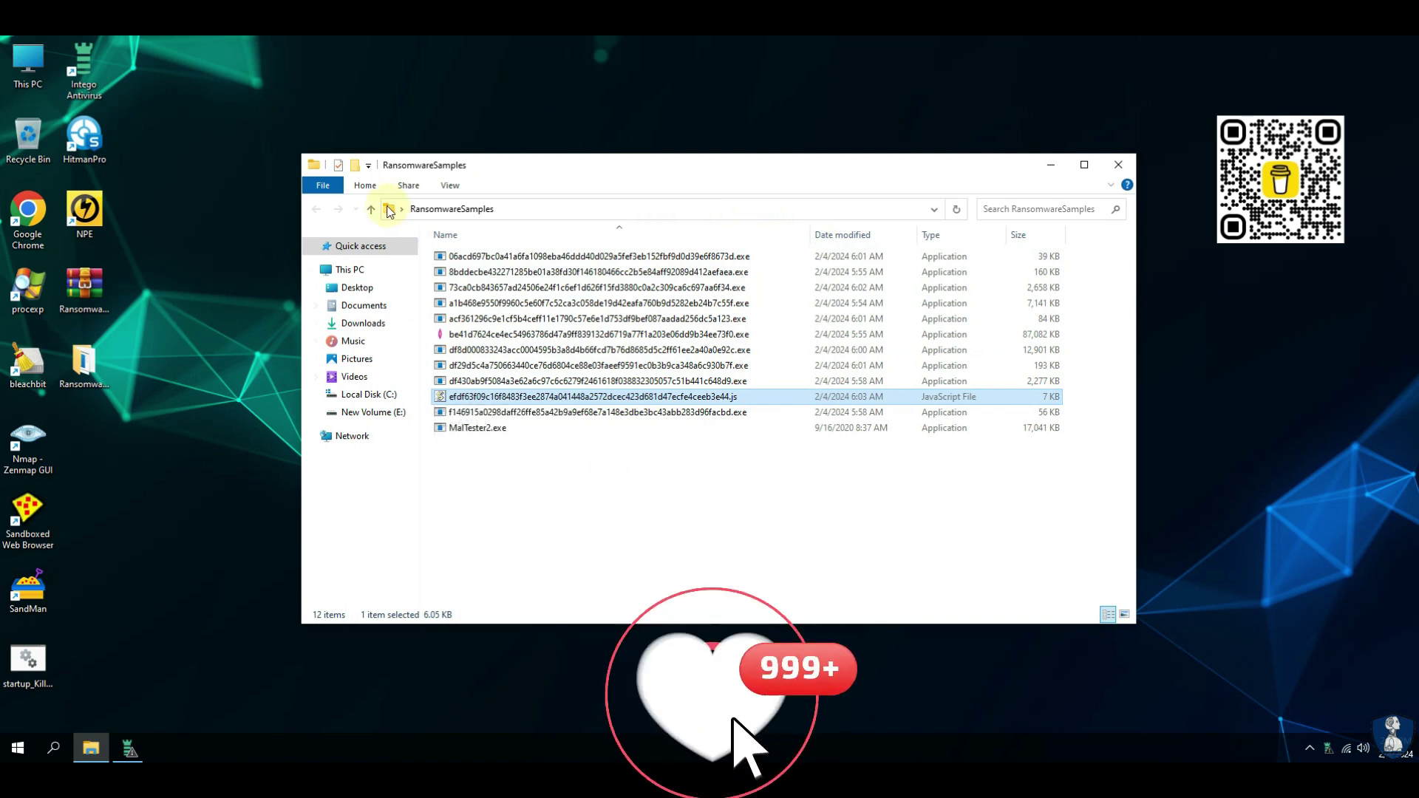
pyautogui.moveTo(588, 395); pyautogui.dragTo(112, 529)
# Launch MalTester2.exe from the RansomwareSamples folder
pyautogui.click(527, 498)
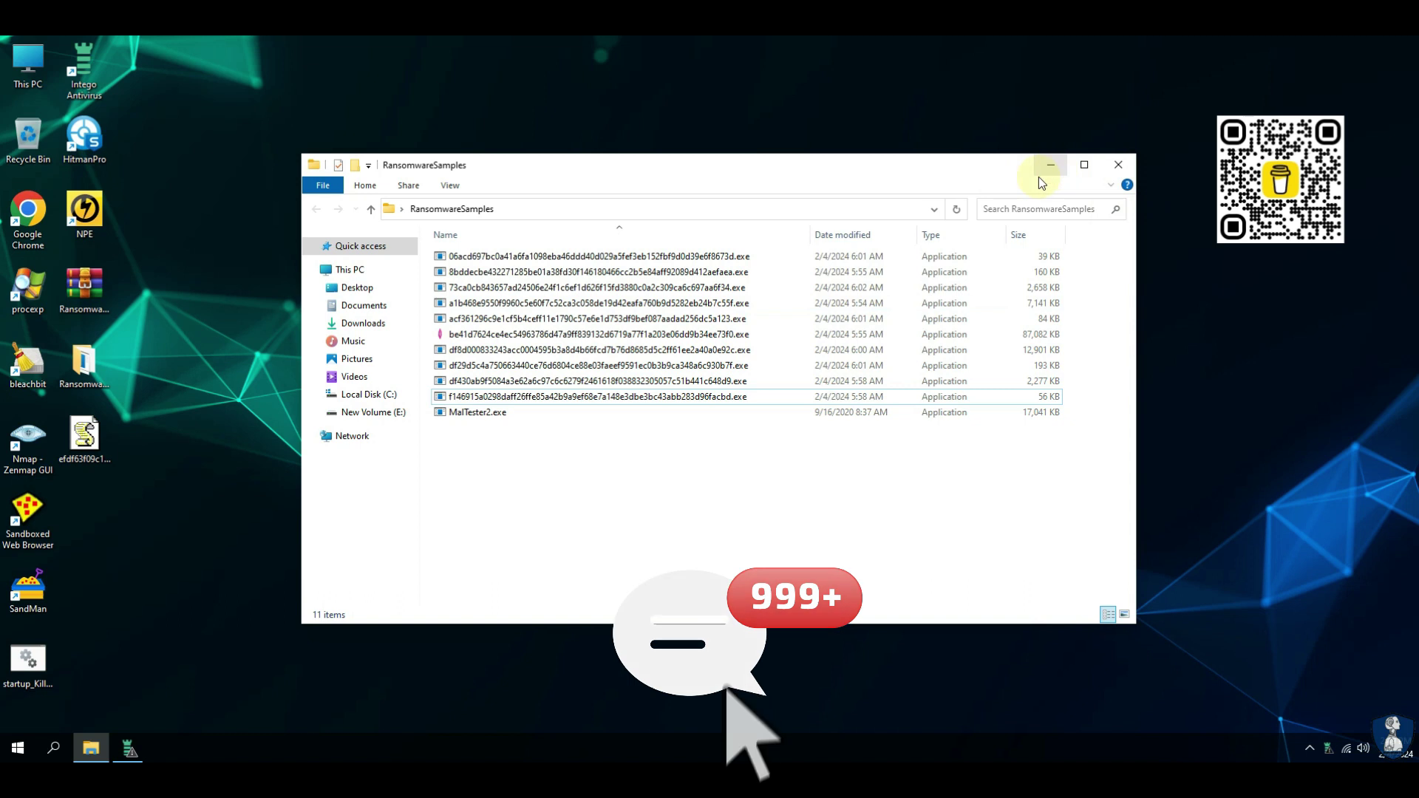
pyautogui.click(466, 413)
pyautogui.press('Return')
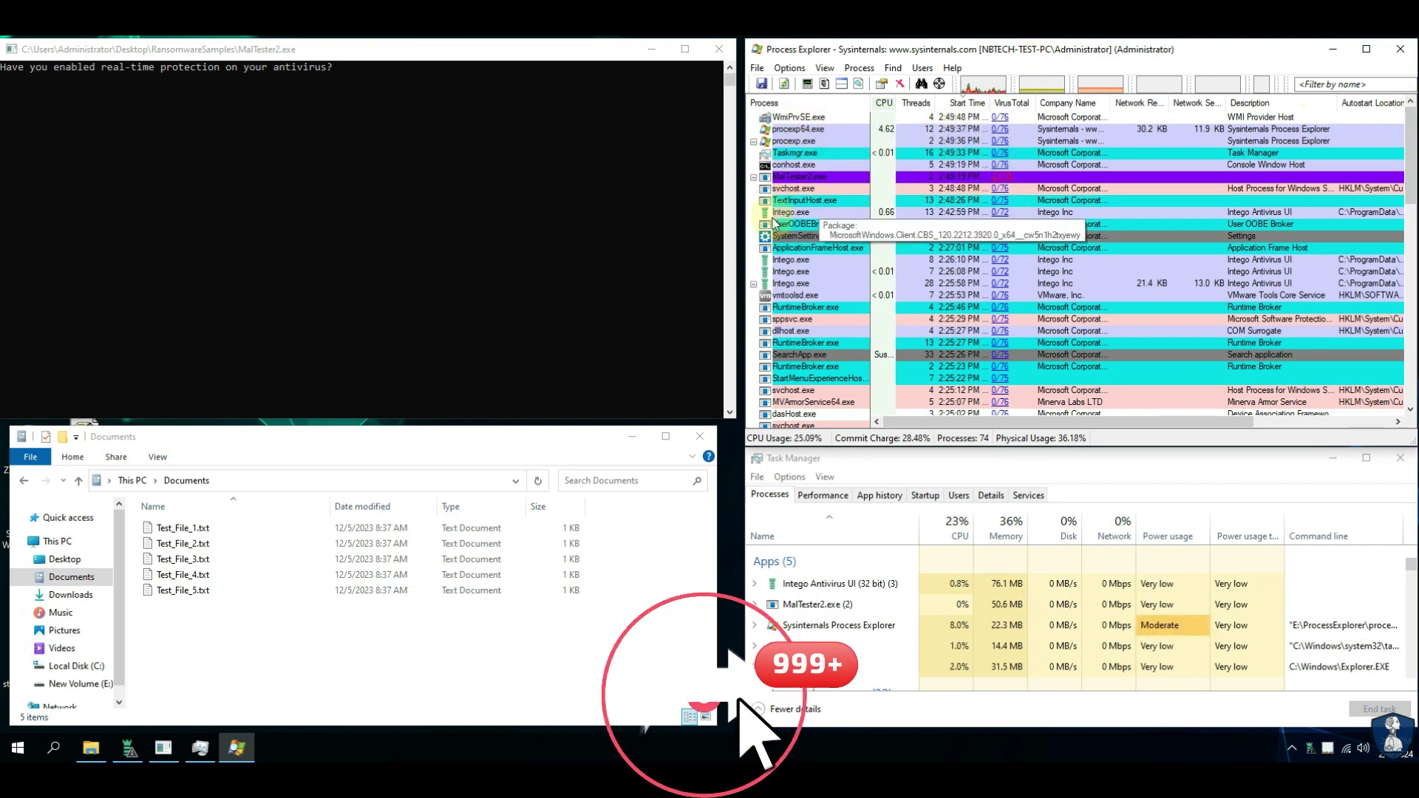
pyautogui.moveTo(1414, 180); pyautogui.dragTo(1413, 286)
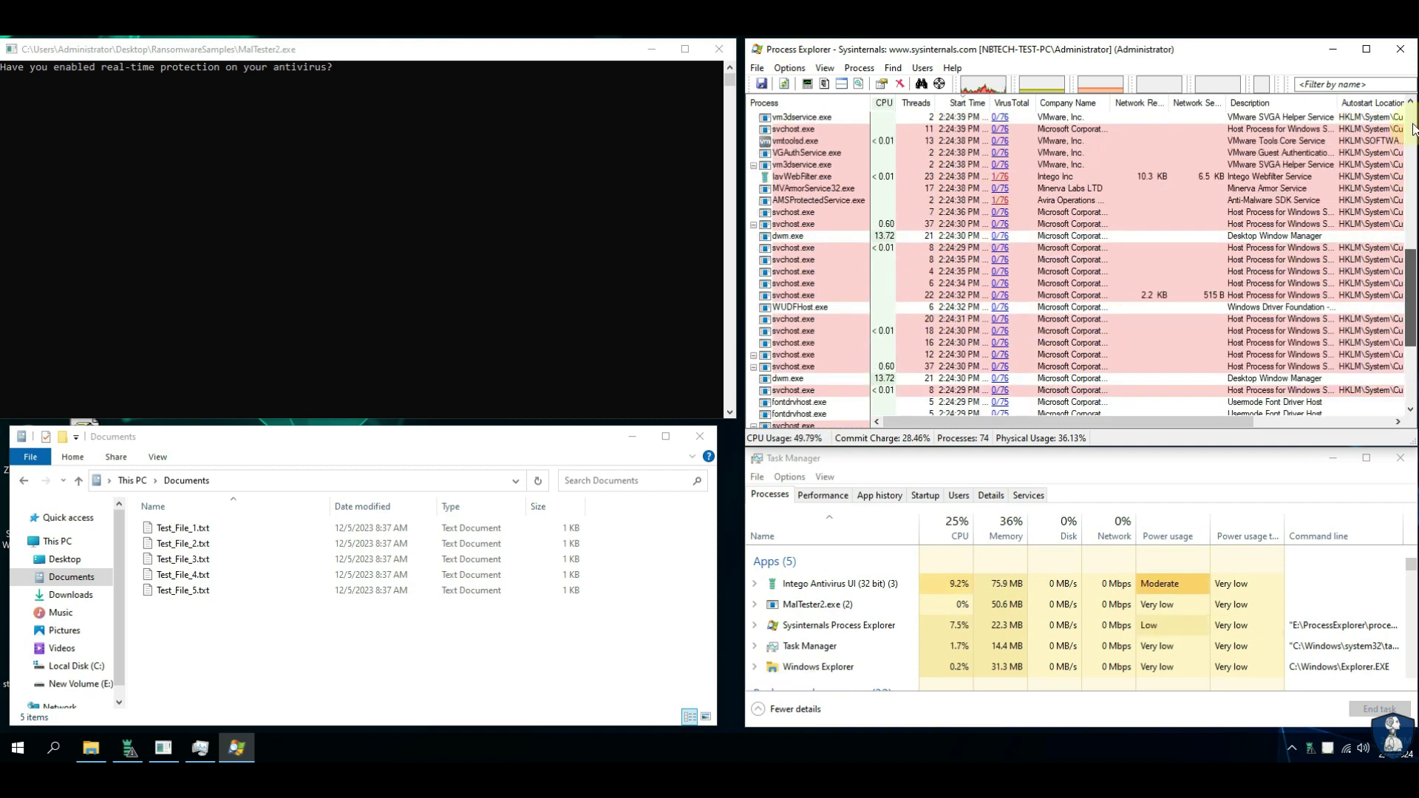
# Expand the MalTester2.exe group in Task Manager to inspect its child processes
pyautogui.moveTo(1413, 287); pyautogui.dragTo(1414, 370)
pyautogui.click(960, 462)
pyautogui.click(754, 584)
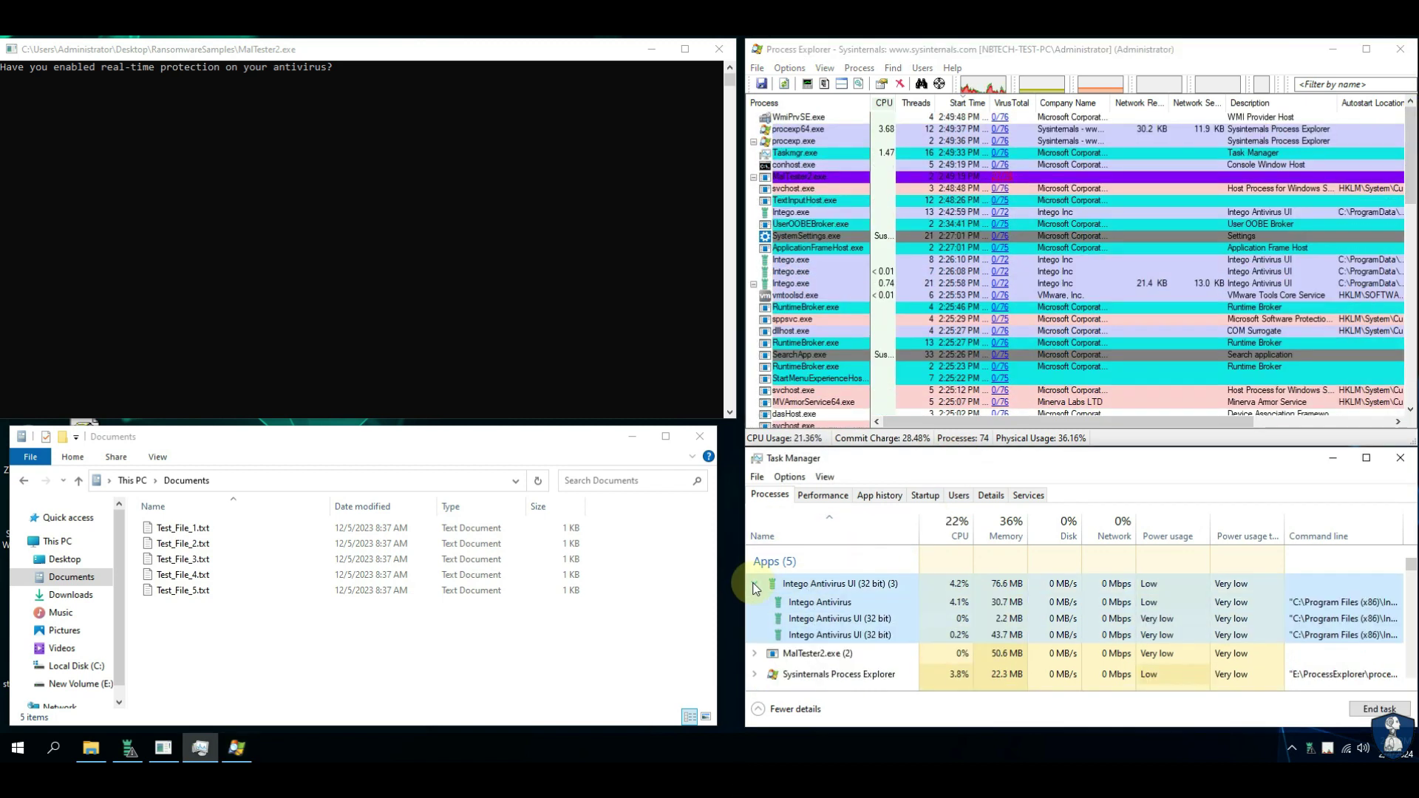
pyautogui.click(754, 584)
pyautogui.click(753, 604)
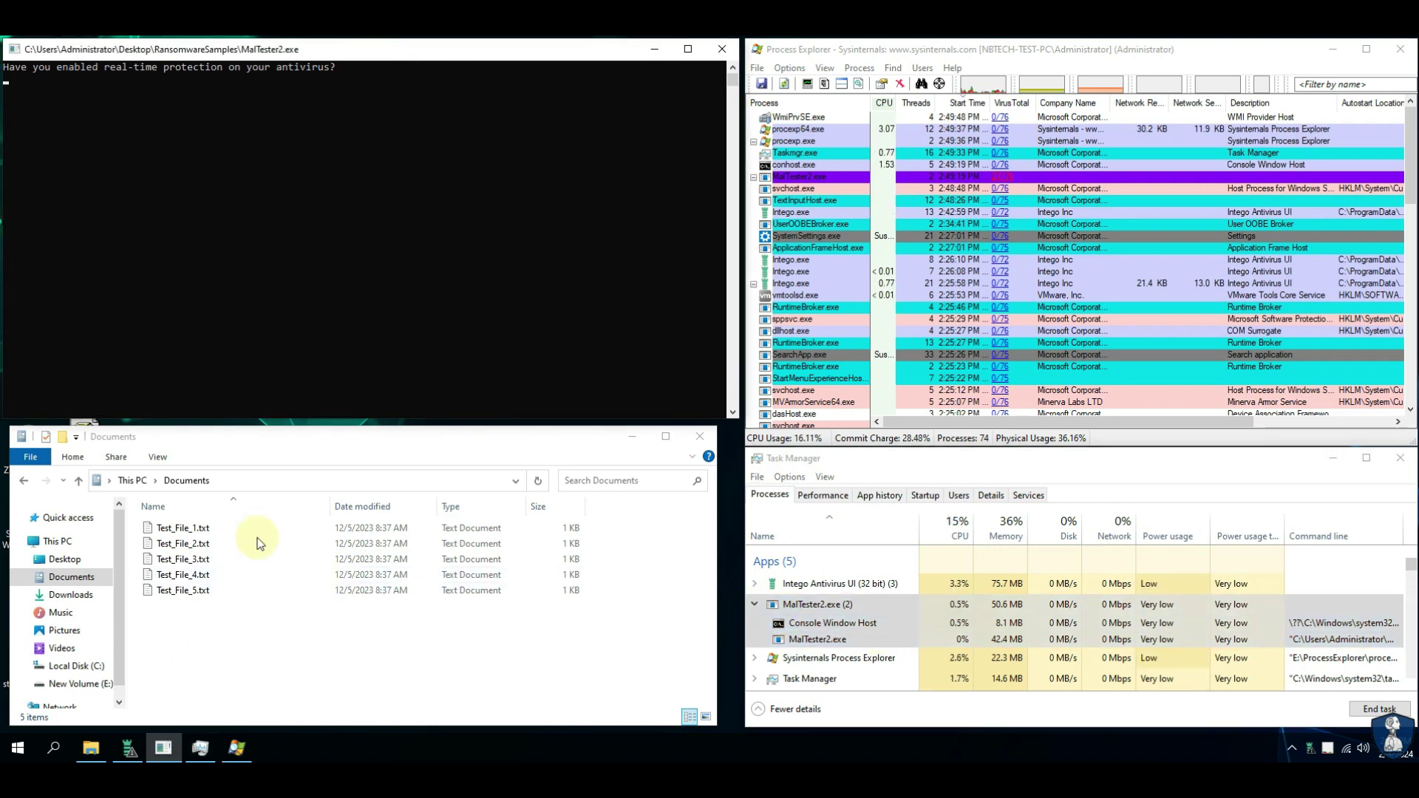
# Confirm Intego's real-time protection is on, minimize it and refocus the MalTester2 console
pyautogui.click(129, 748)
pyautogui.click(748, 470)
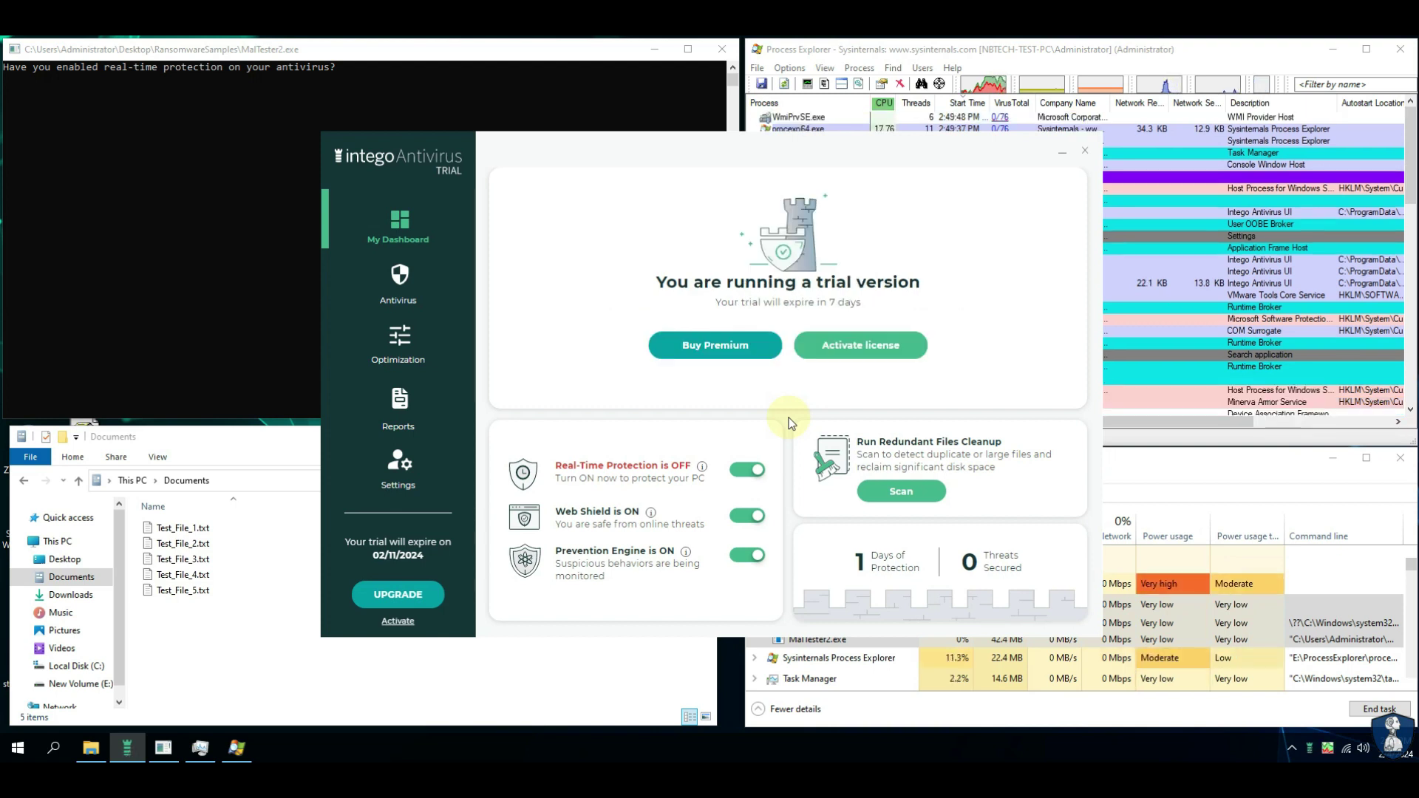
pyautogui.click(1062, 156)
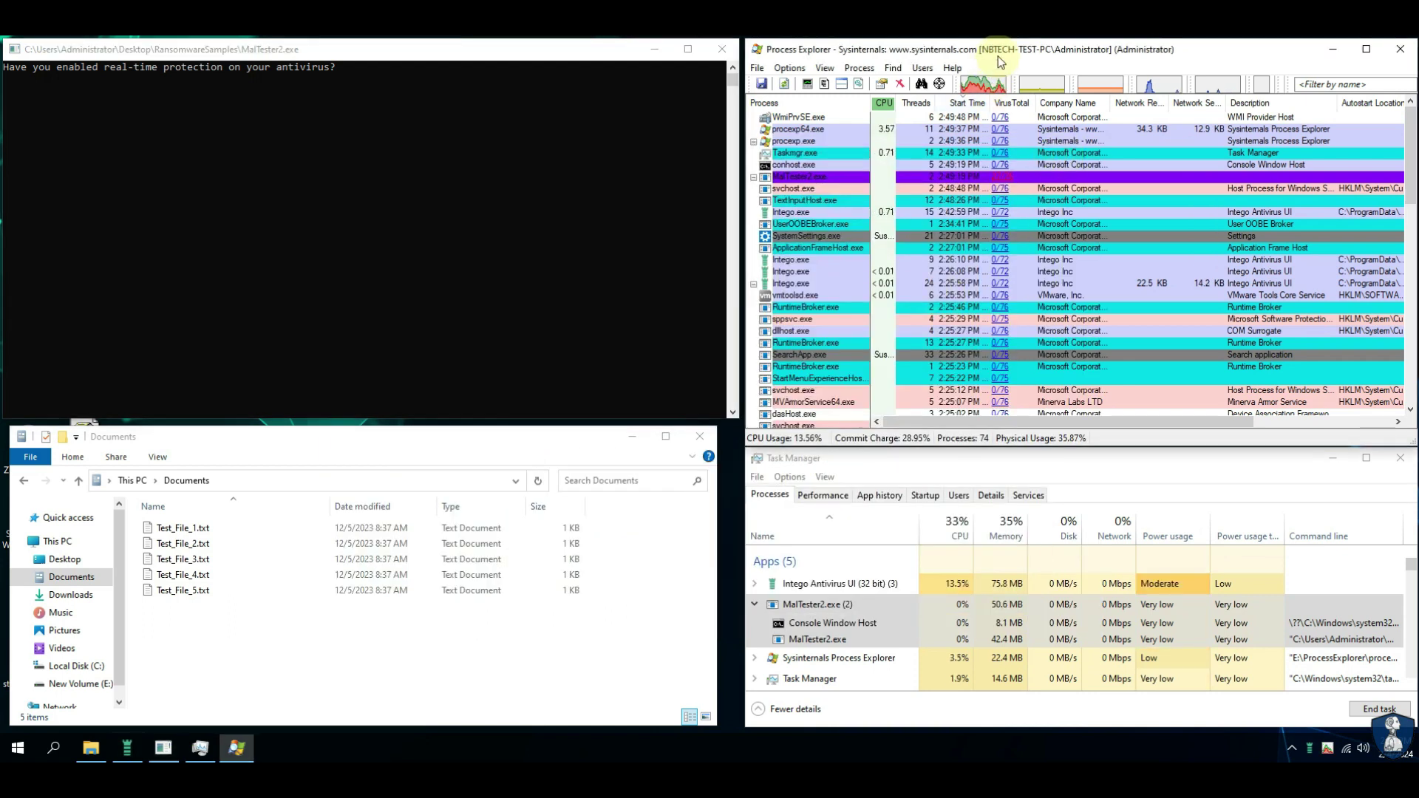
pyautogui.click(507, 54)
pyautogui.write('y')
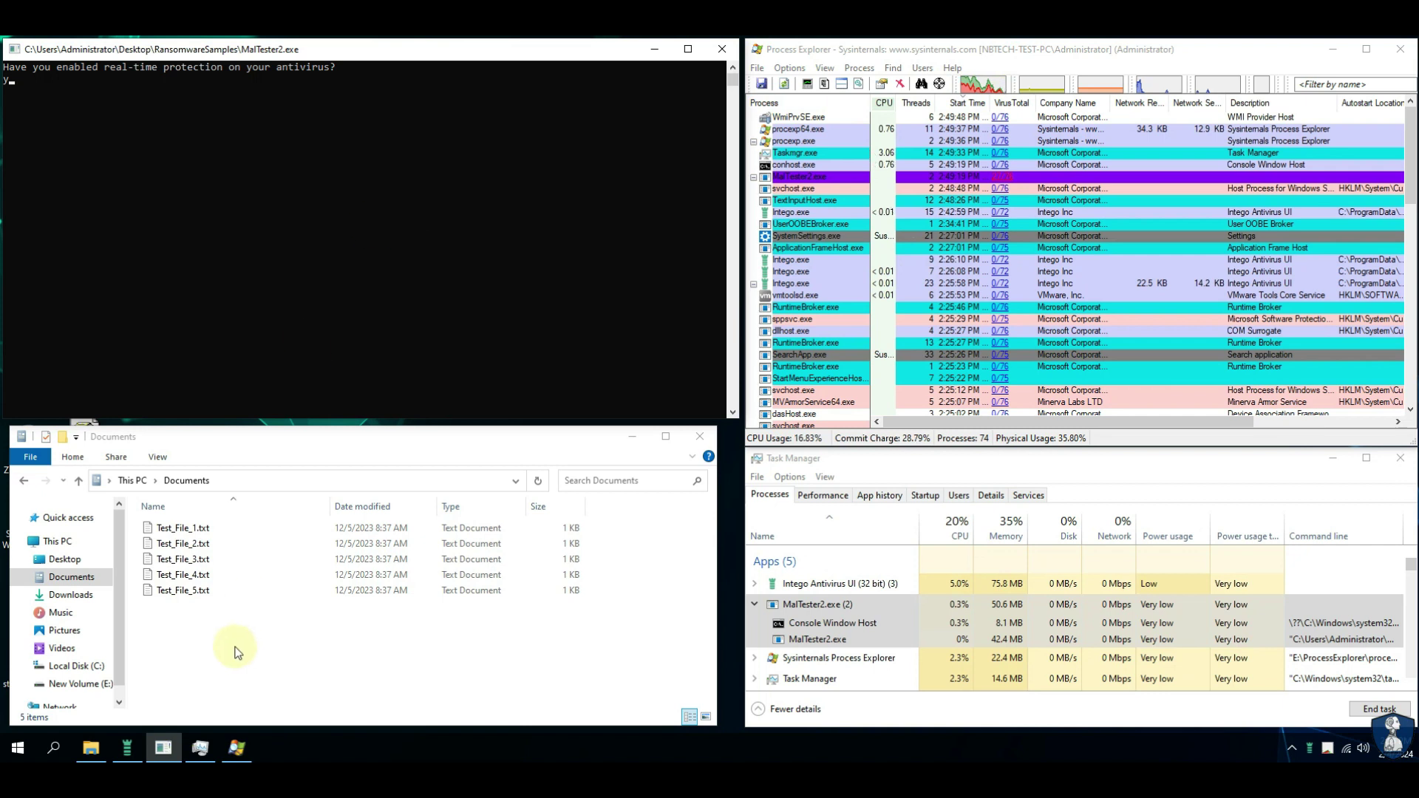
pyautogui.click(220, 646)
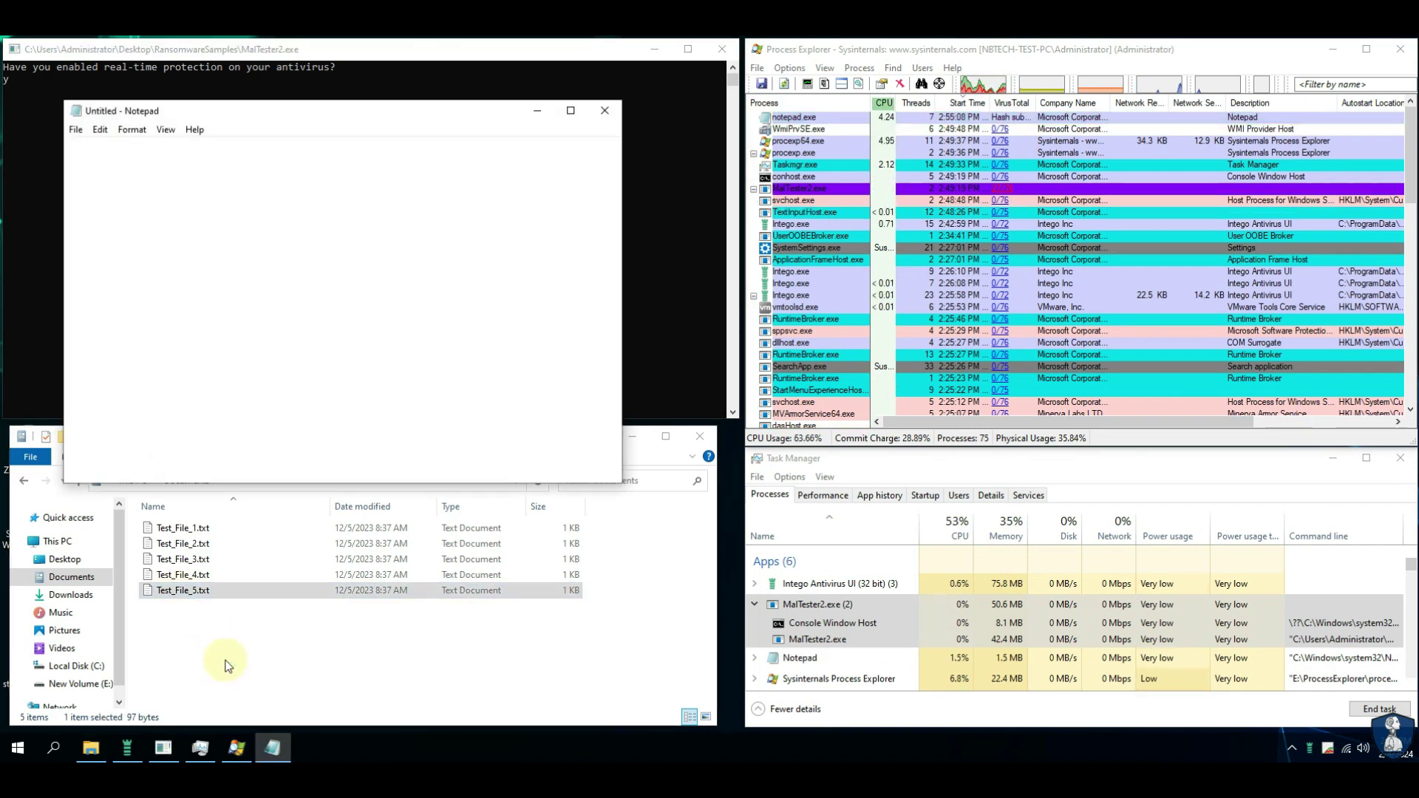
pyautogui.moveTo(237, 223); pyautogui.dragTo(68, 184)
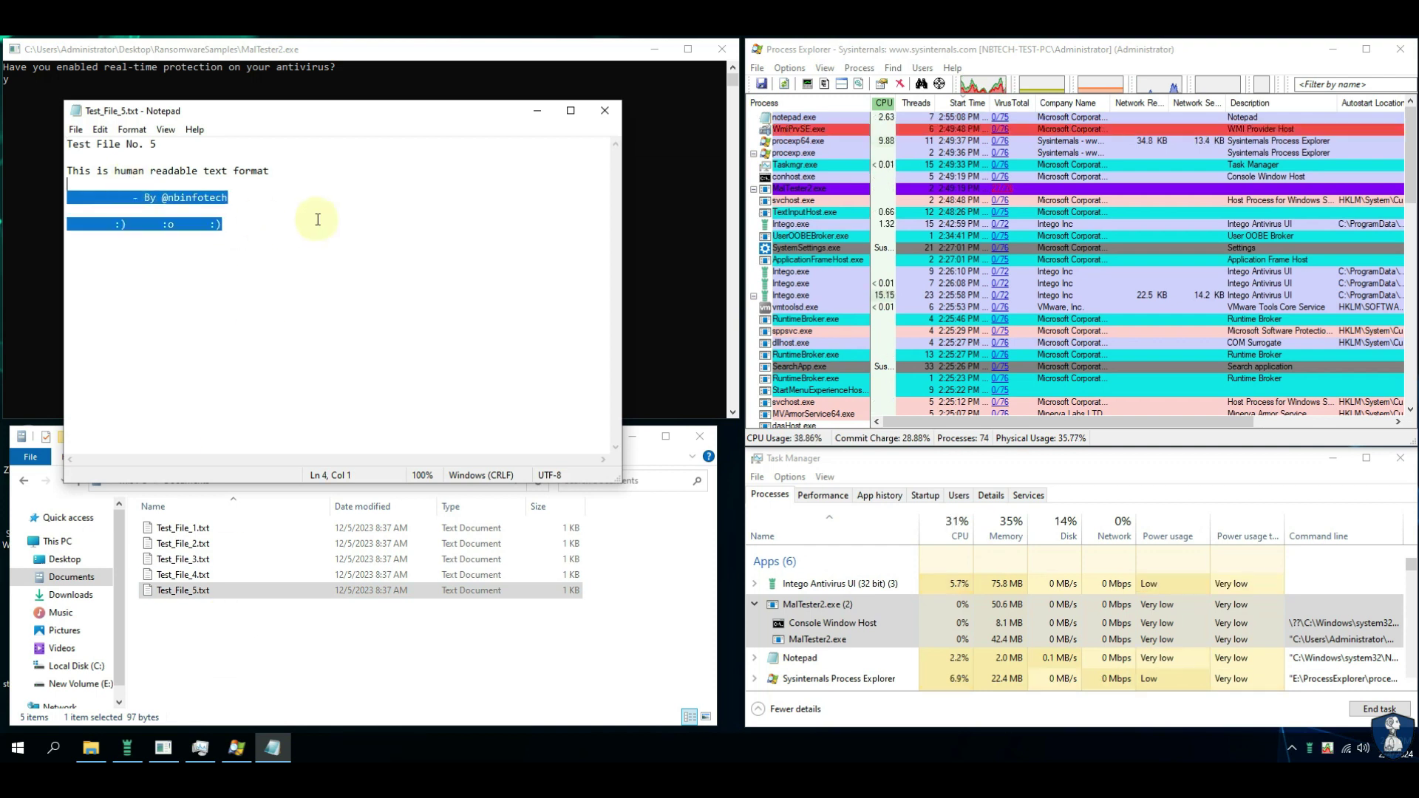
pyautogui.click(605, 109)
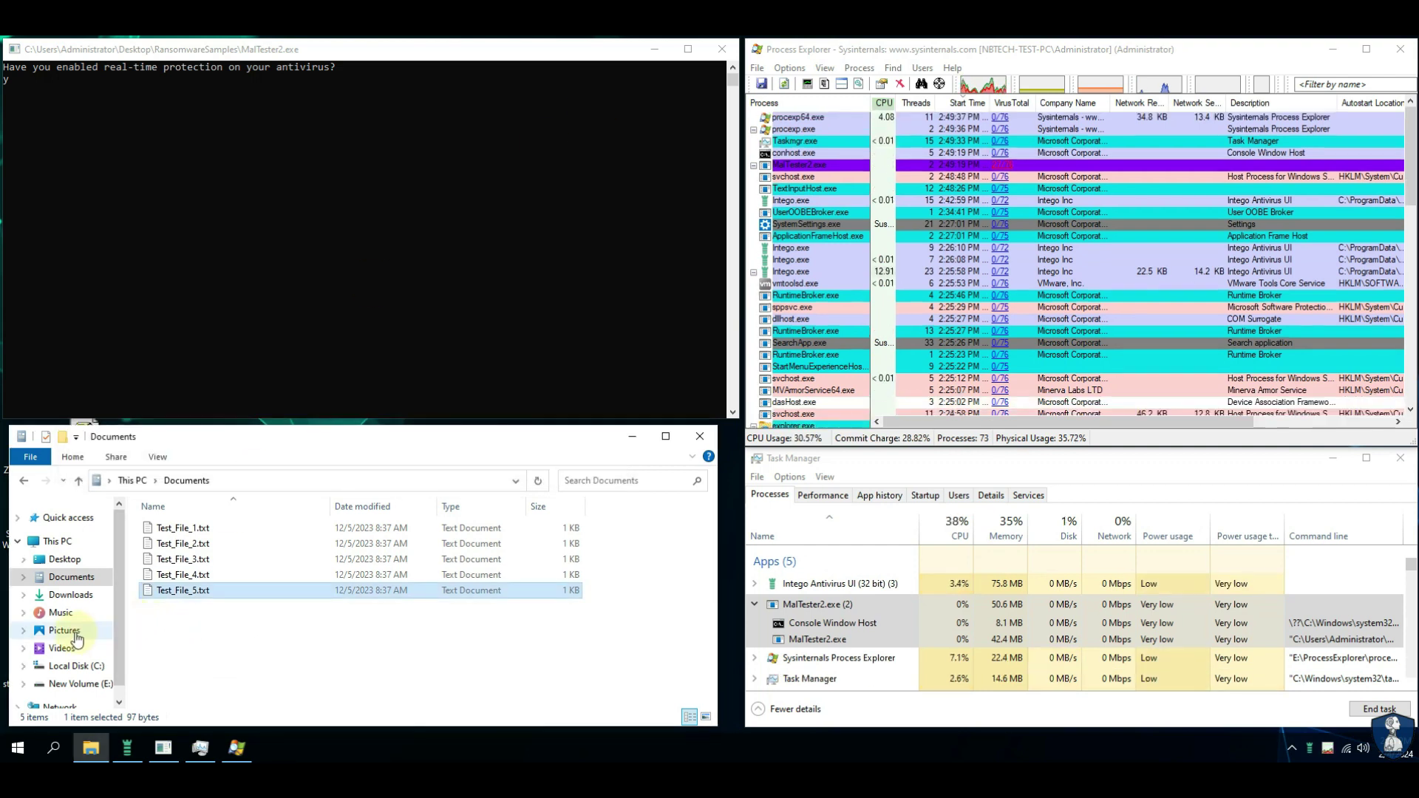
pyautogui.click(73, 633)
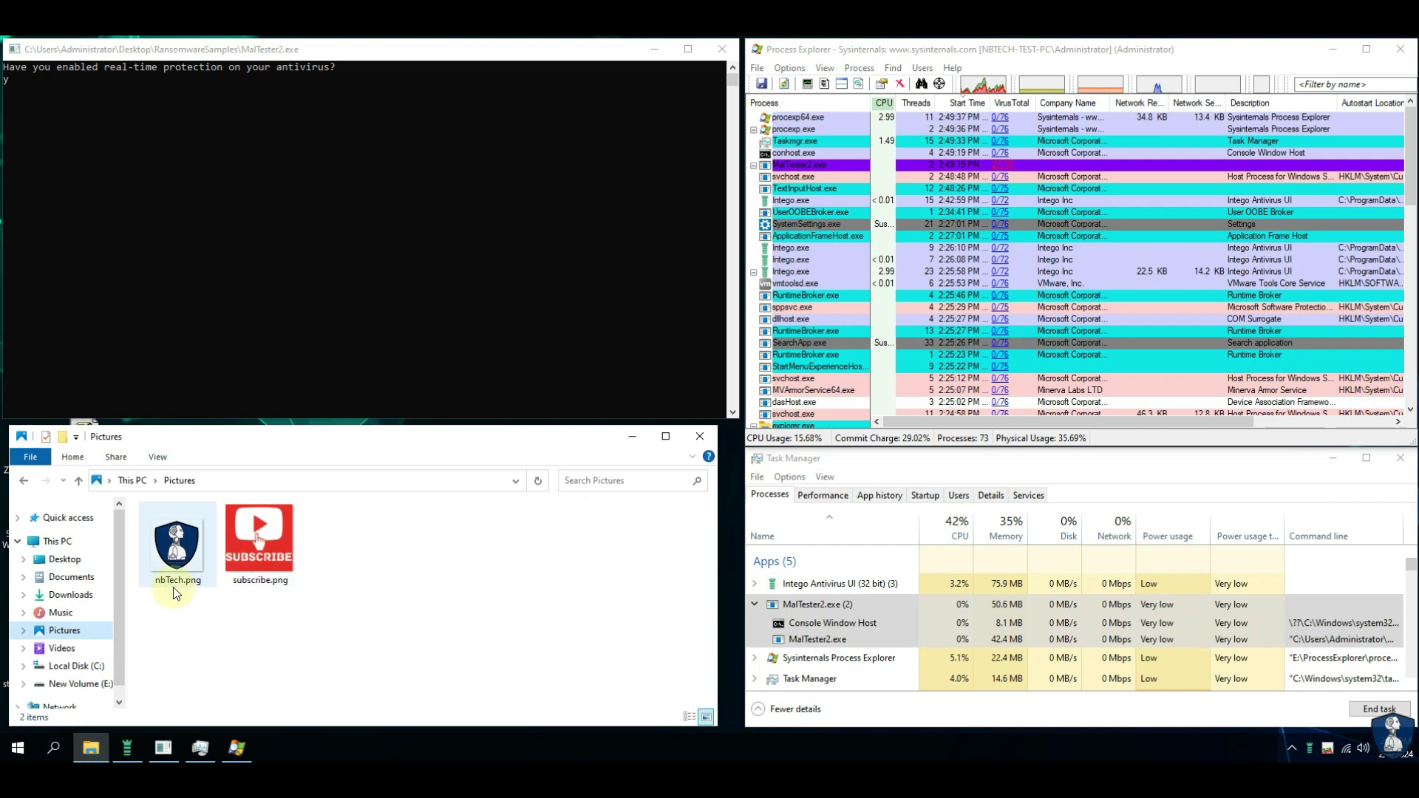
pyautogui.click(61, 648)
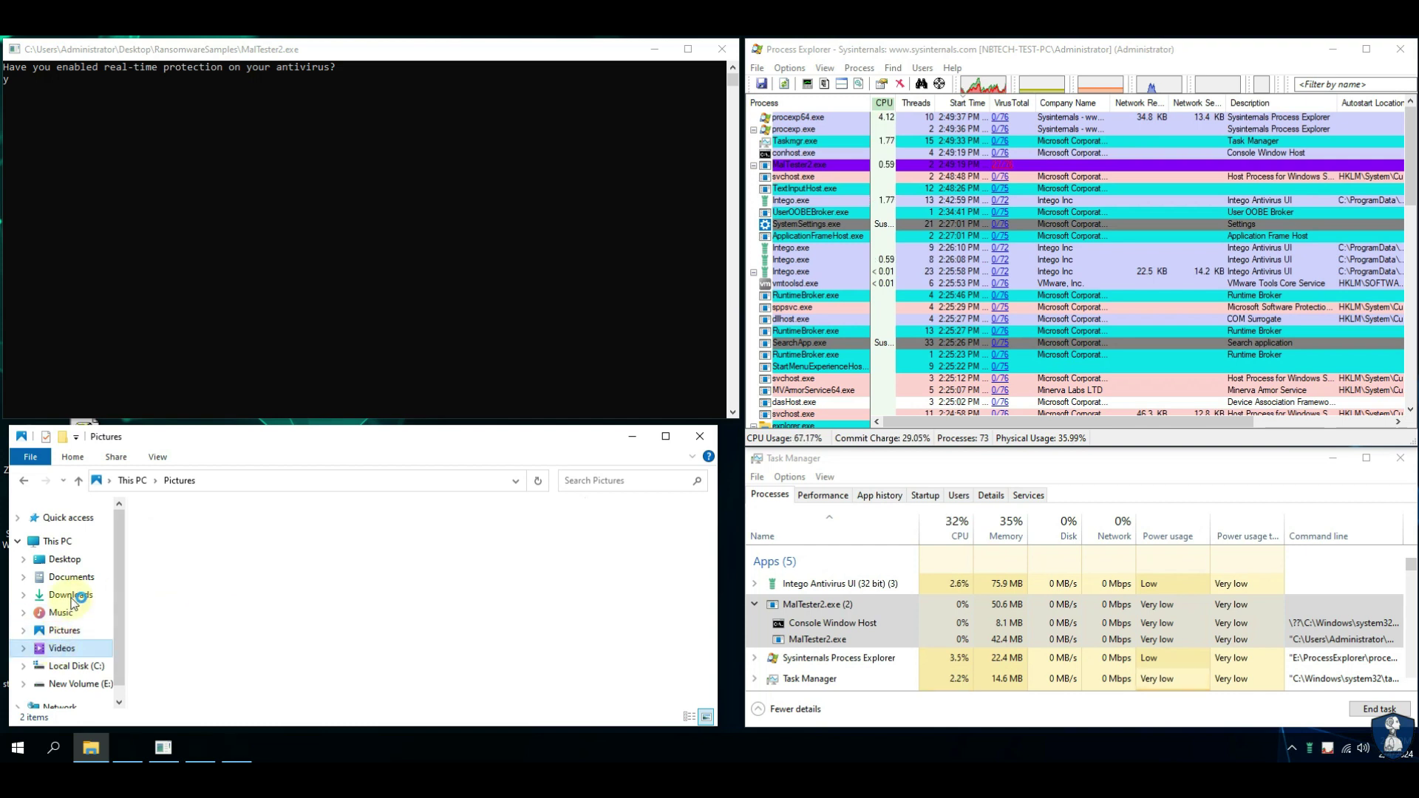
pyautogui.click(65, 633)
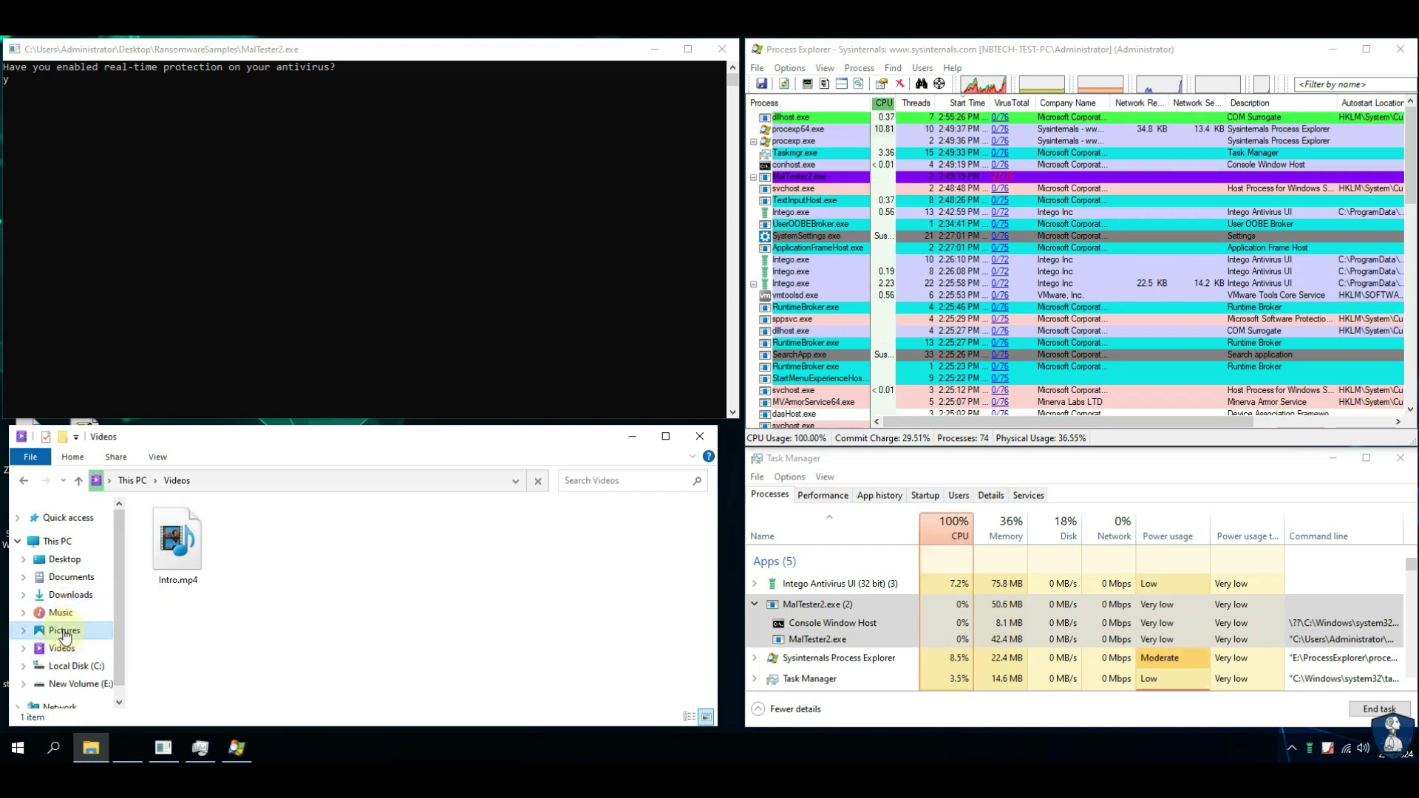
pyautogui.click(58, 578)
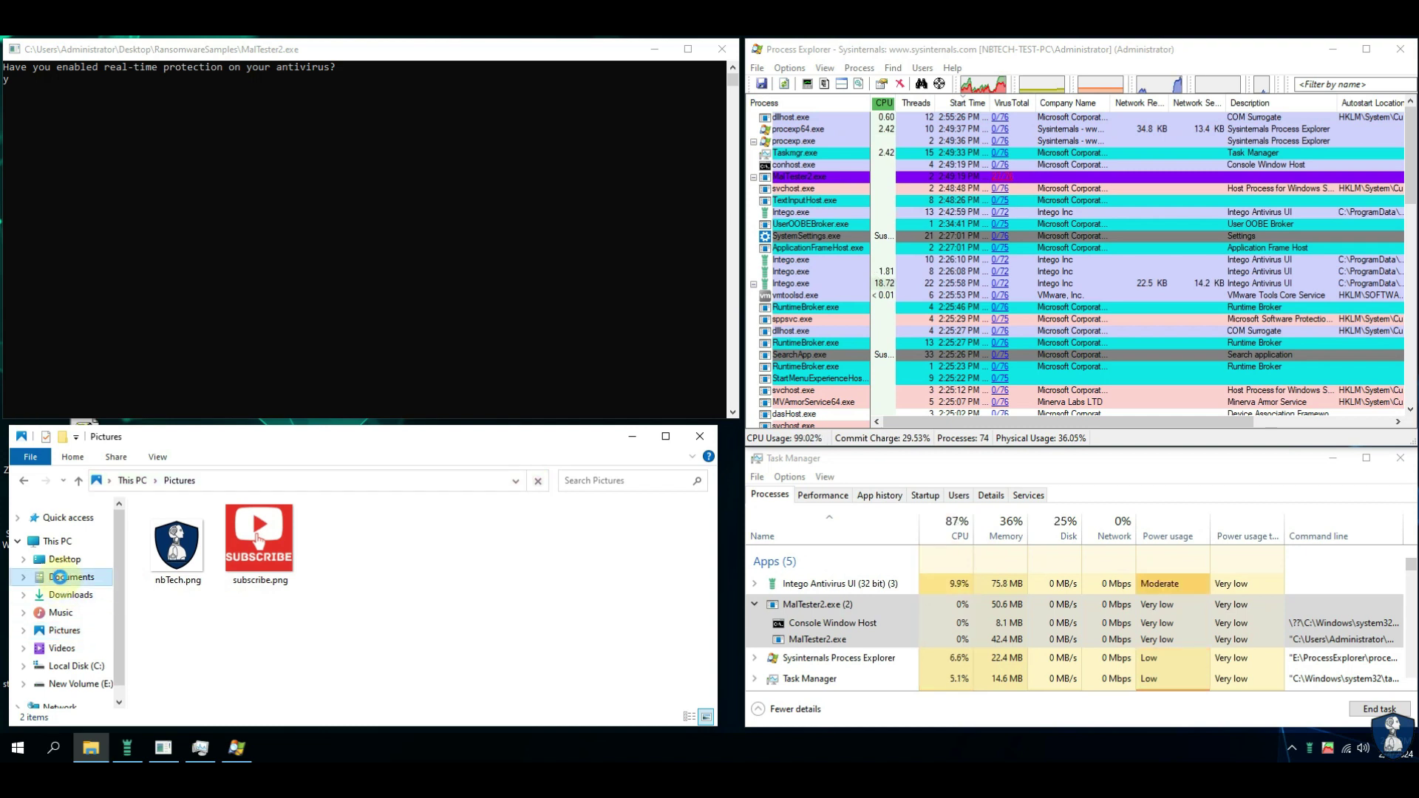
pyautogui.click(391, 51)
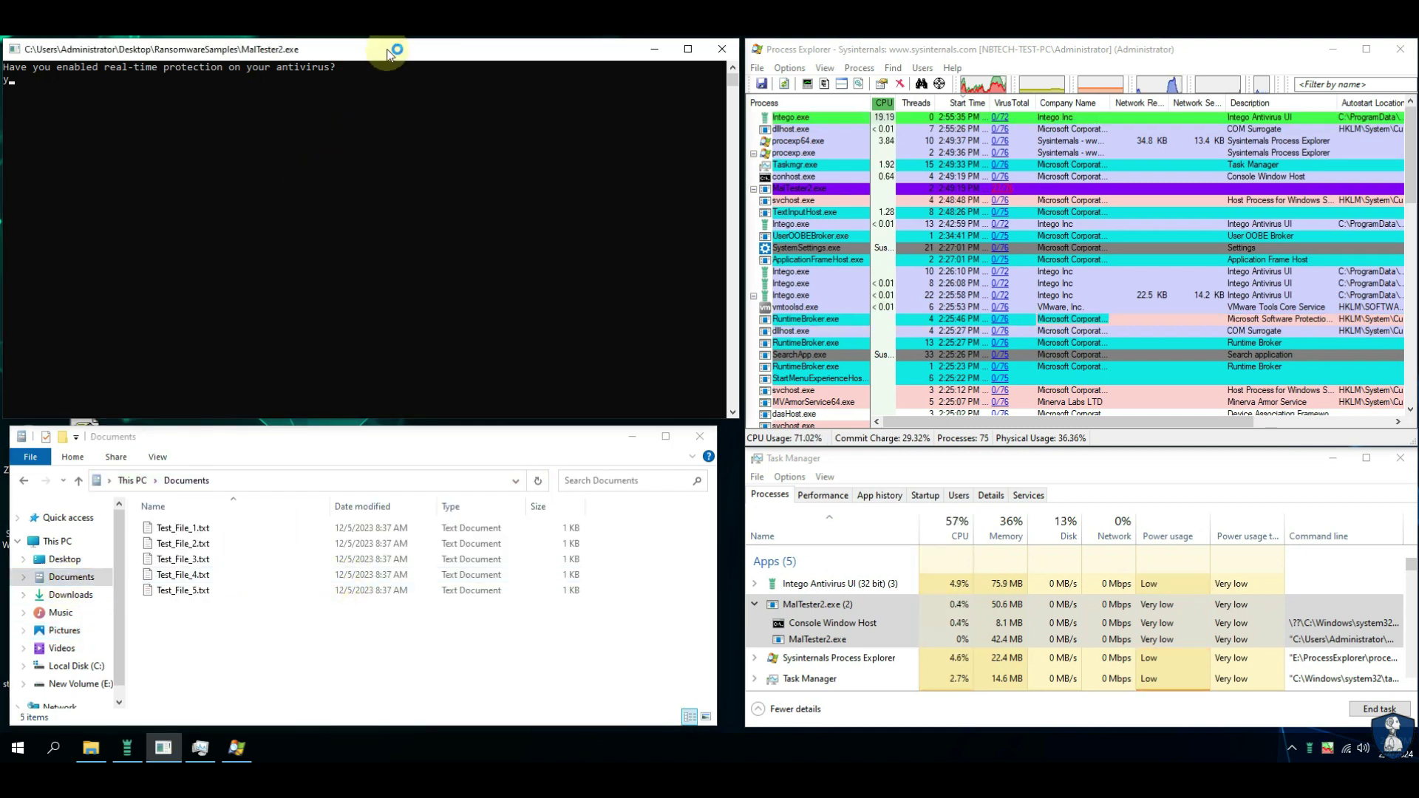
pyautogui.click(372, 255)
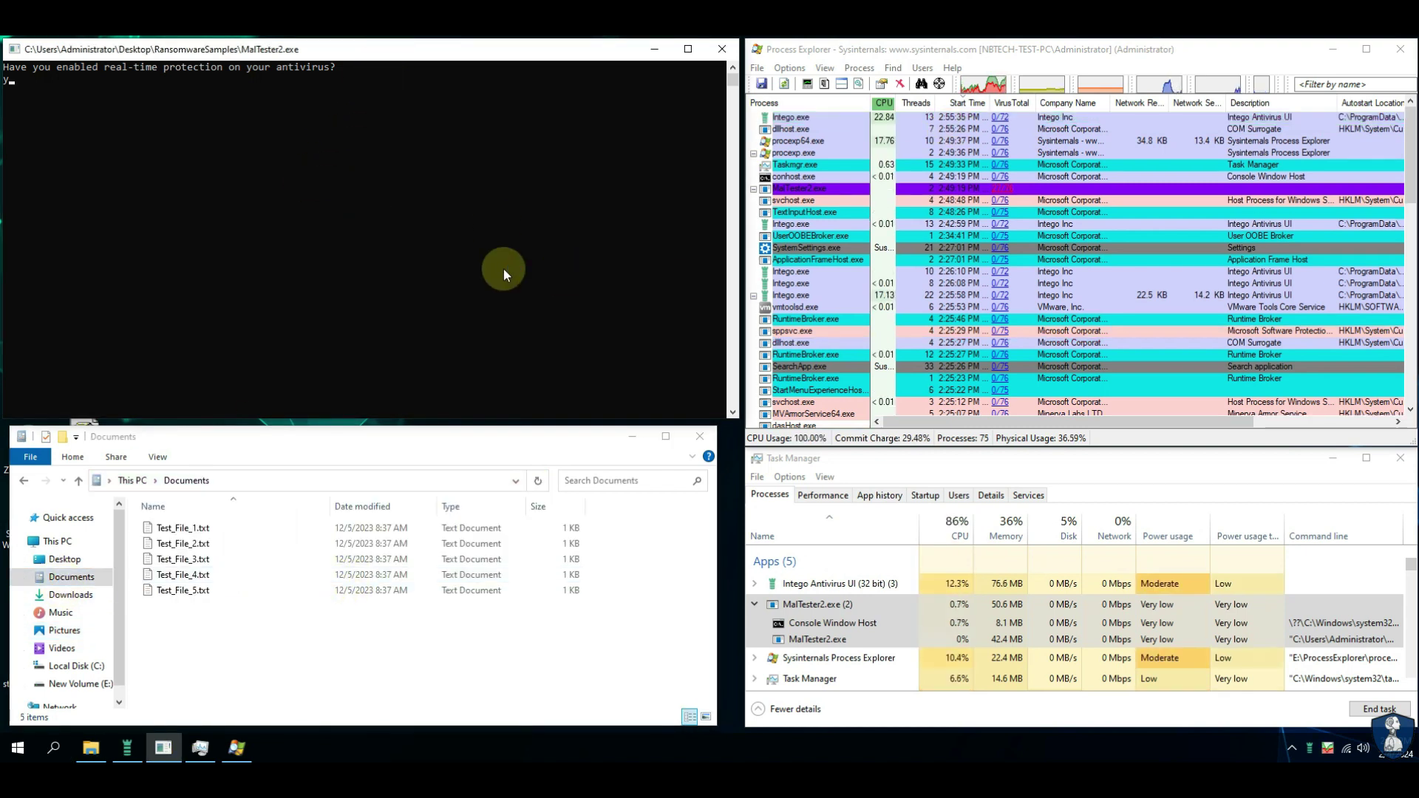
# Run the MalTester2 execution test and highlight the blocked result lines, 6 of 6 blocked
pyautogui.press('Return')
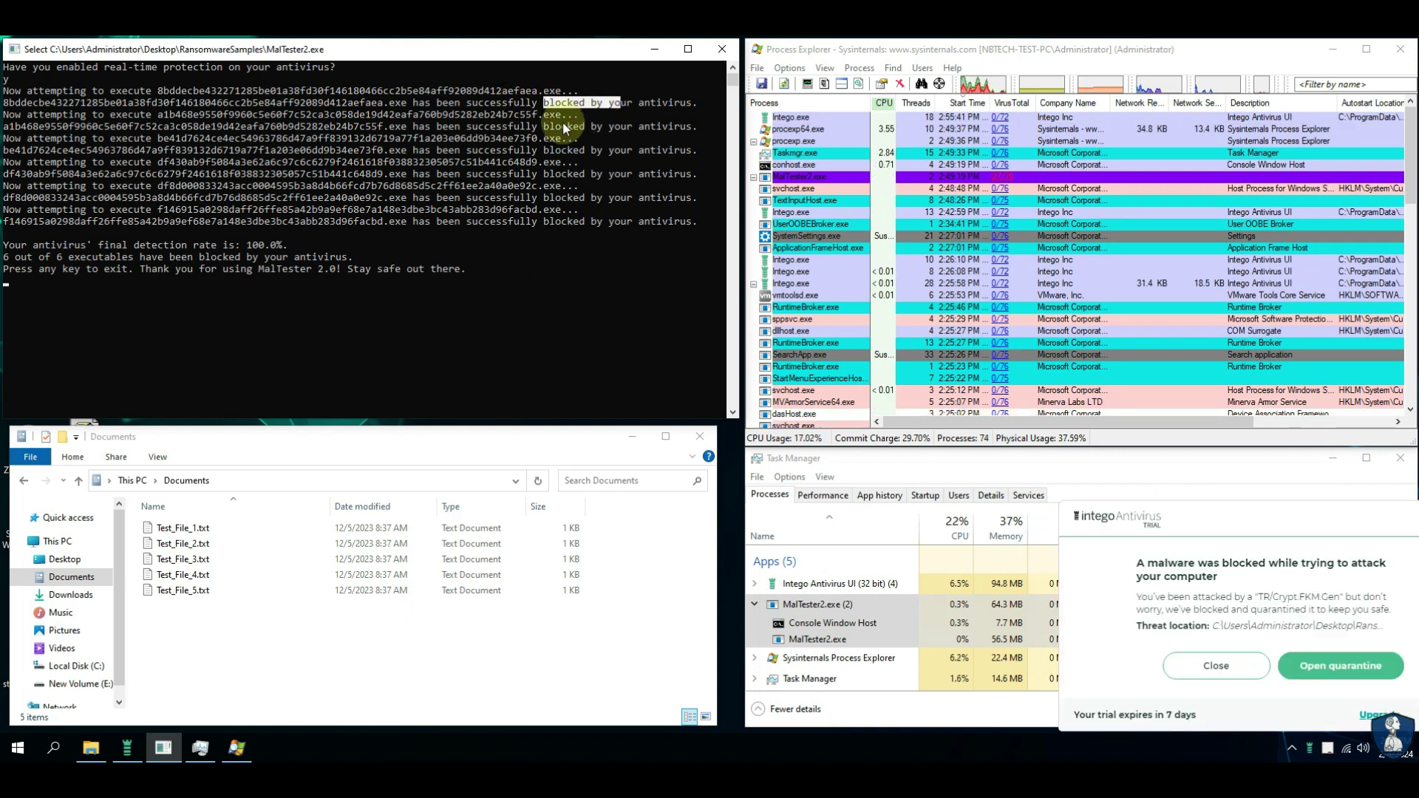
pyautogui.moveTo(543, 175); pyautogui.dragTo(599, 174)
pyautogui.moveTo(544, 221); pyautogui.dragTo(583, 221)
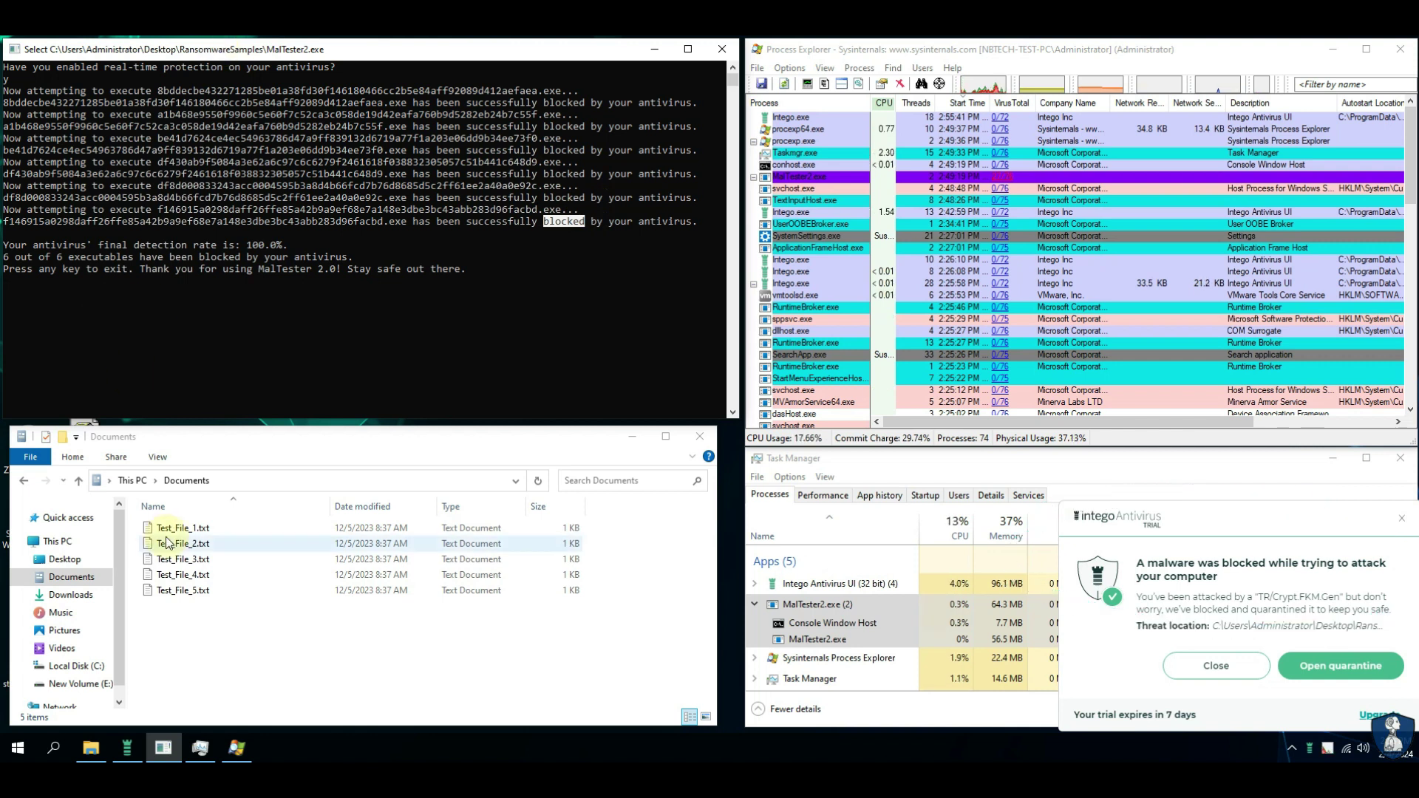
# Browse to Desktop > RansomwareSamples and close the MalTester2 console
pyautogui.click(64, 559)
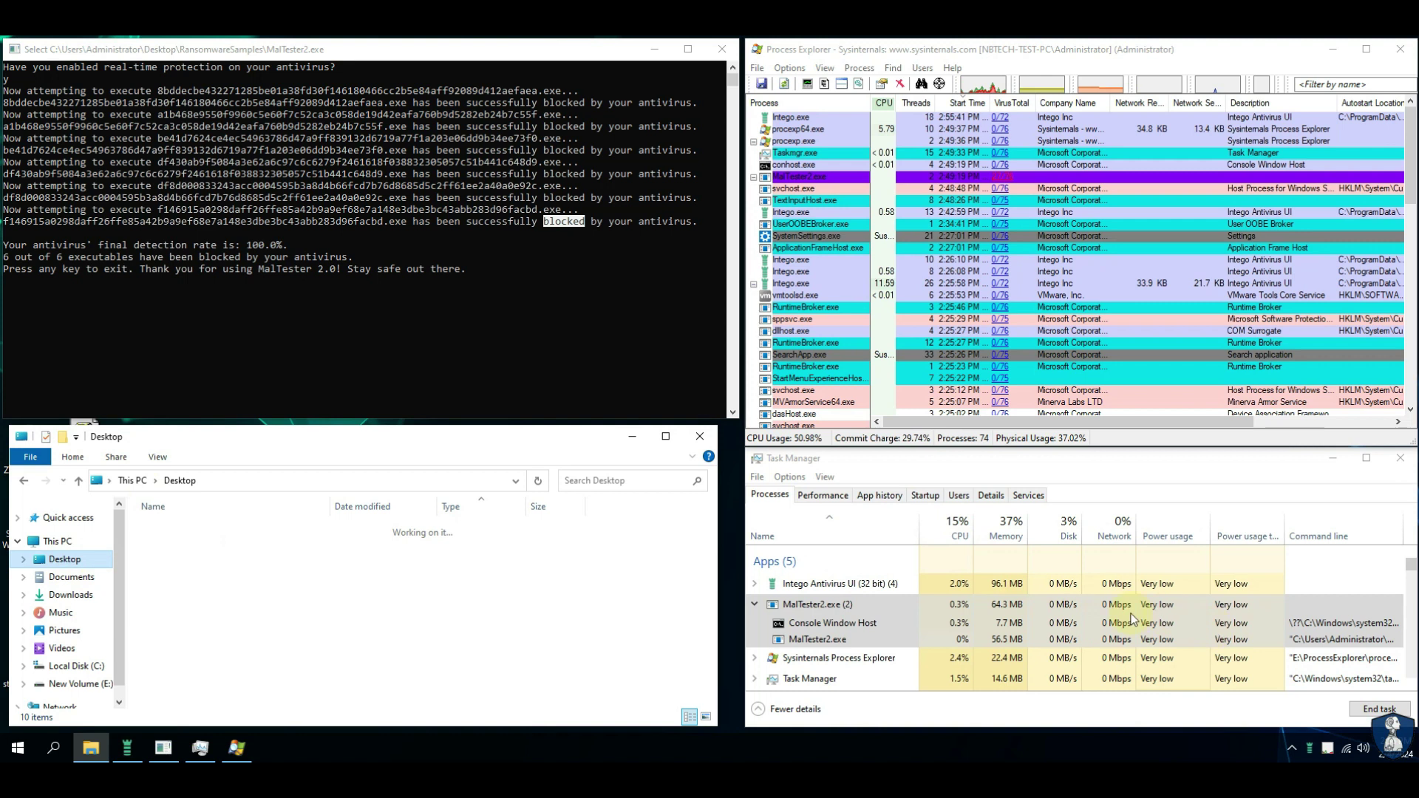
pyautogui.doubleClick(204, 528)
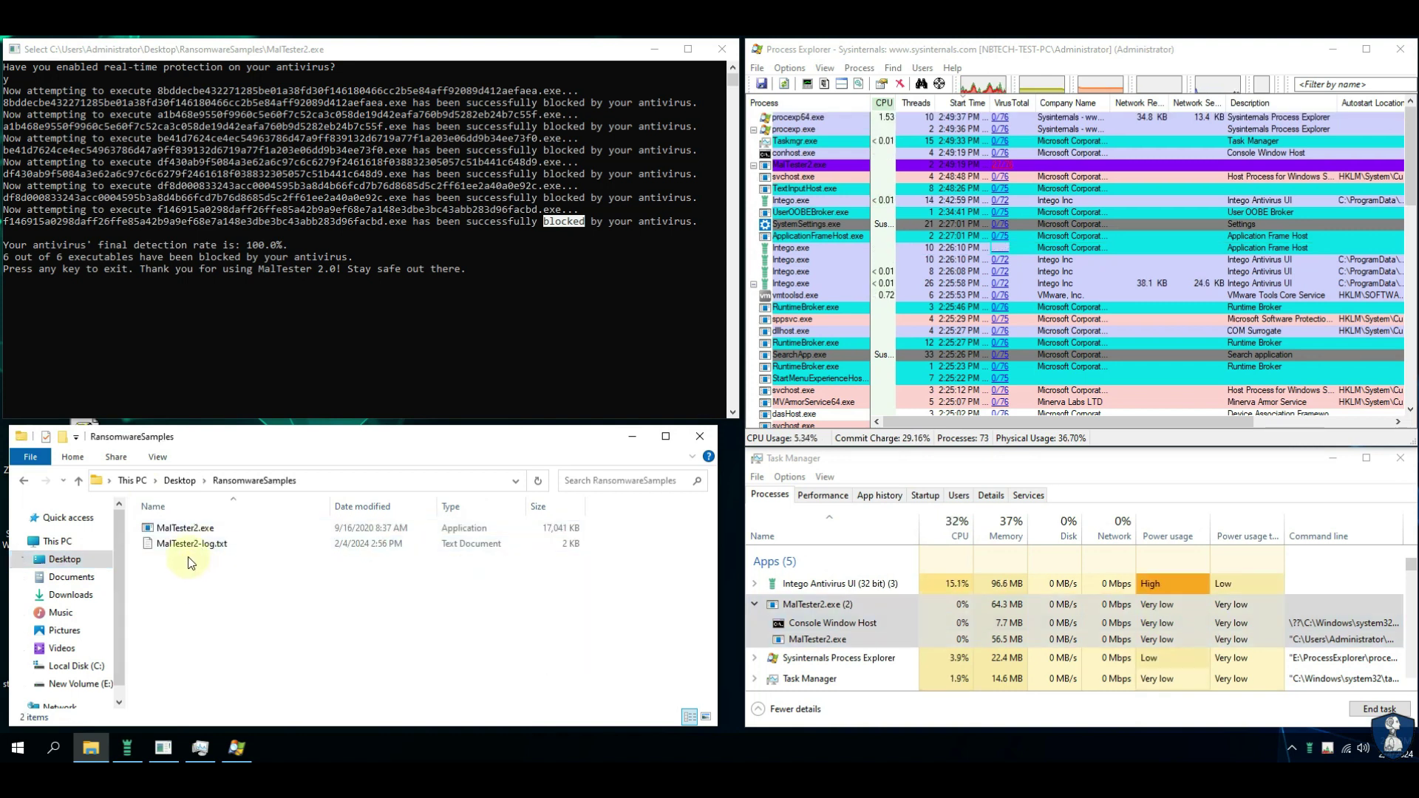
pyautogui.click(187, 551)
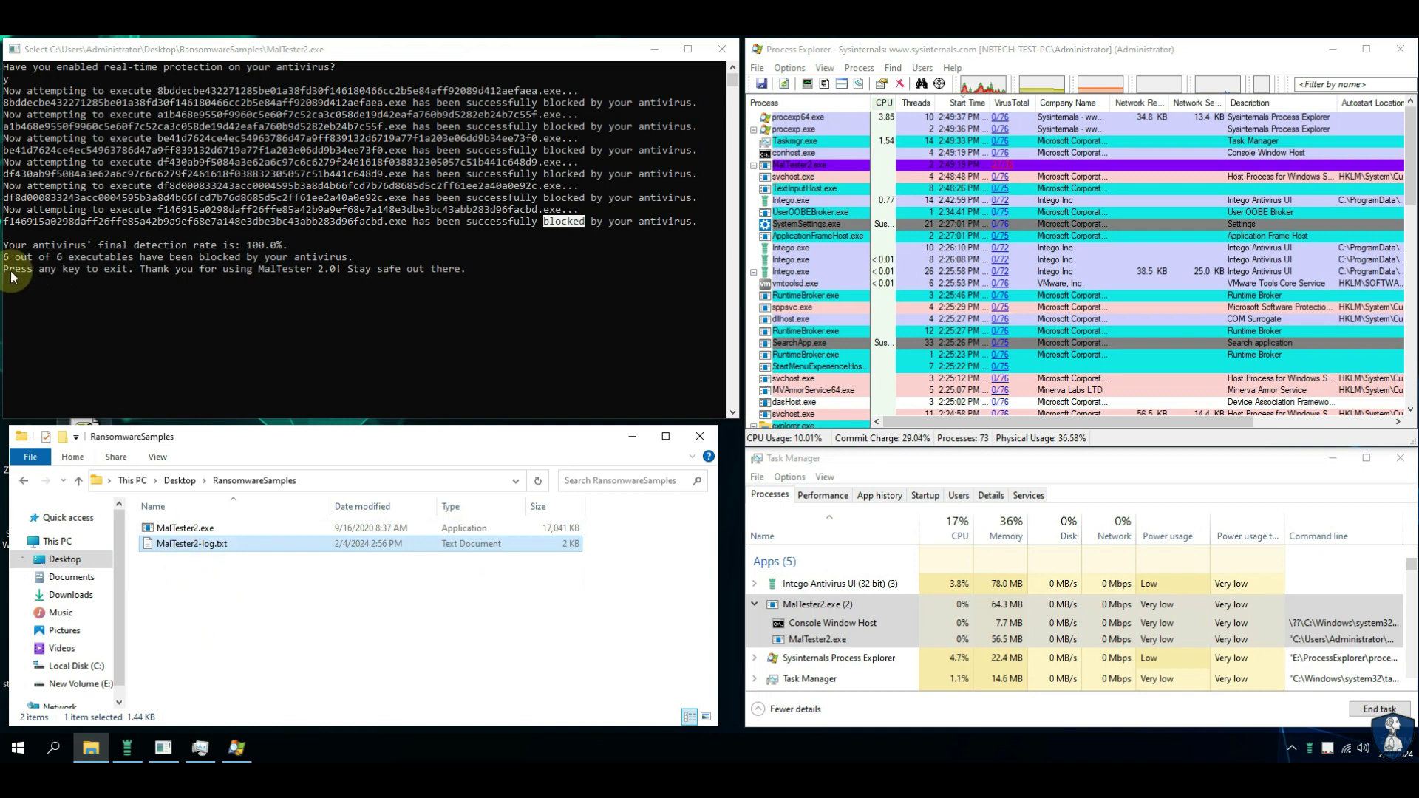
pyautogui.click(55, 258)
pyautogui.click(38, 258)
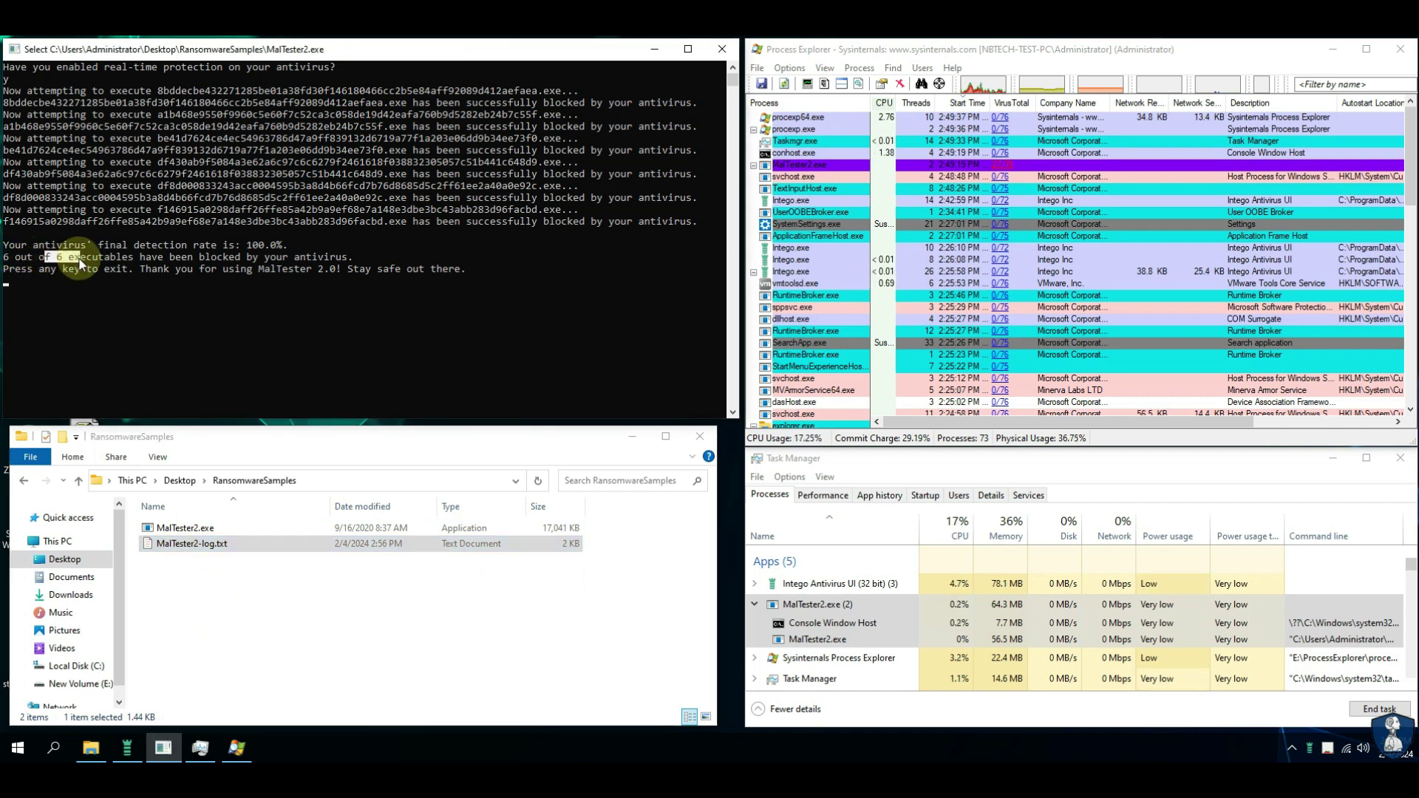
pyautogui.click(248, 245)
pyautogui.click(722, 48)
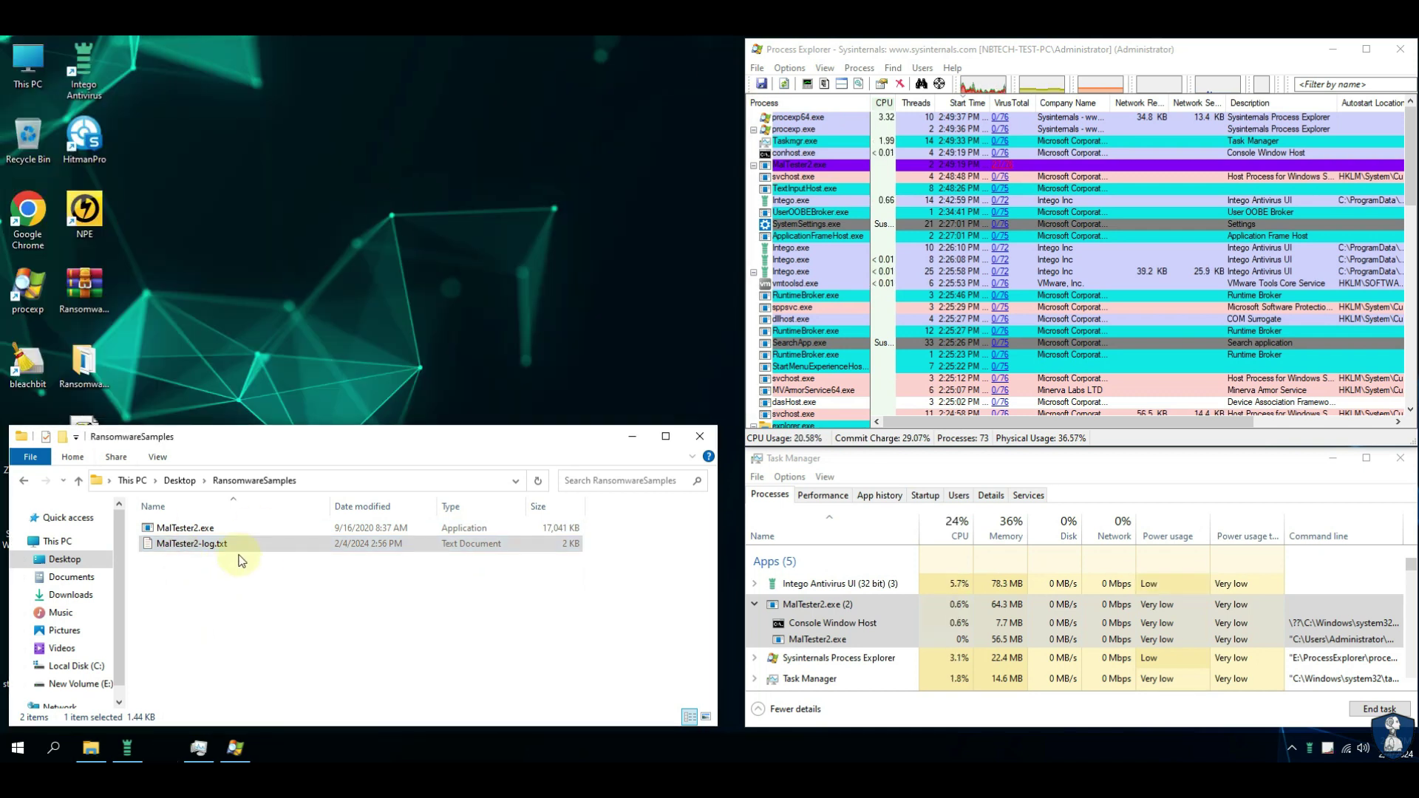
# Read MalTester2-log.txt confirming 6 of 6 executables blocked, then close Notepad and Explorer
pyautogui.doubleClick(190, 543)
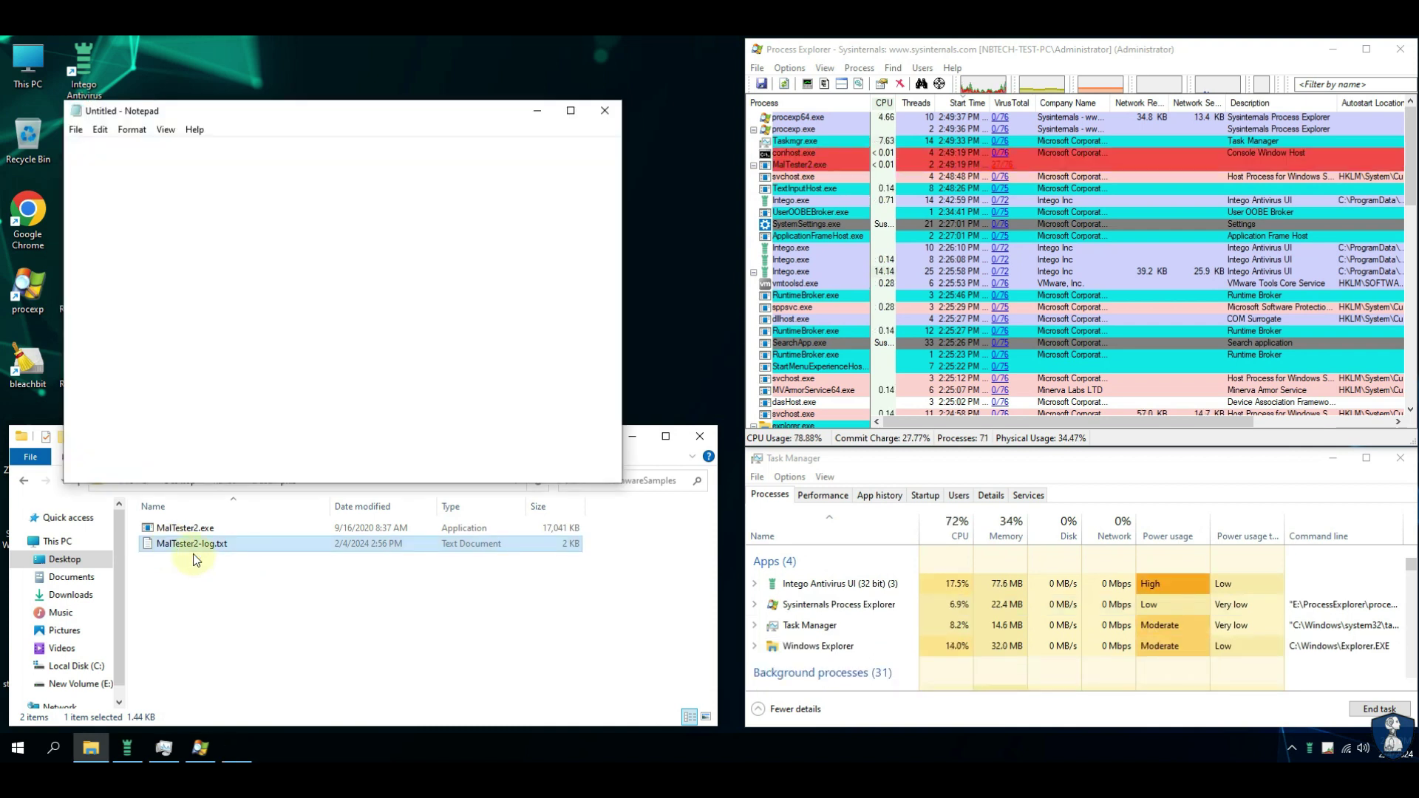
pyautogui.moveTo(106, 359); pyautogui.dragTo(205, 358)
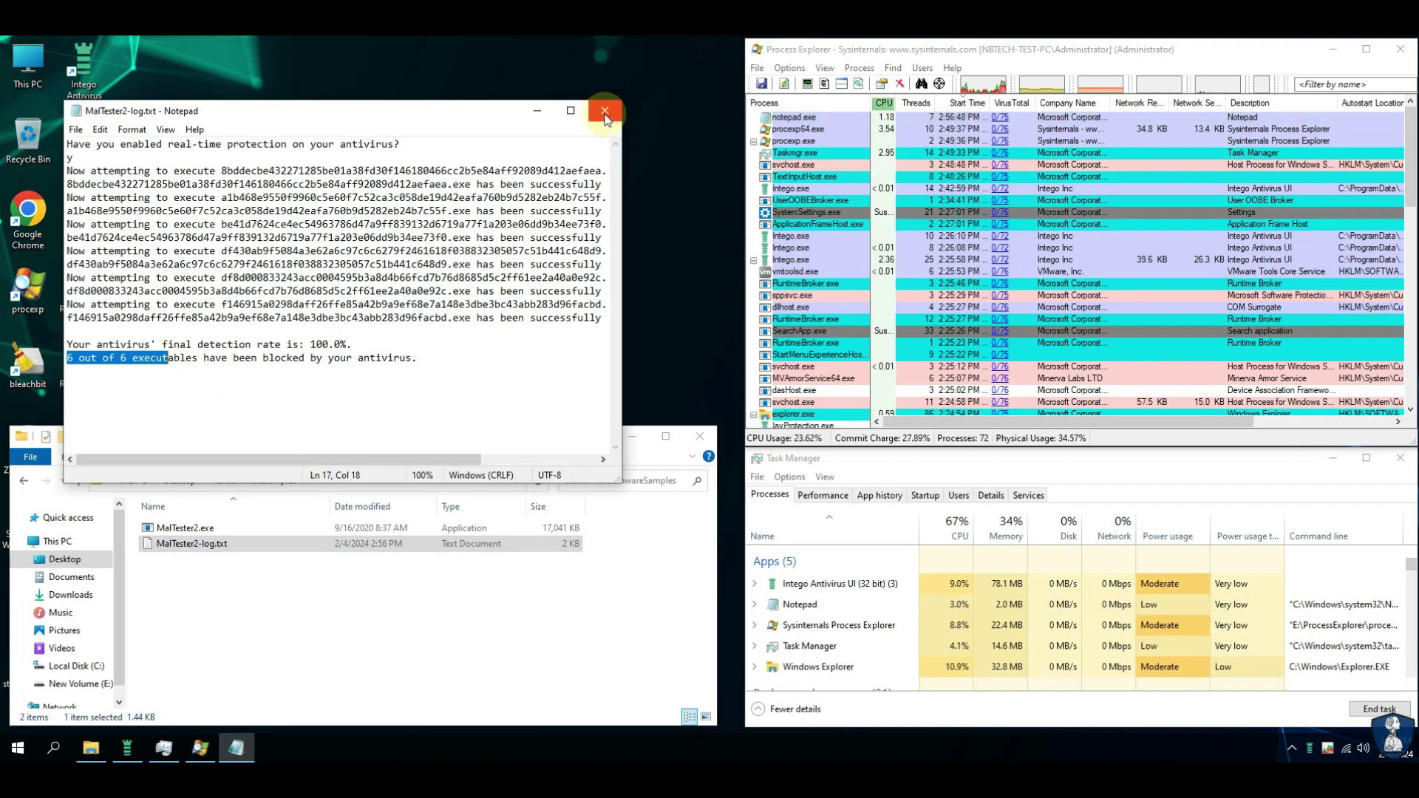
pyautogui.hotkey('alt', 'F4')
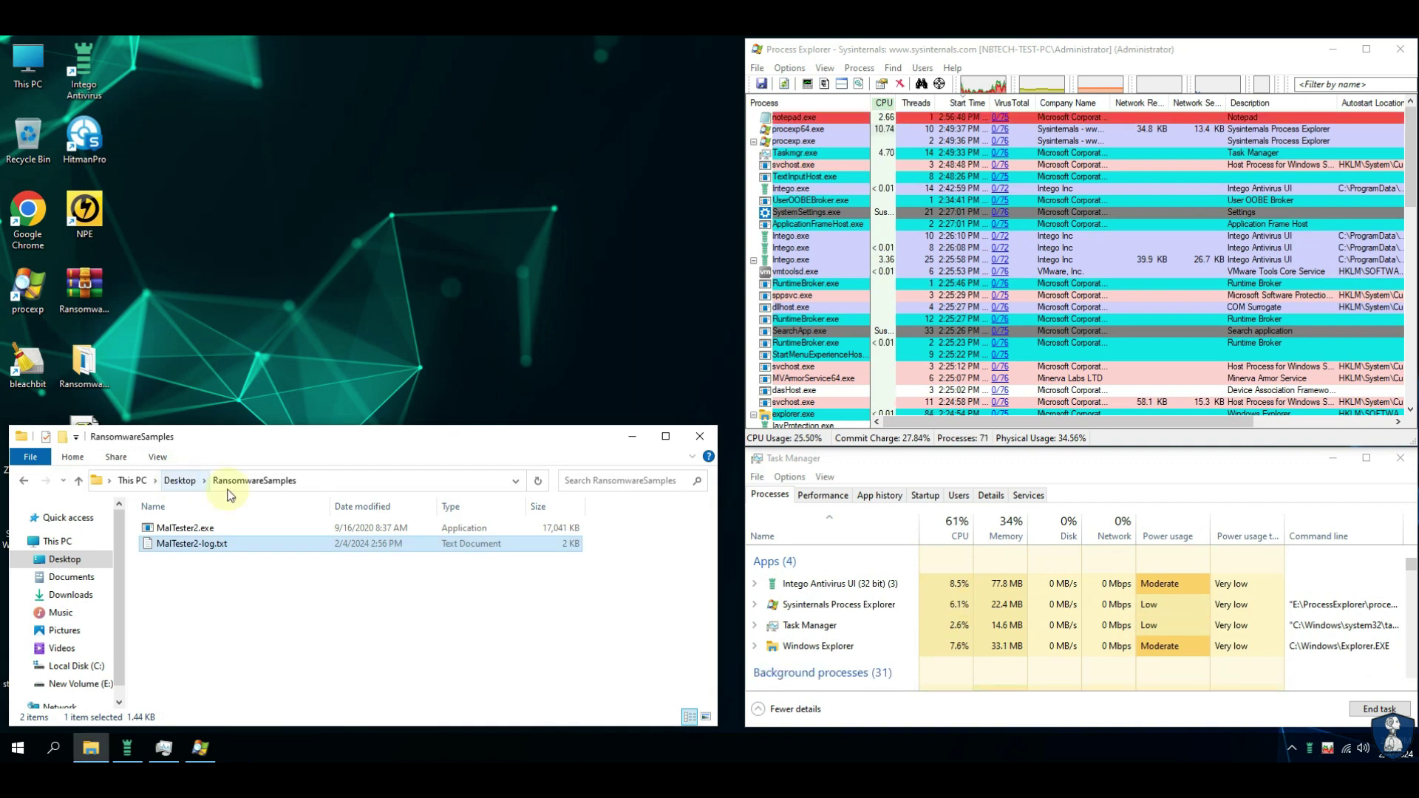
pyautogui.click(700, 439)
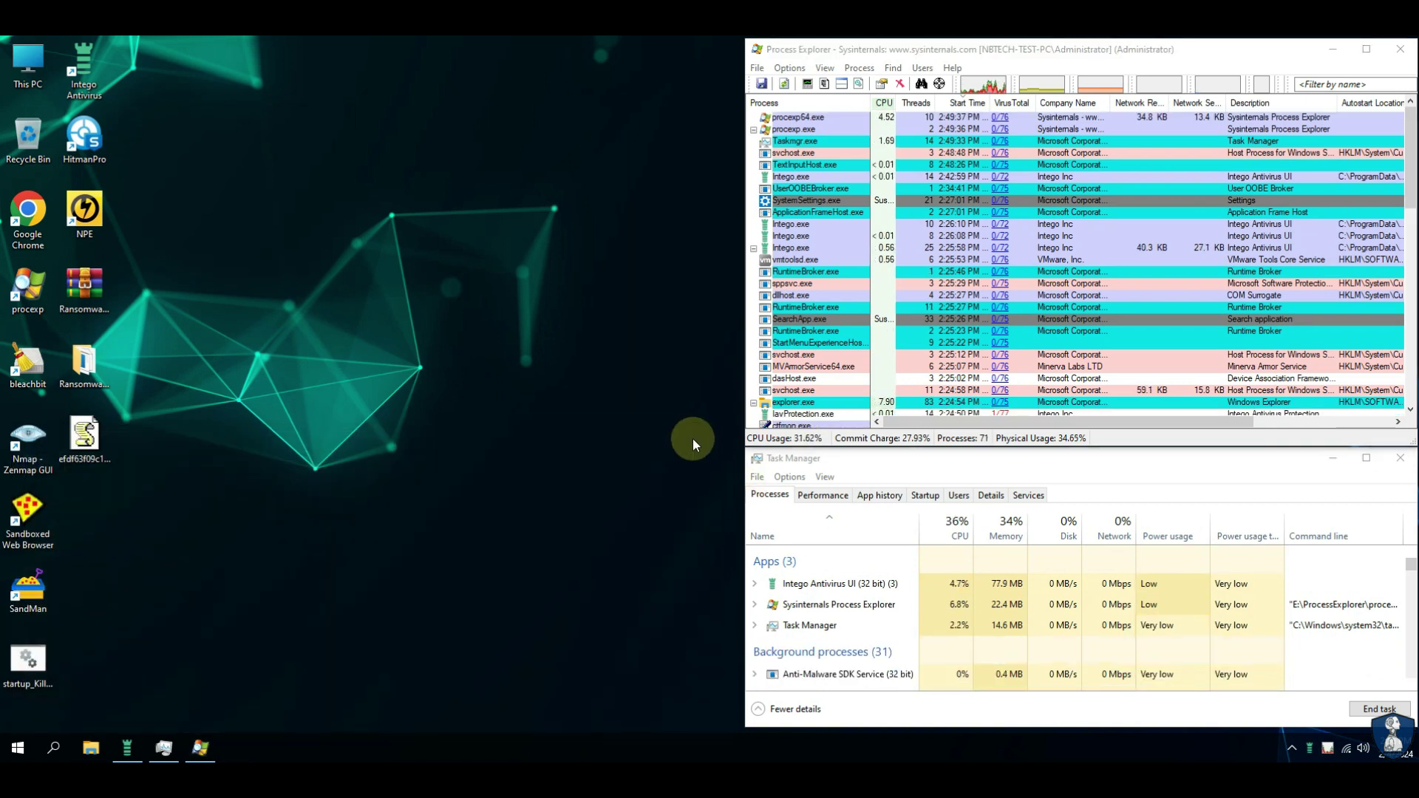
# Try running the .js sample, dismiss its script error, and retry with the command-line script host
pyautogui.rightClick(89, 448)
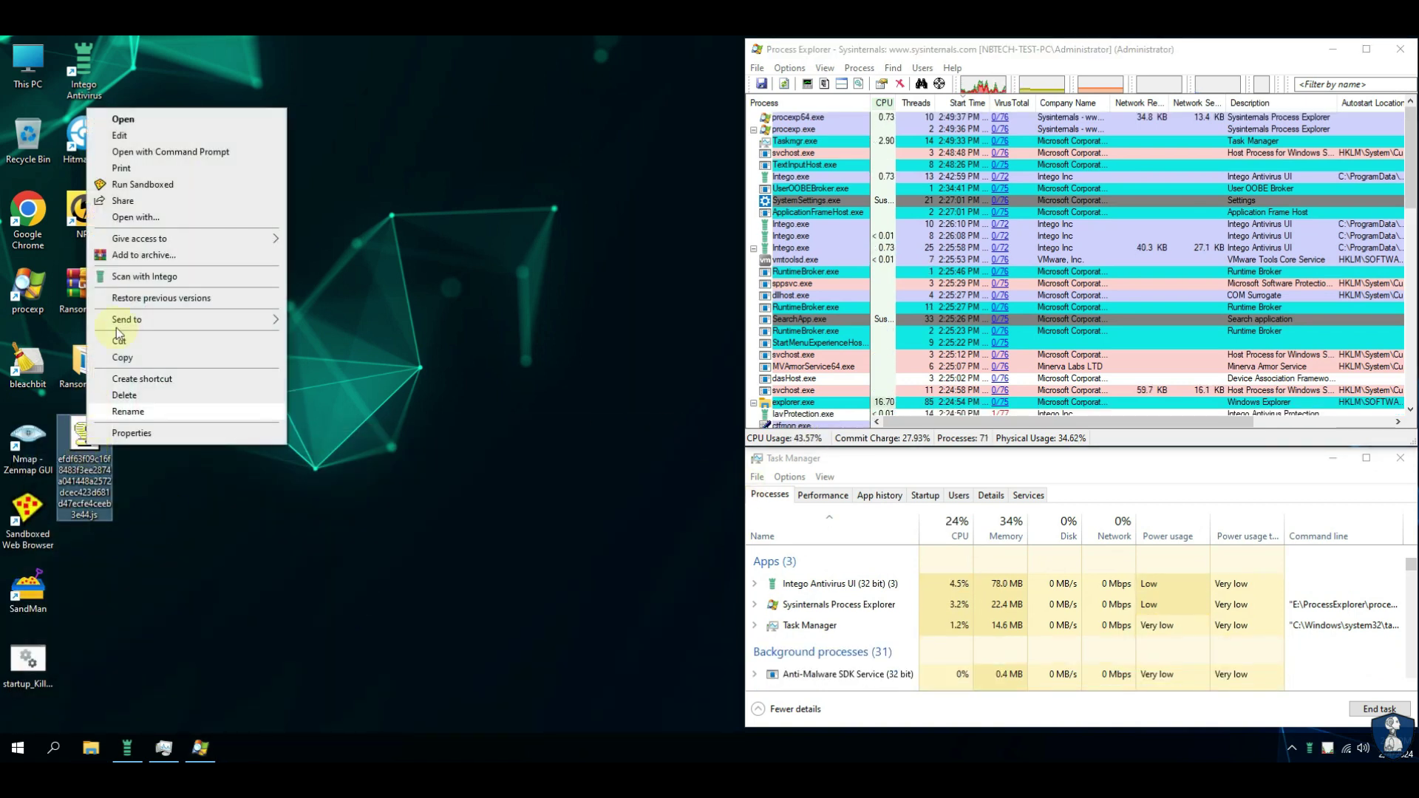
pyautogui.click(218, 124)
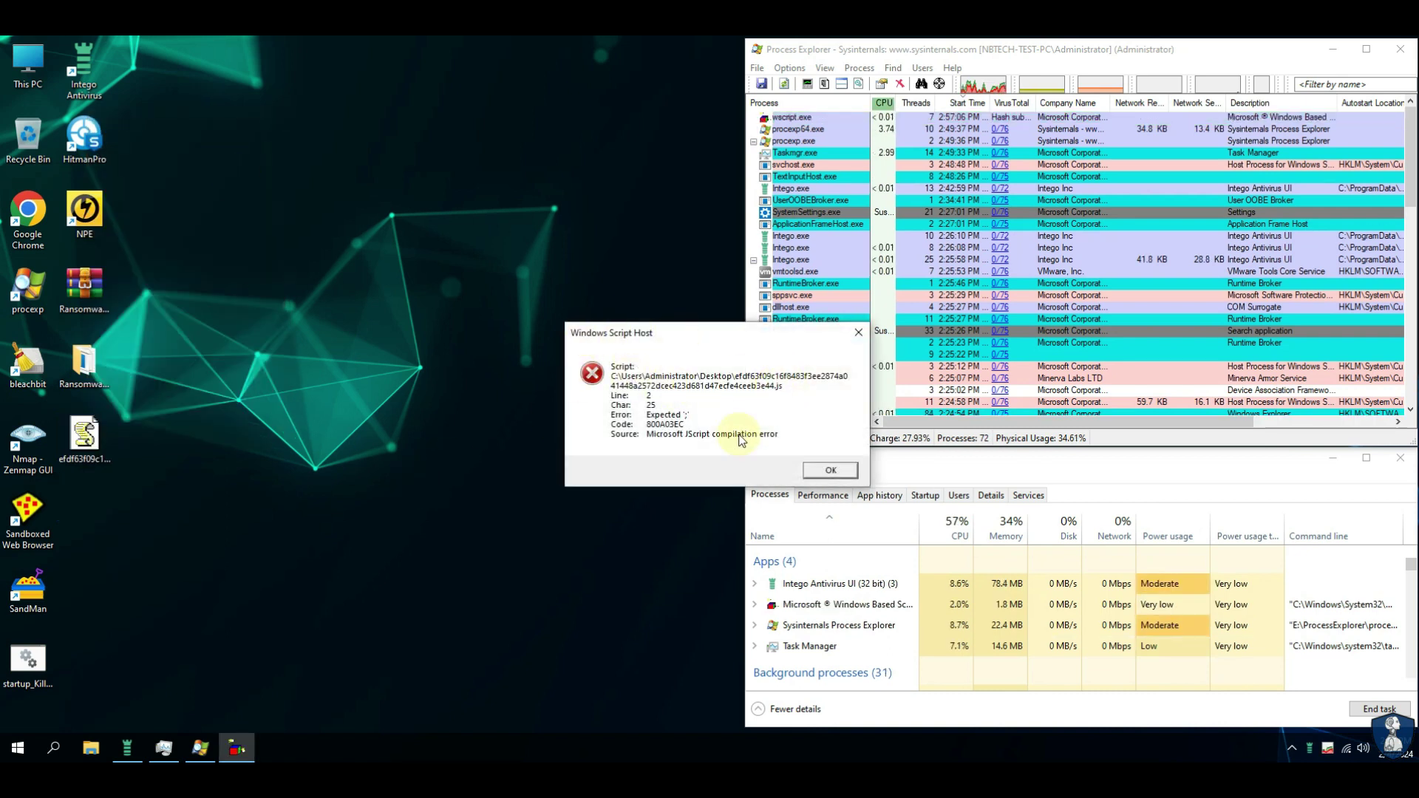
pyautogui.click(810, 471)
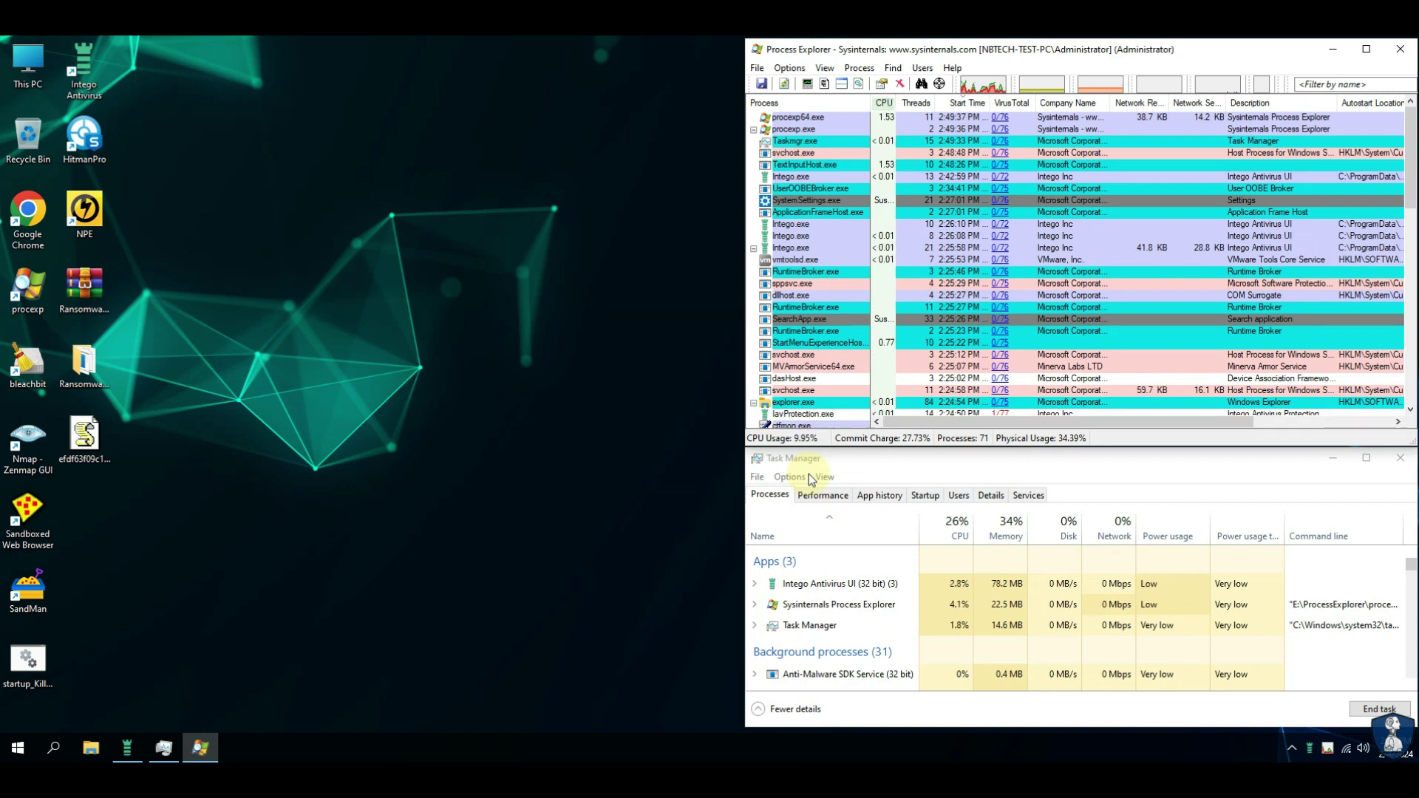
pyautogui.rightClick(81, 433)
pyautogui.click(177, 136)
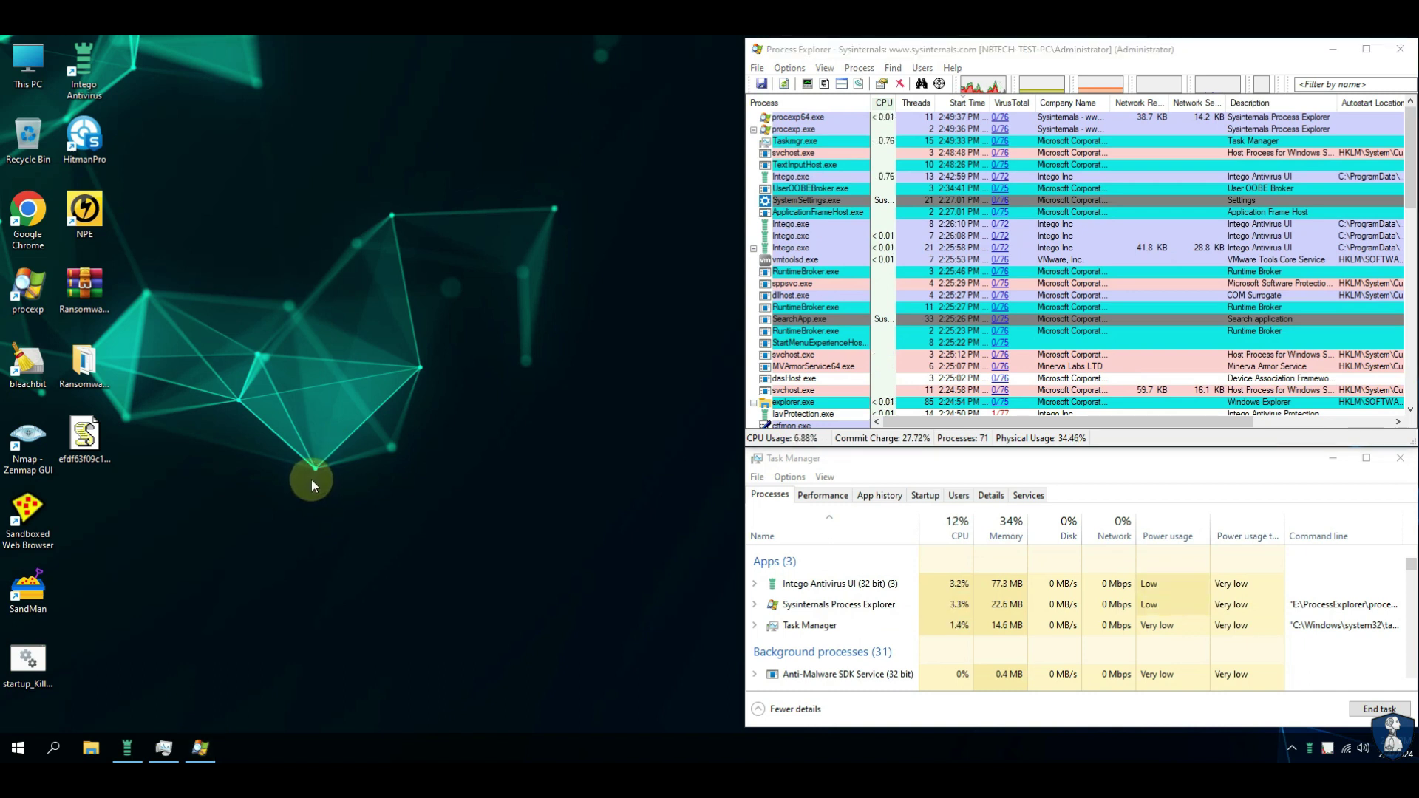
# Check the tray icons, then start an Intego custom scan of the .js sample
pyautogui.click(1103, 473)
pyautogui.click(1291, 747)
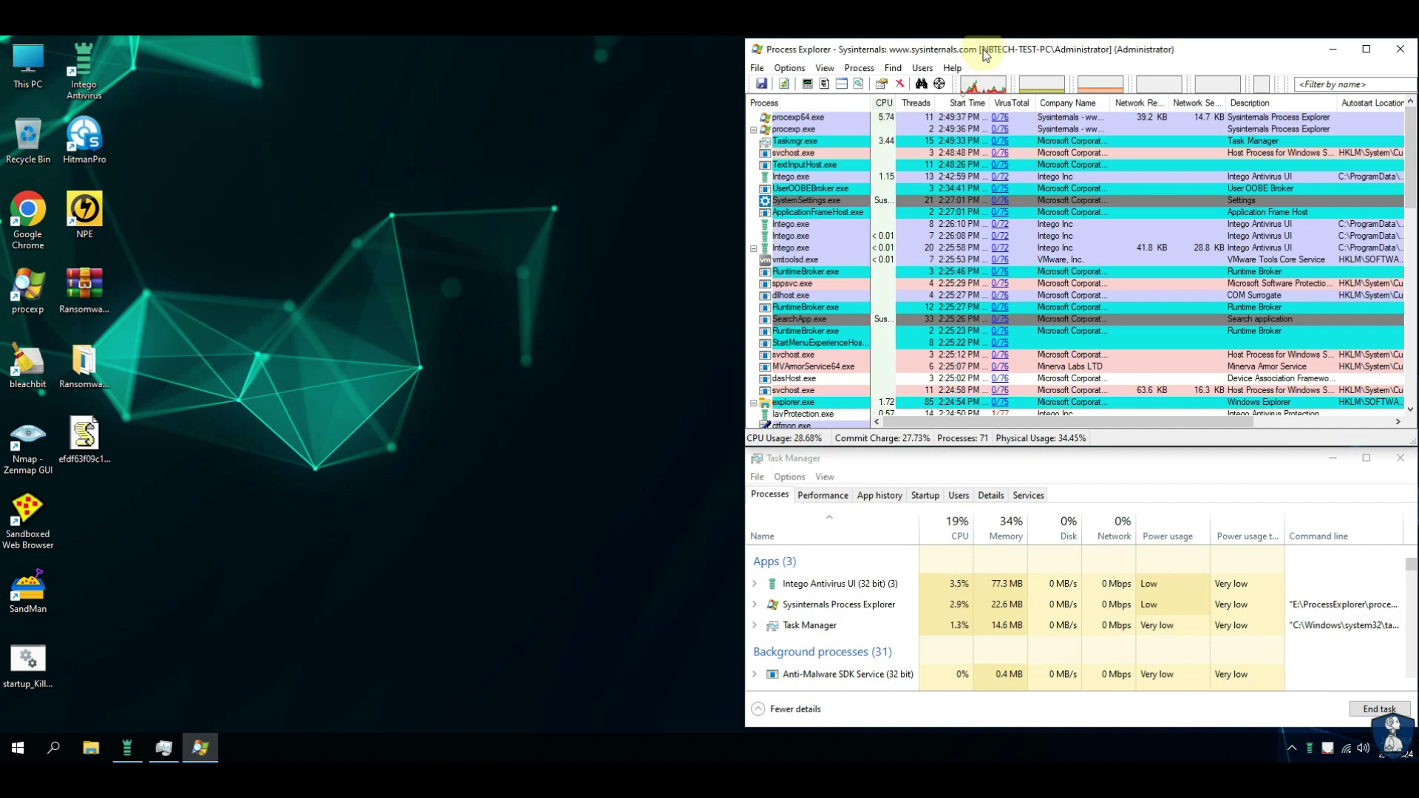
pyautogui.click(450, 532)
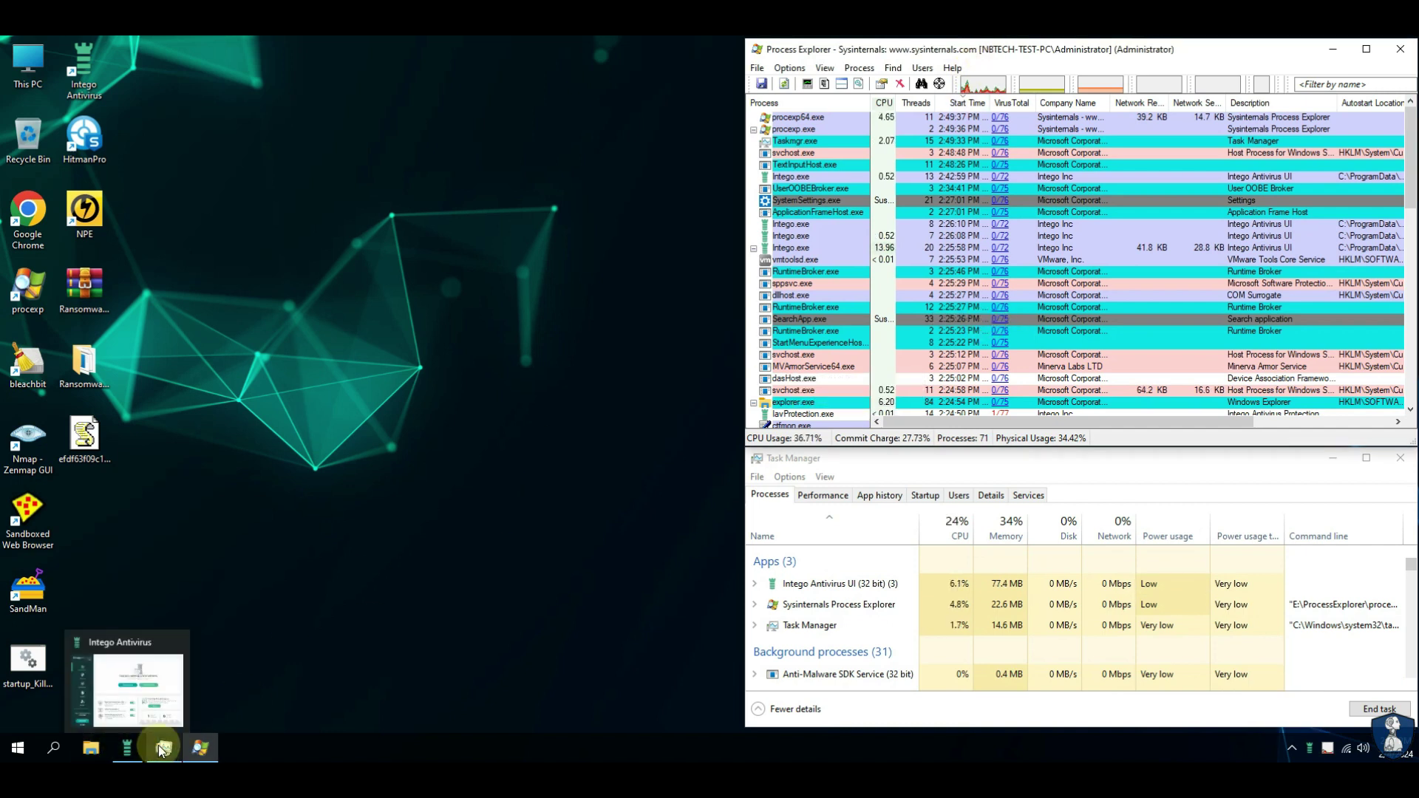
pyautogui.click(158, 745)
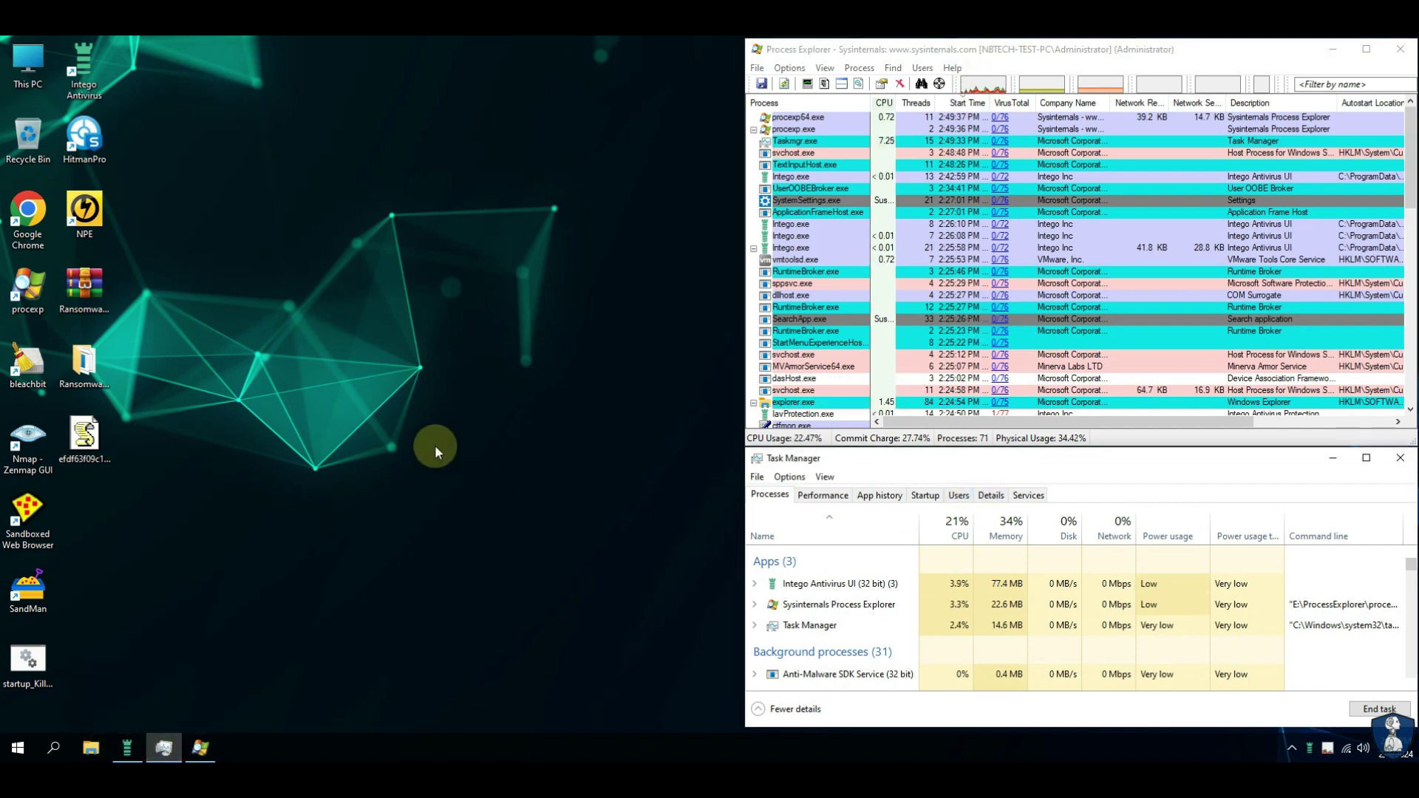
pyautogui.rightClick(70, 444)
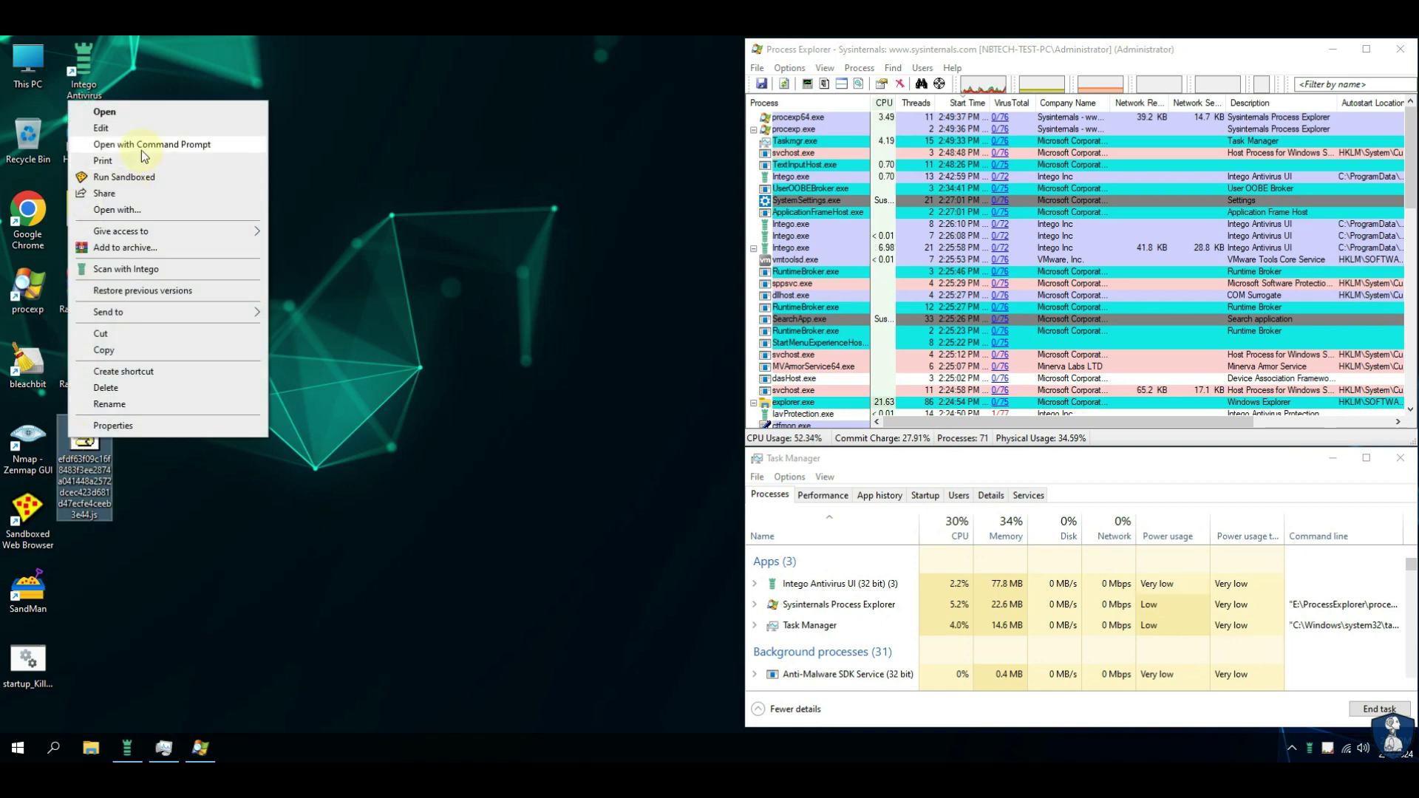
pyautogui.click(140, 270)
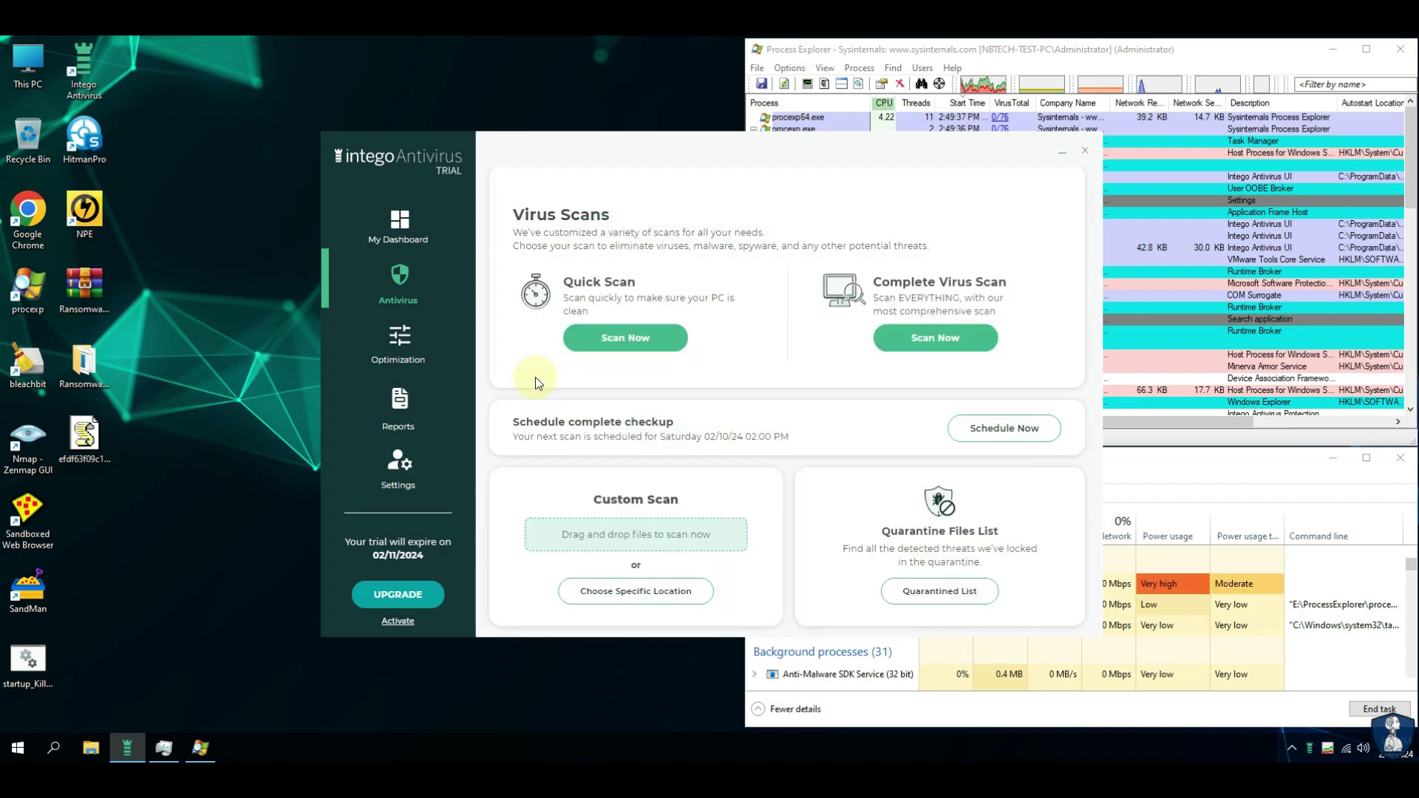
# Close Intego and delete the RansomwareSamples folder from the desktop
pyautogui.click(1079, 153)
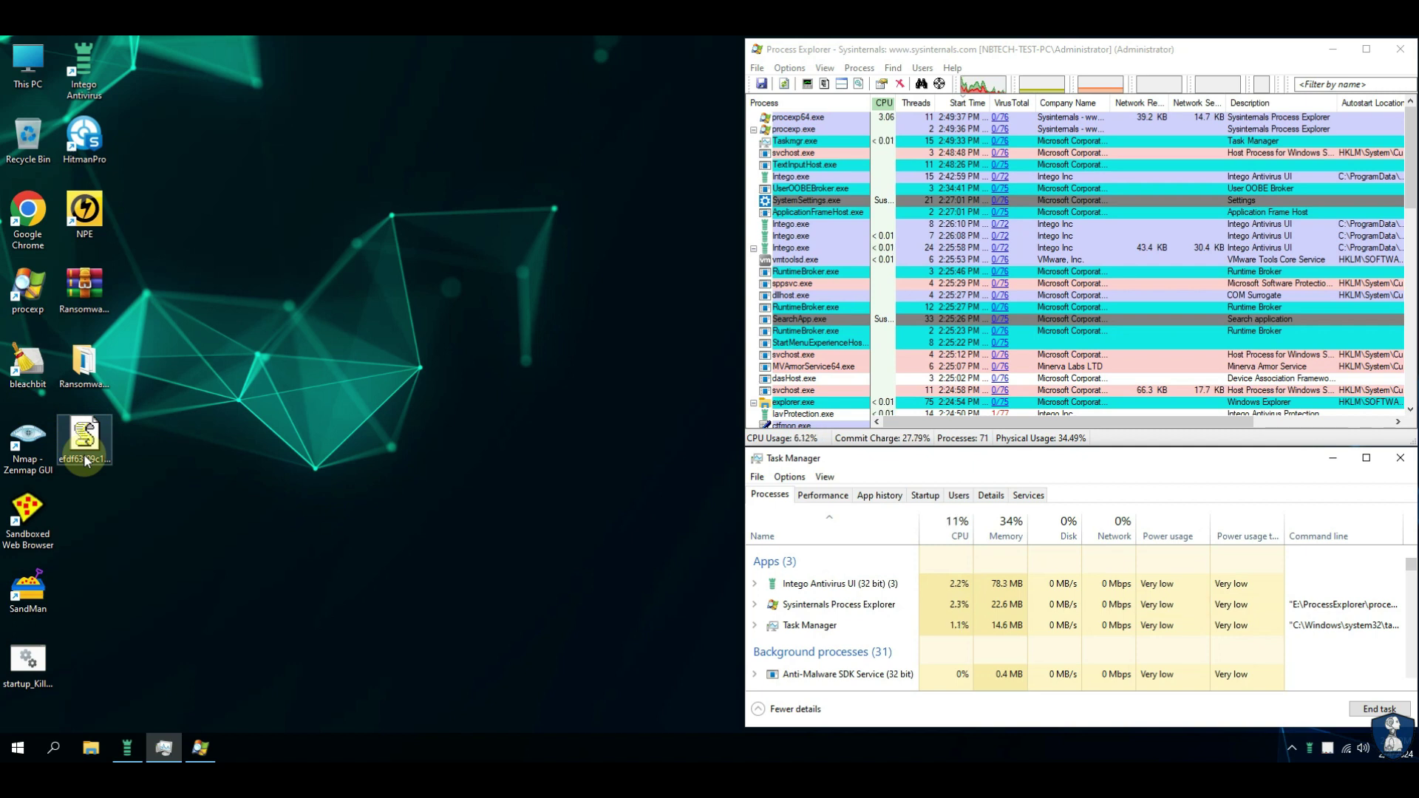
pyautogui.rightClick(94, 366)
pyautogui.click(130, 612)
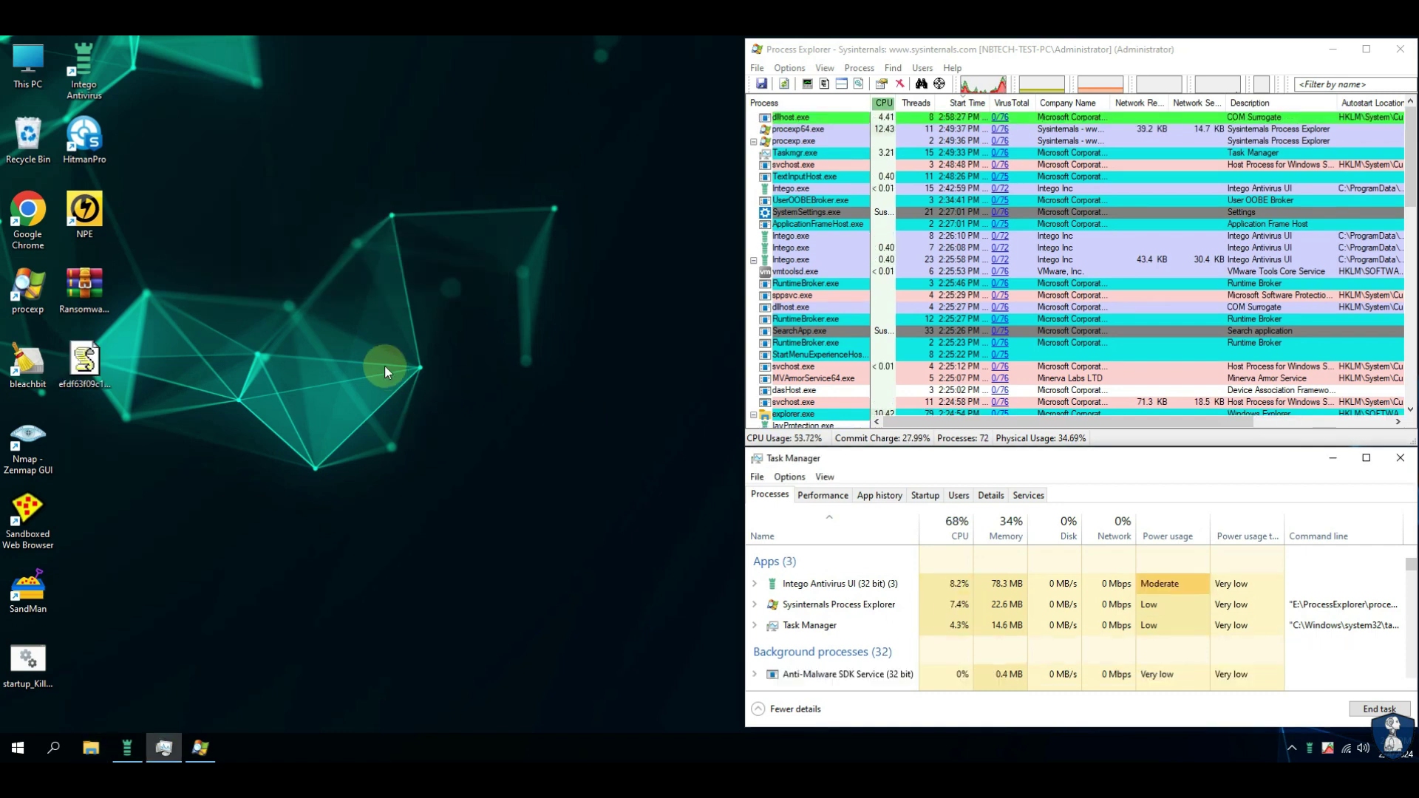
# Empty the Recycle Bin to permanently remove the folder
pyautogui.rightClick(32, 141)
pyautogui.click(67, 181)
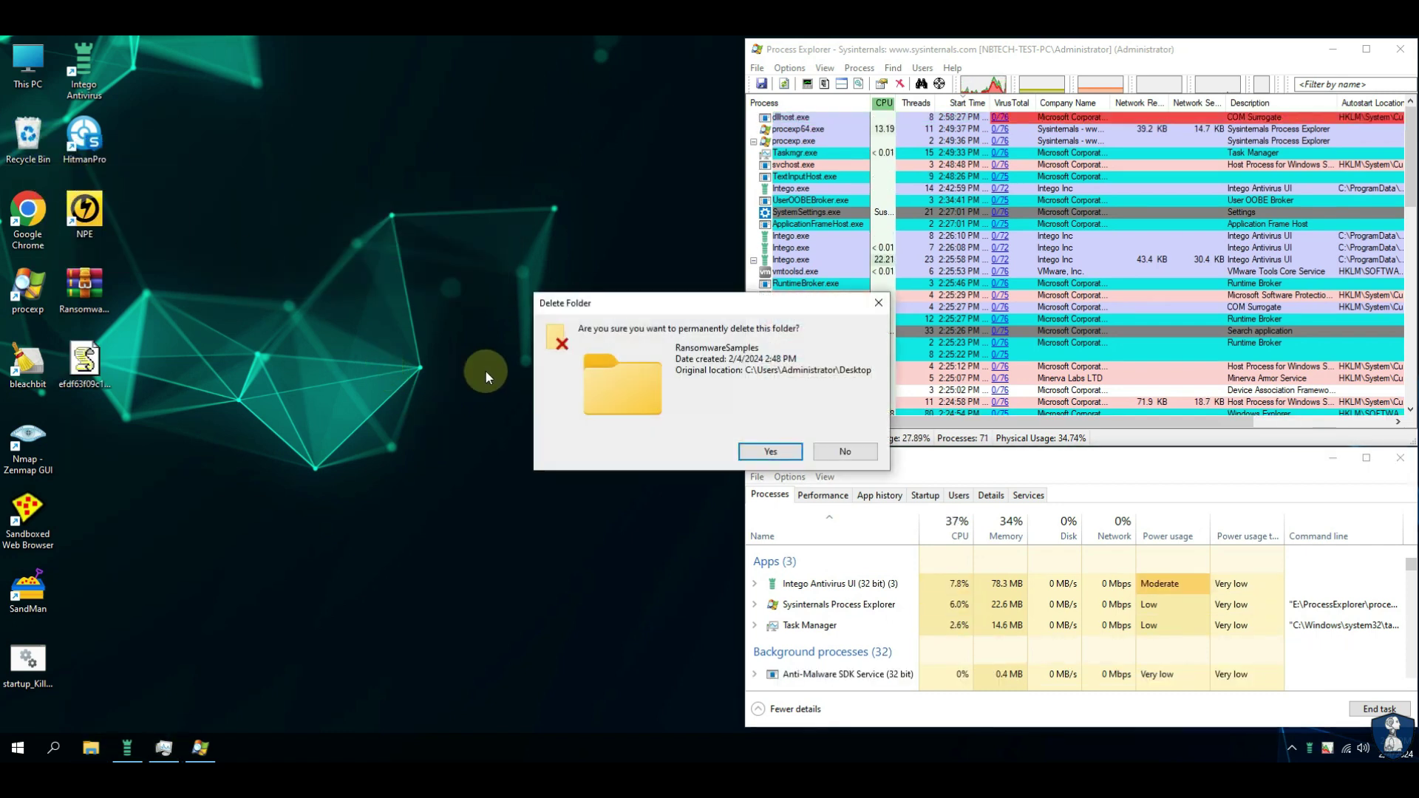
pyautogui.click(741, 448)
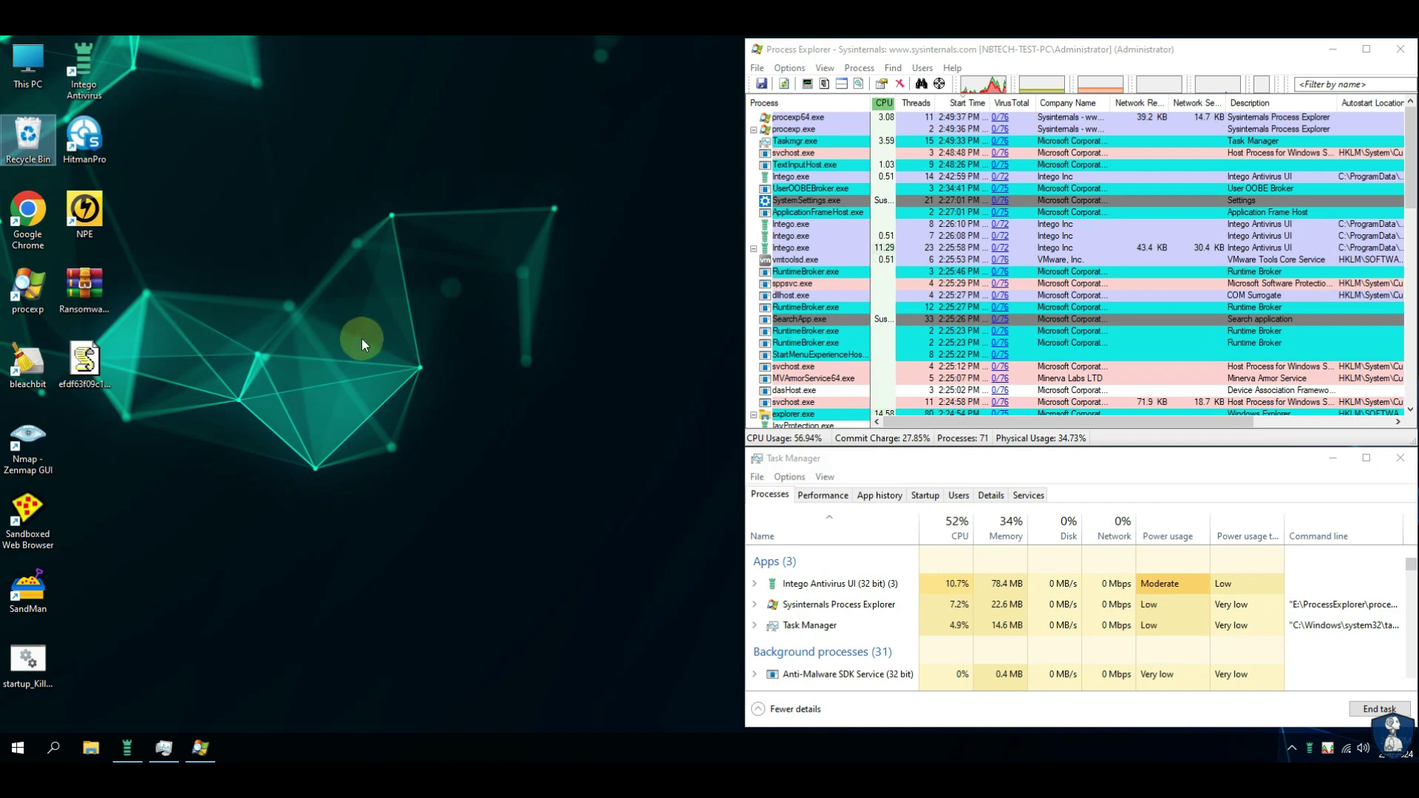
# Run Intego's Complete Virus Scan to completion: 98,604 files scanned, 0 issues found
pyautogui.click(128, 748)
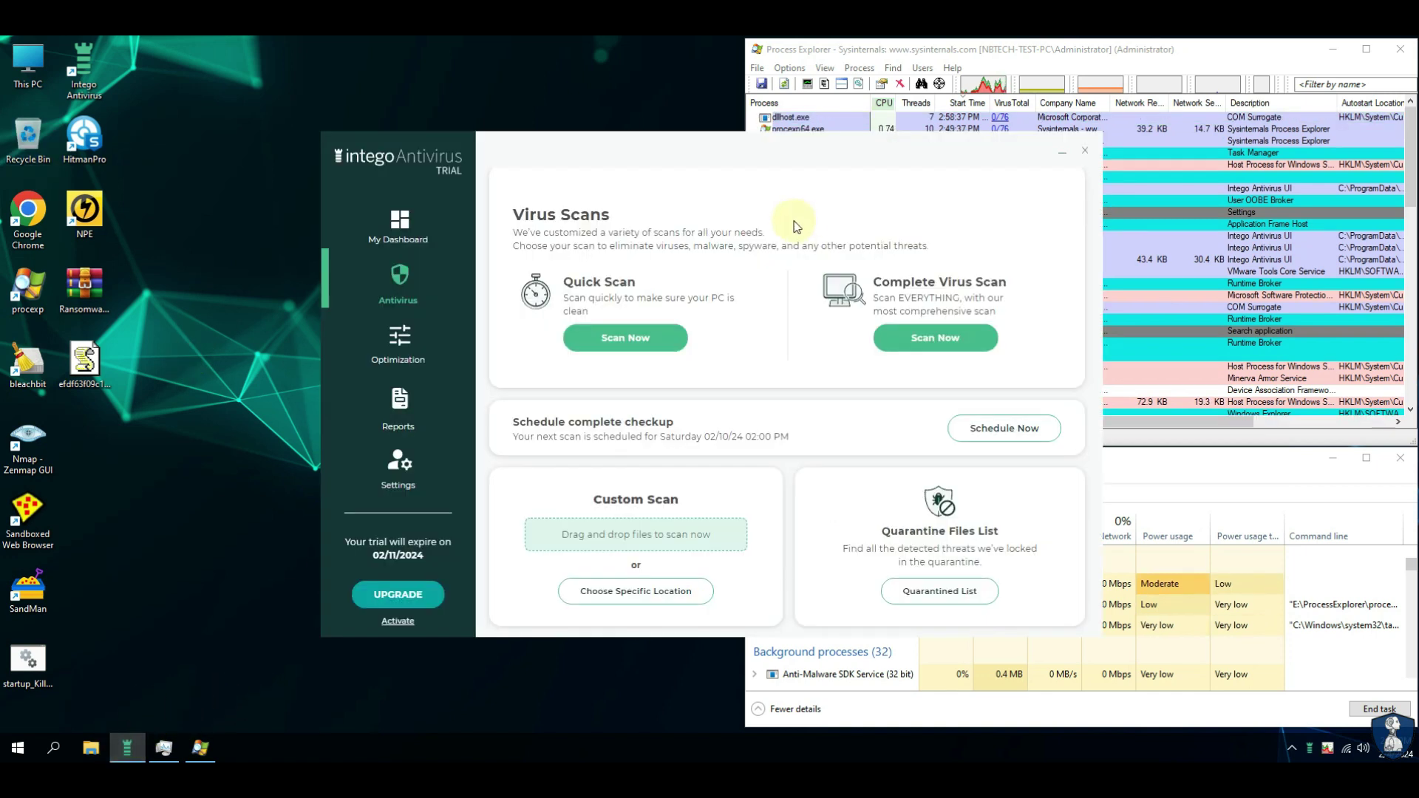
pyautogui.click(960, 342)
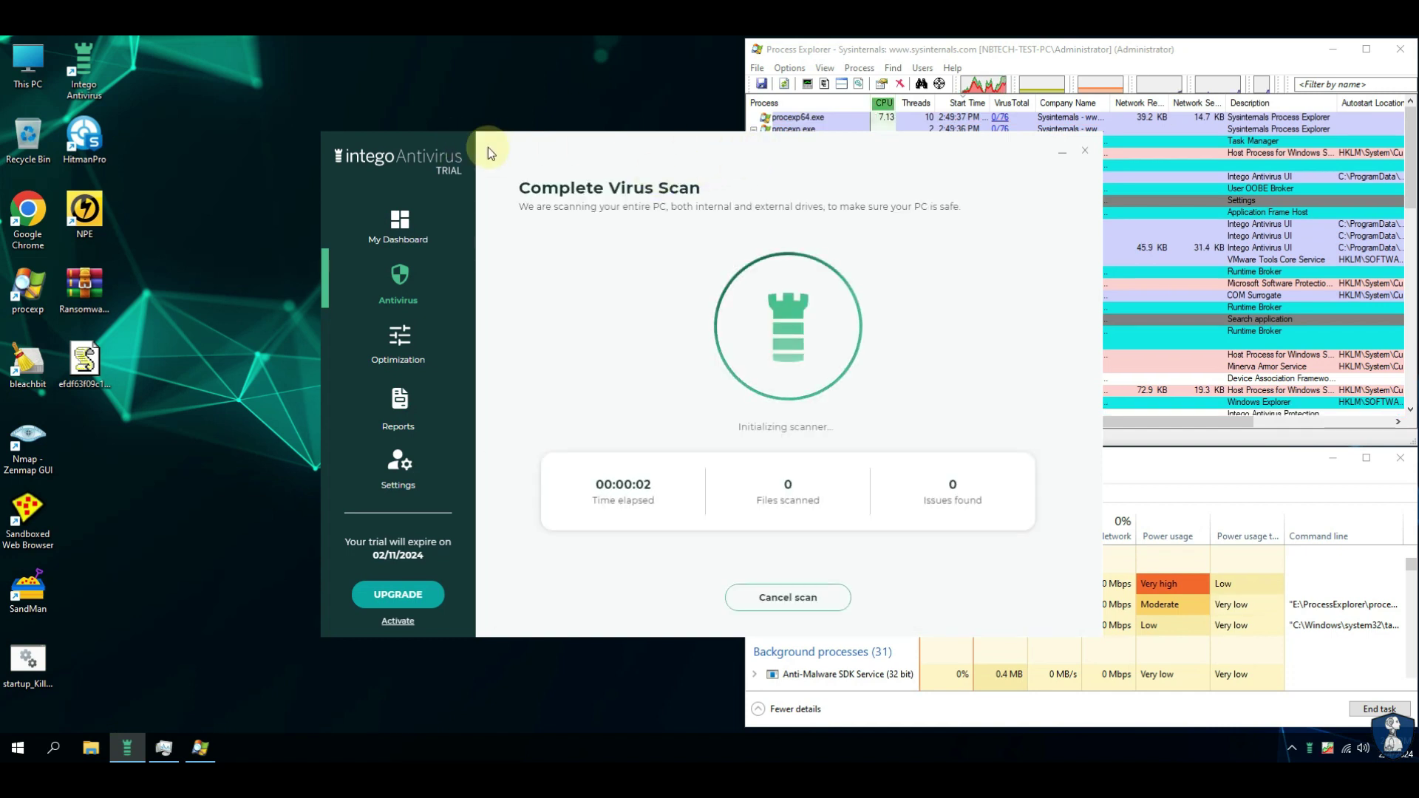
pyautogui.moveTo(698, 135)
pyautogui.mouseDown()
pyautogui.moveTo(315, 130)
pyautogui.moveTo(433, 135)
pyautogui.mouseUp()
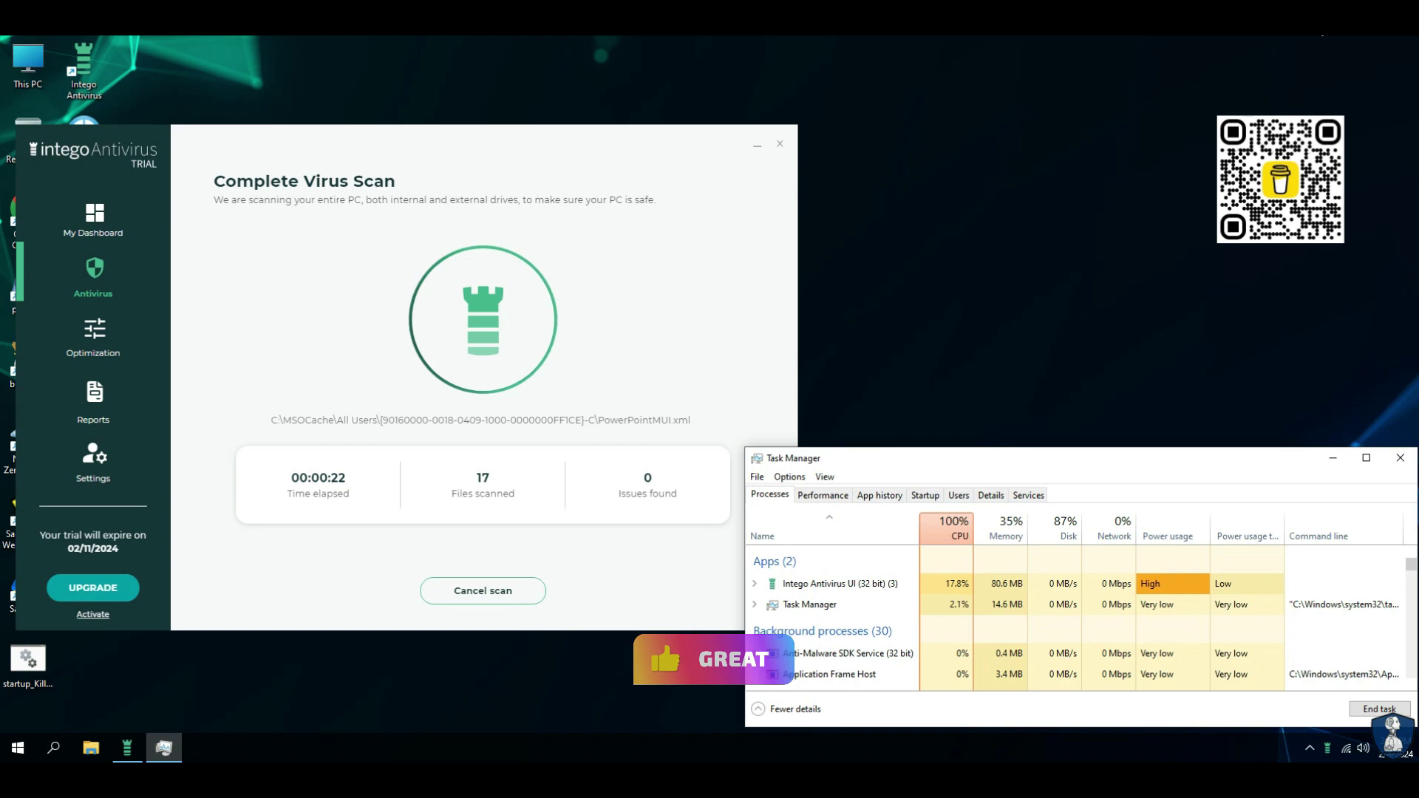
pyautogui.moveTo(380, 136); pyautogui.dragTo(380, 90)
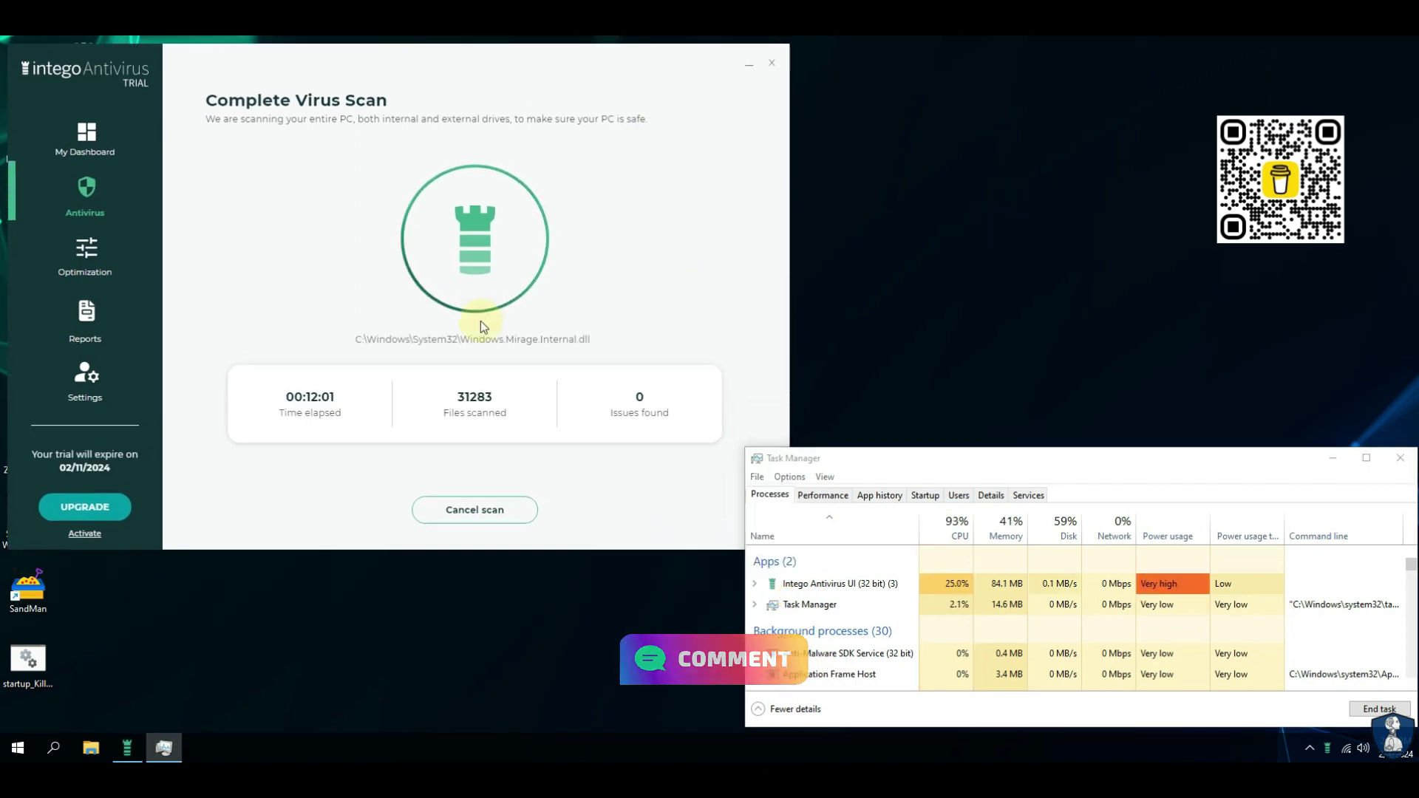
pyautogui.click(412, 405)
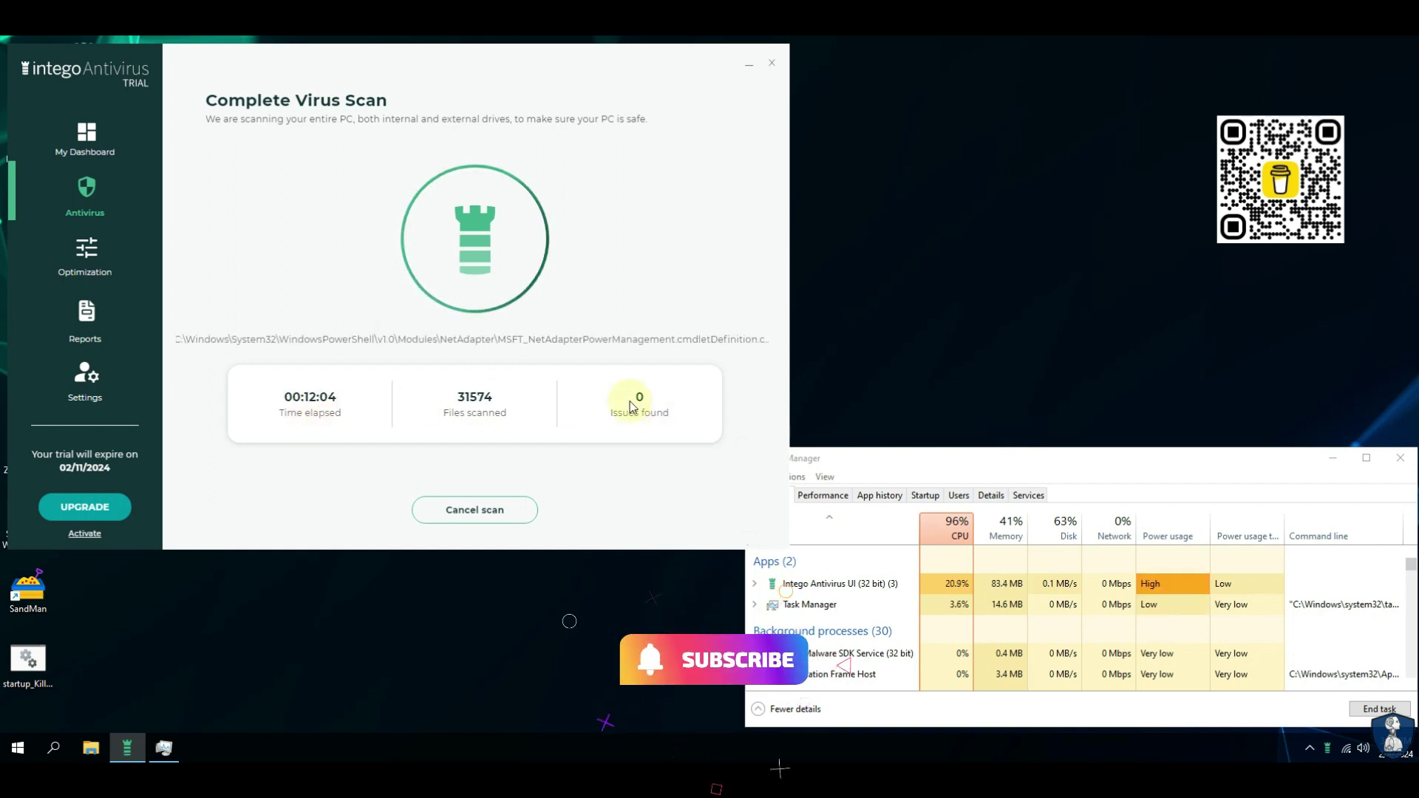
# Glance at Task Manager startup and process lists, then close Intego Antivirus with Yes
pyautogui.click(925, 495)
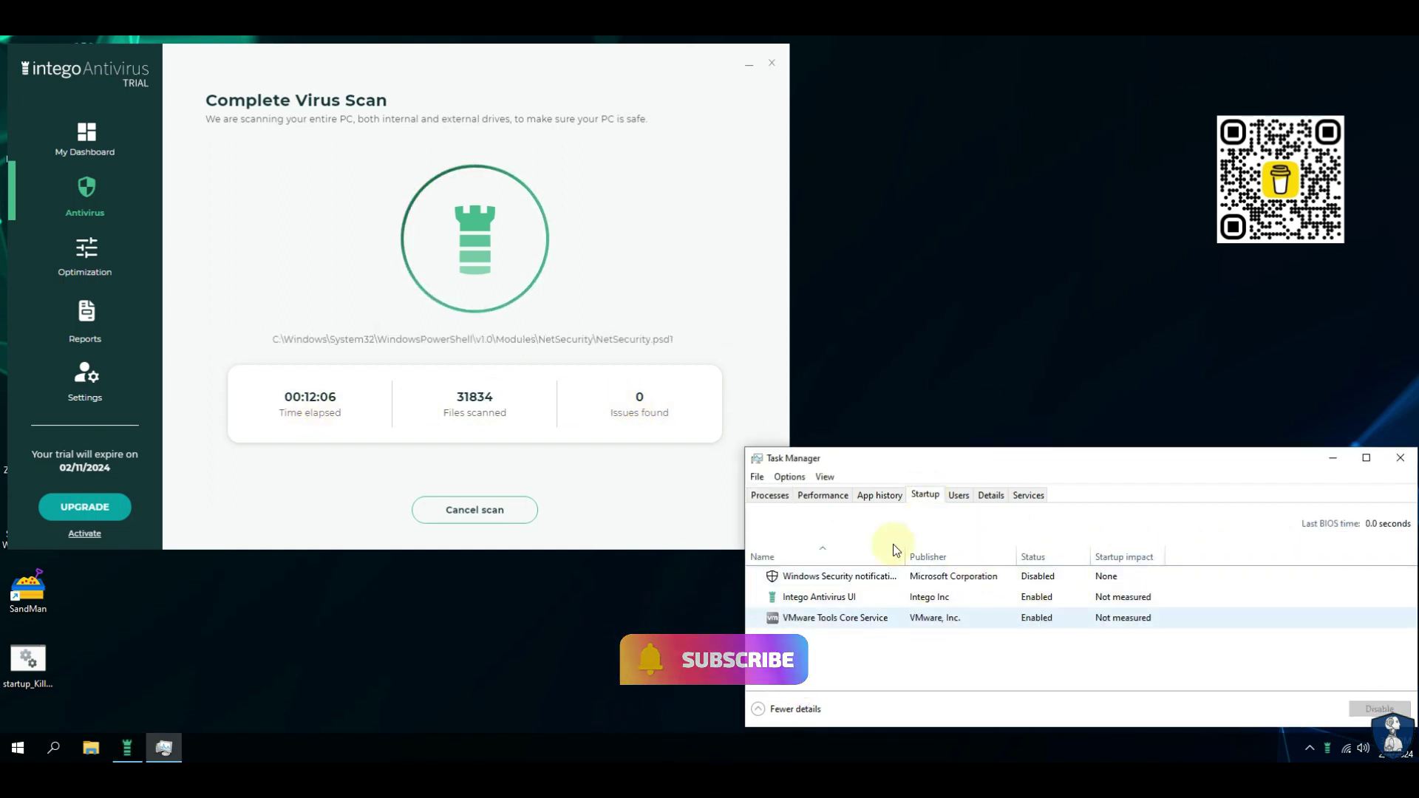
pyautogui.click(769, 495)
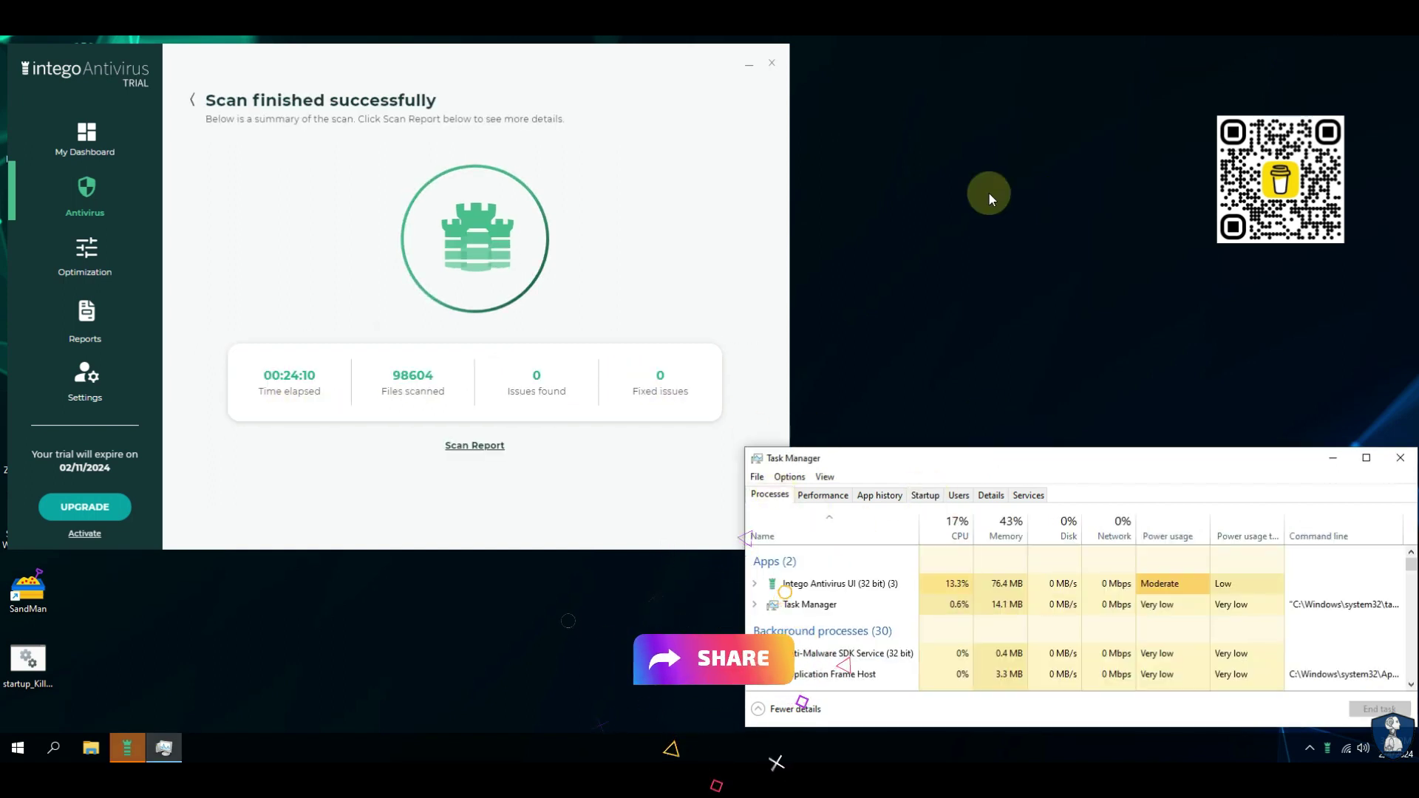
pyautogui.click(777, 169)
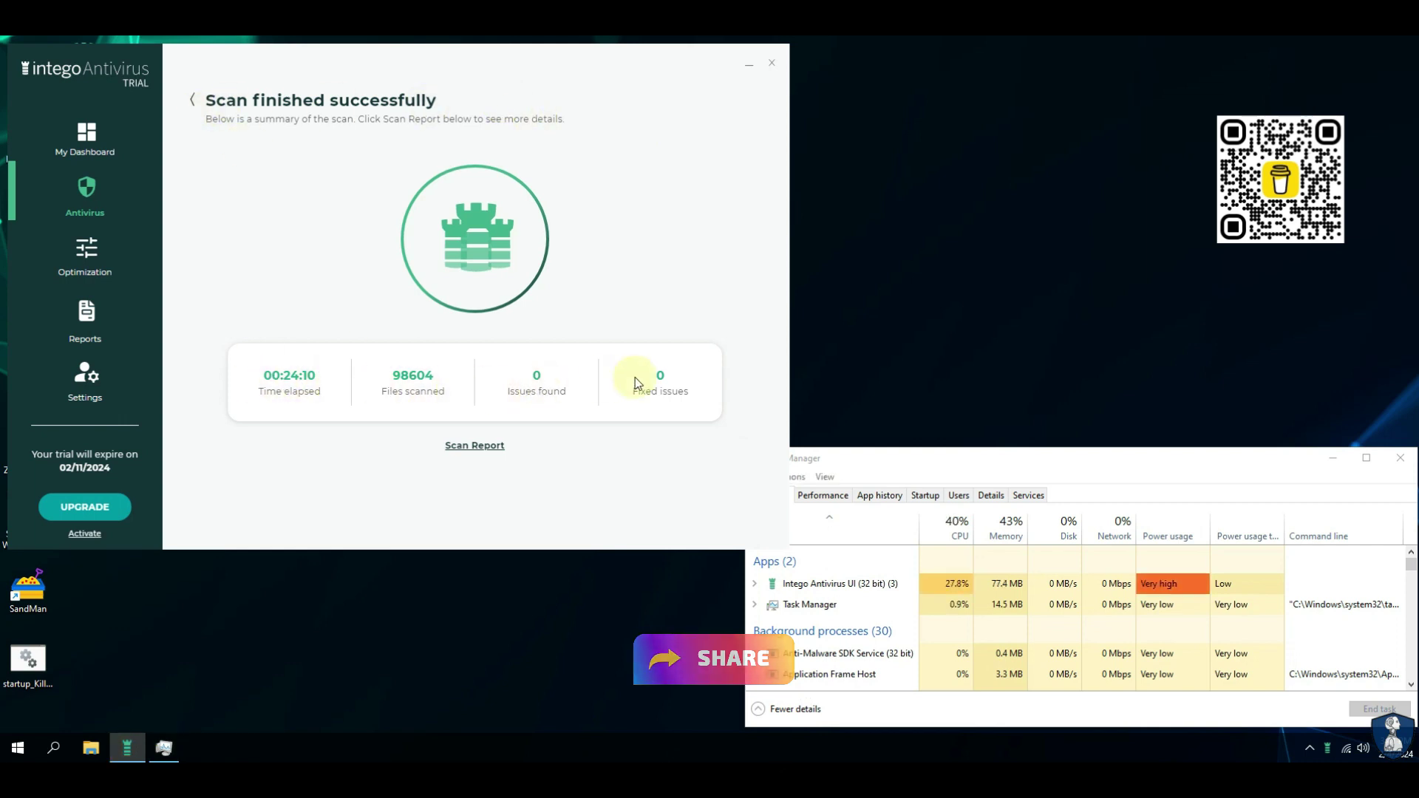
pyautogui.click(773, 69)
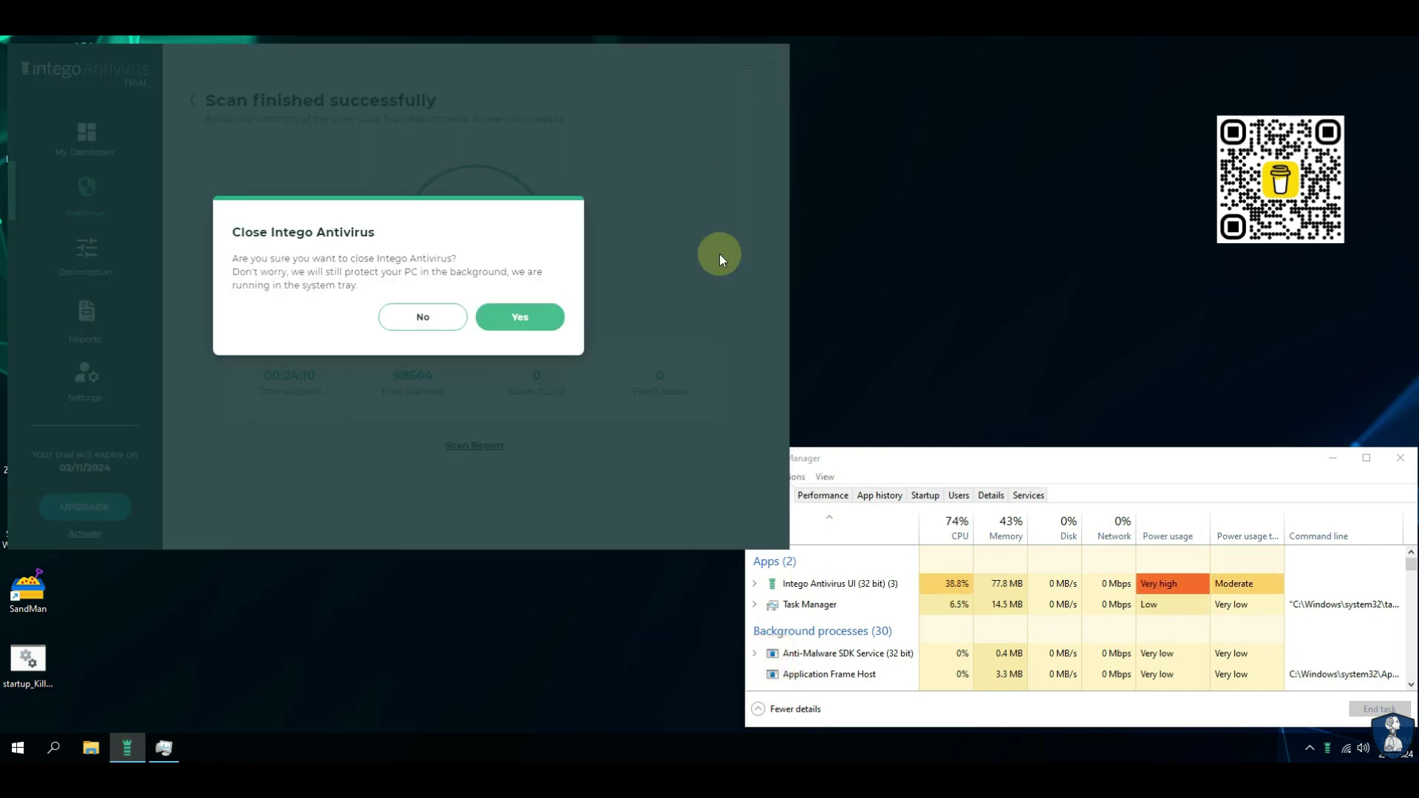
pyautogui.click(525, 317)
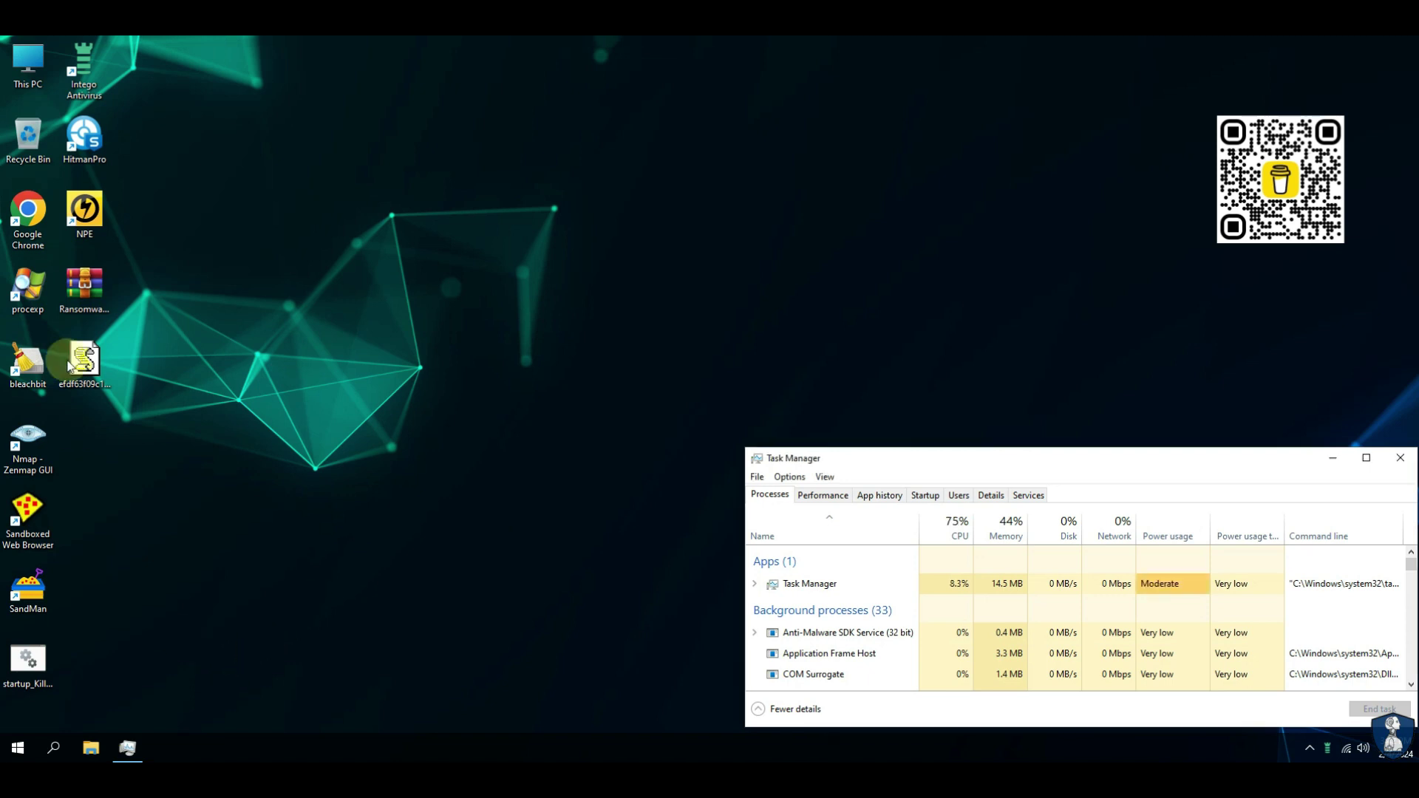
# Launch Norton Power Eraser with administrator rights
pyautogui.doubleClick(84, 210)
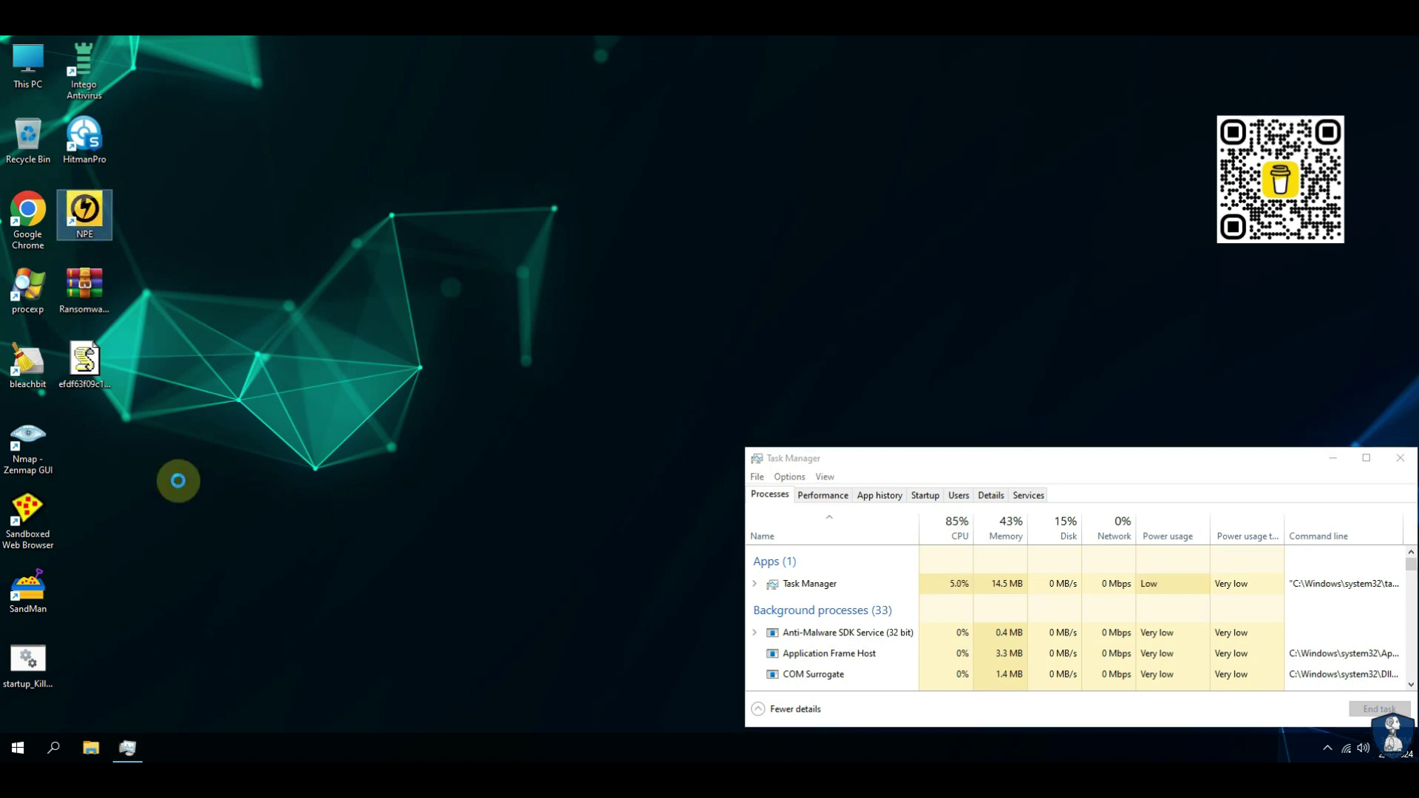
pyautogui.hotkey('shift', 'F10')
pyautogui.click(178, 265)
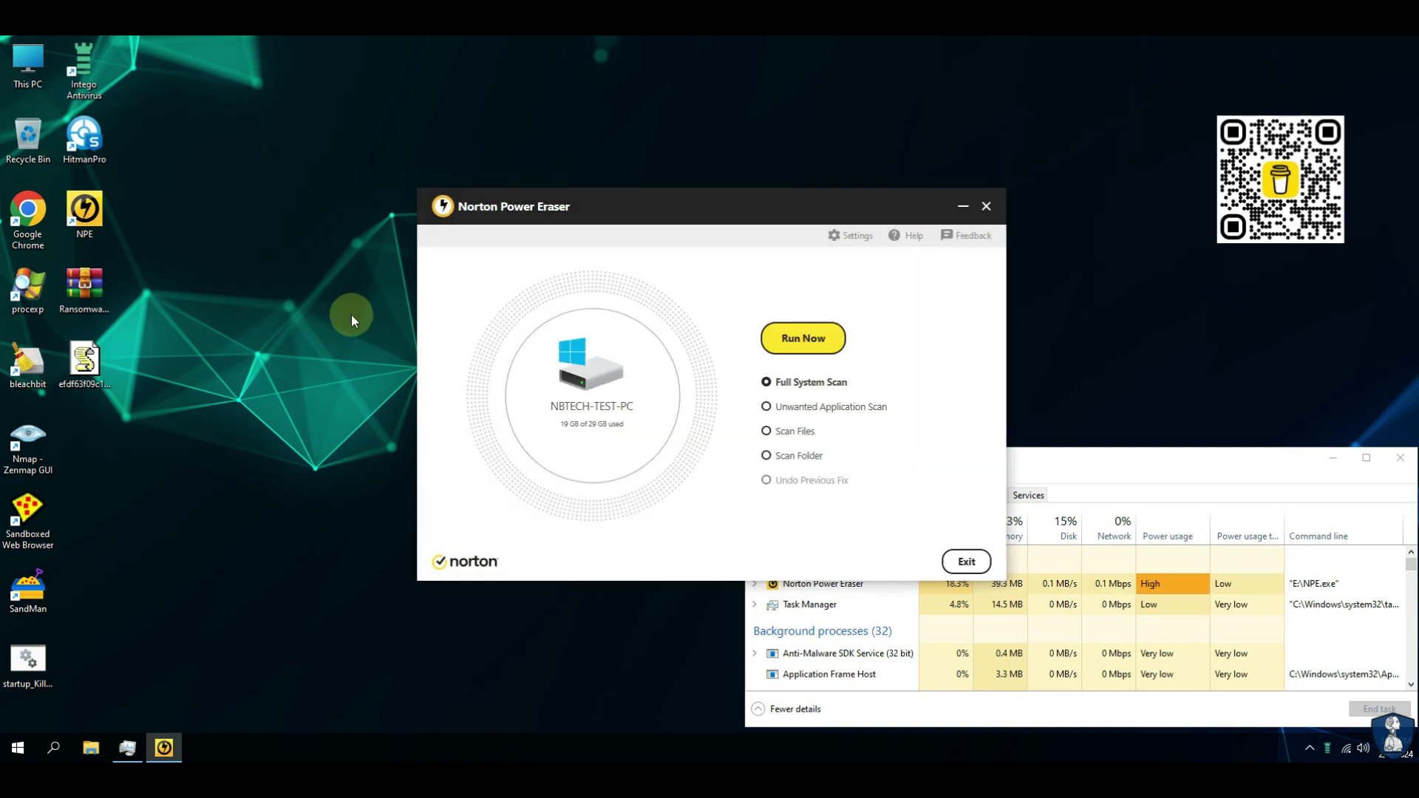
# Enable Rootkit Scan in Norton Power Eraser's settings and apply it
pyautogui.click(846, 235)
pyautogui.click(963, 343)
pyautogui.click(975, 569)
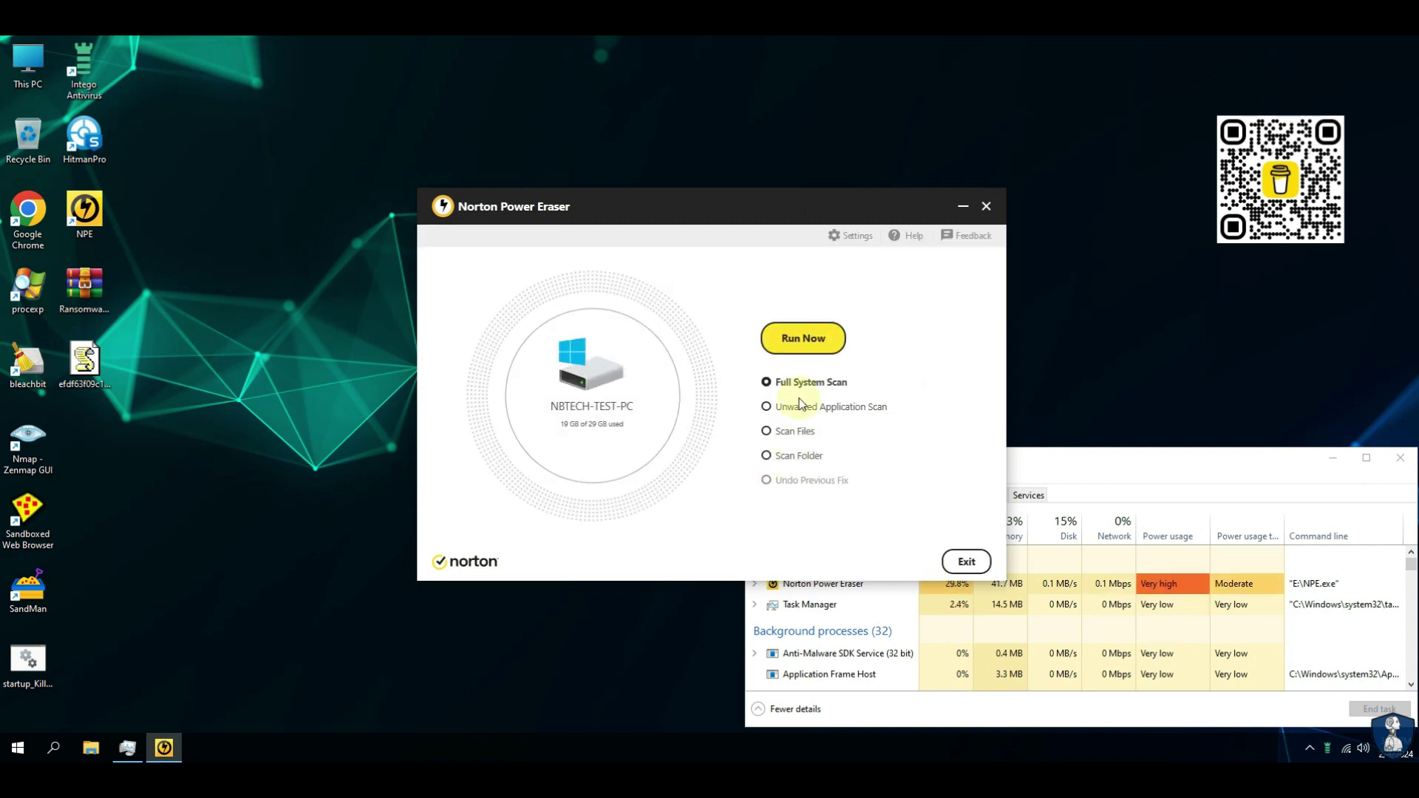
# Run the full system scan through the restart, get No Threats Found, and exit
pyautogui.click(812, 340)
pyautogui.click(830, 471)
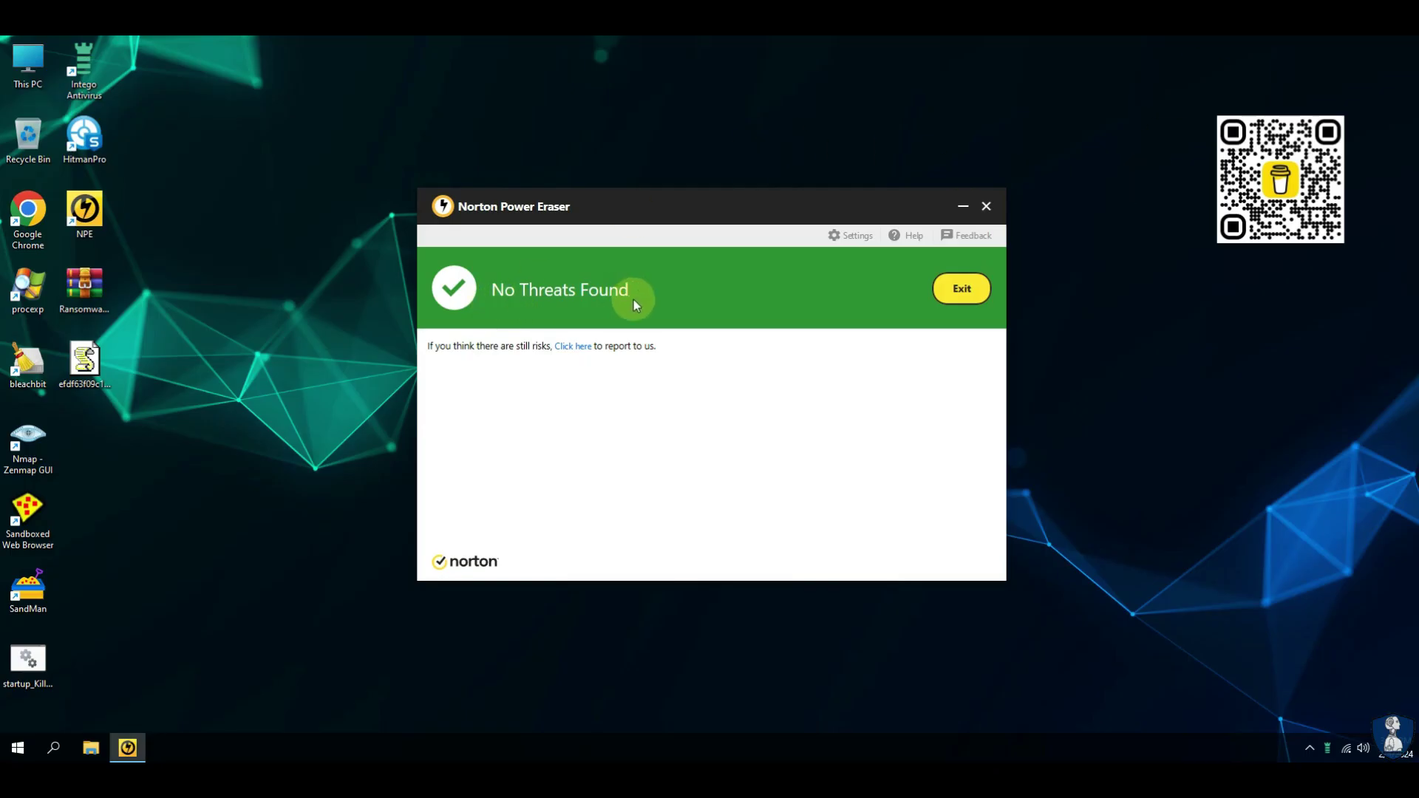
pyautogui.click(957, 291)
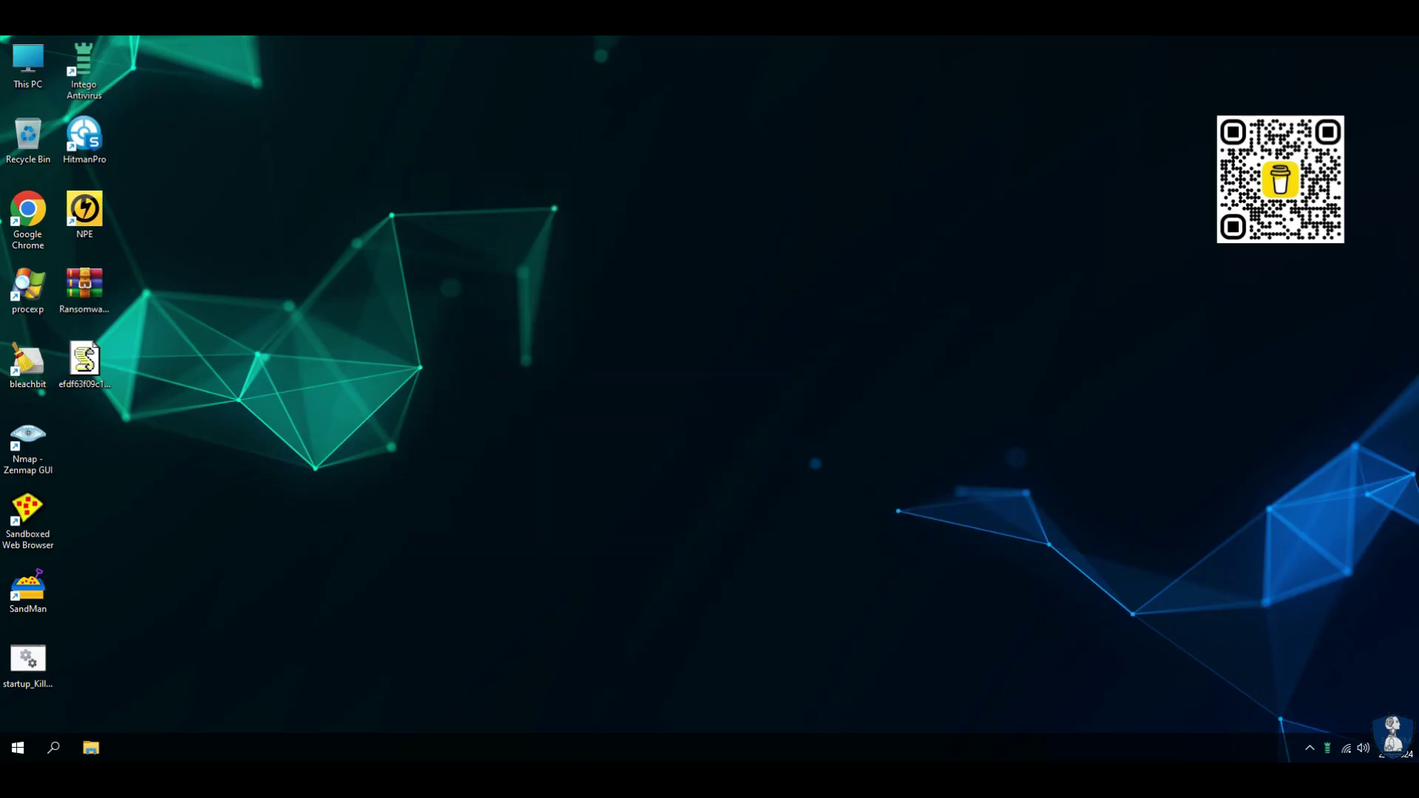
# Start HitmanPro as administrator and begin its malware scan
pyautogui.rightClick(79, 138)
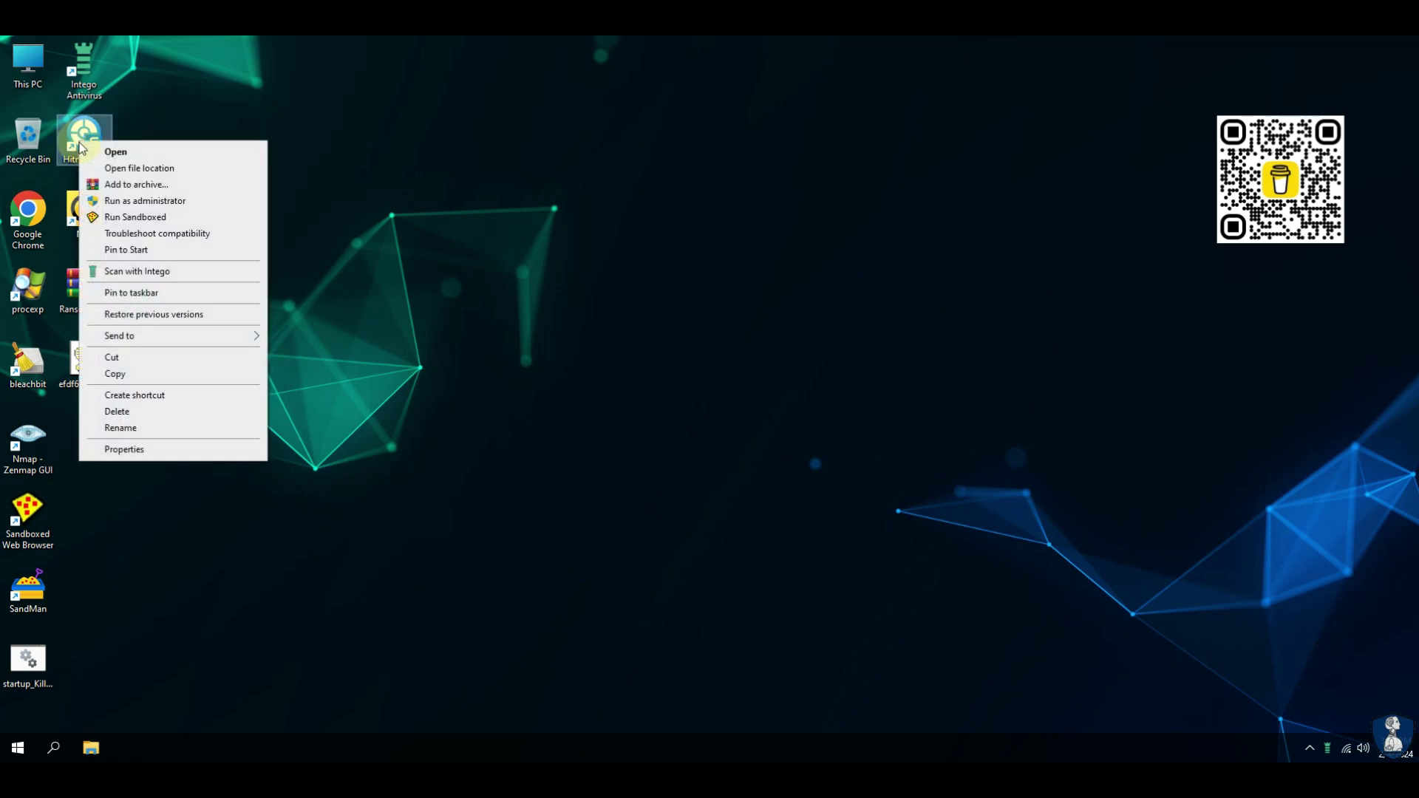
pyautogui.click(144, 195)
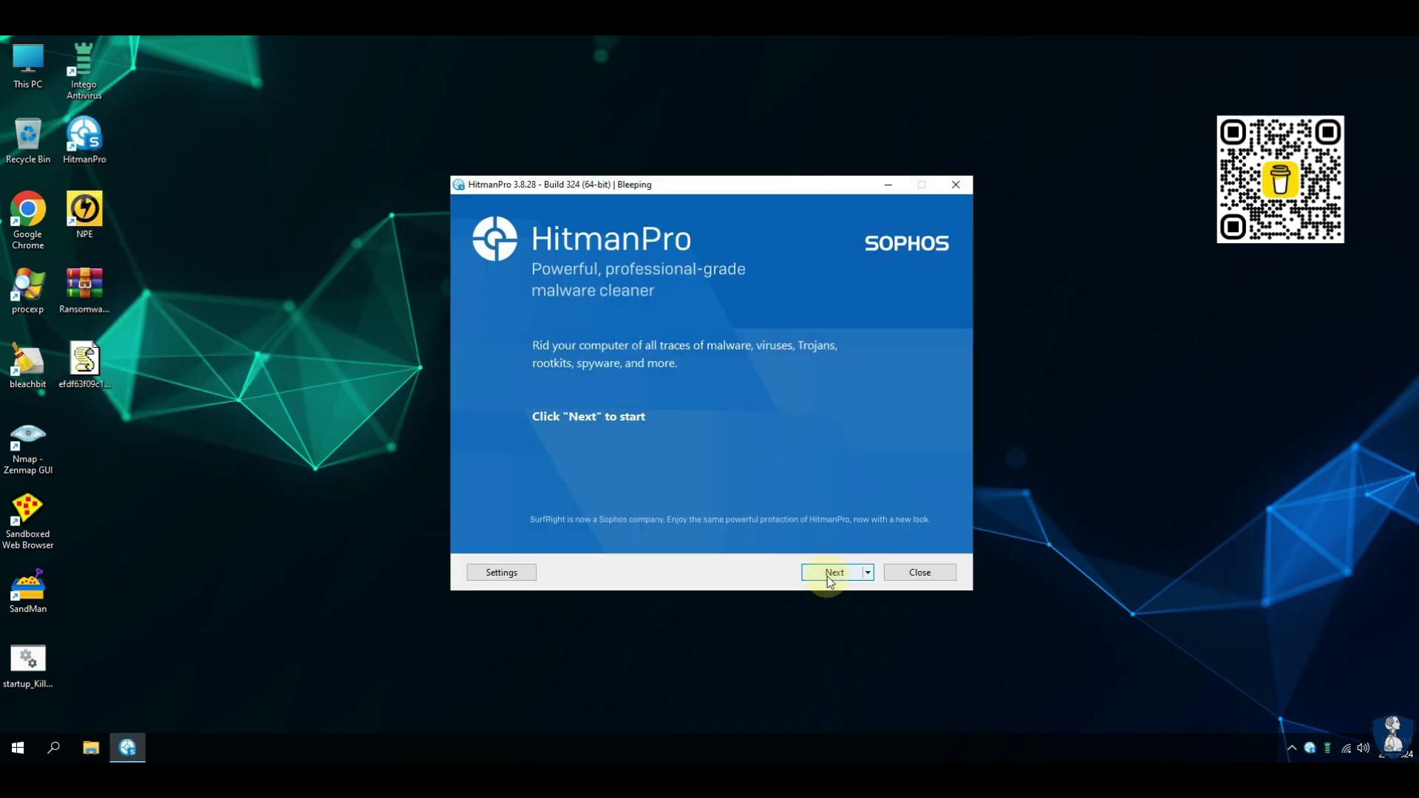
pyautogui.click(827, 572)
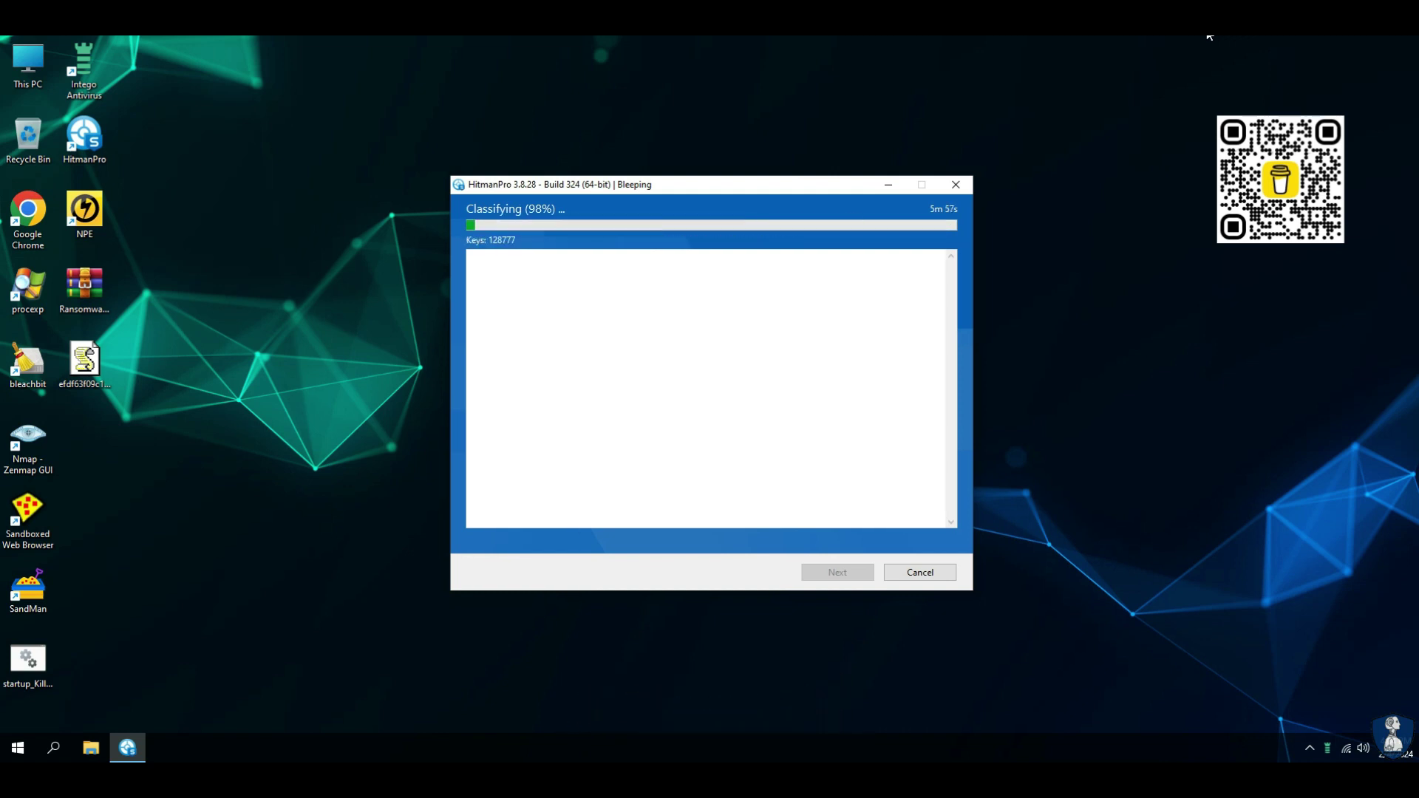
# Finish the scan of 1,259,344 objects with no threats found and close HitmanPro
pyautogui.rightClick(1130, 260)
pyautogui.click(1159, 304)
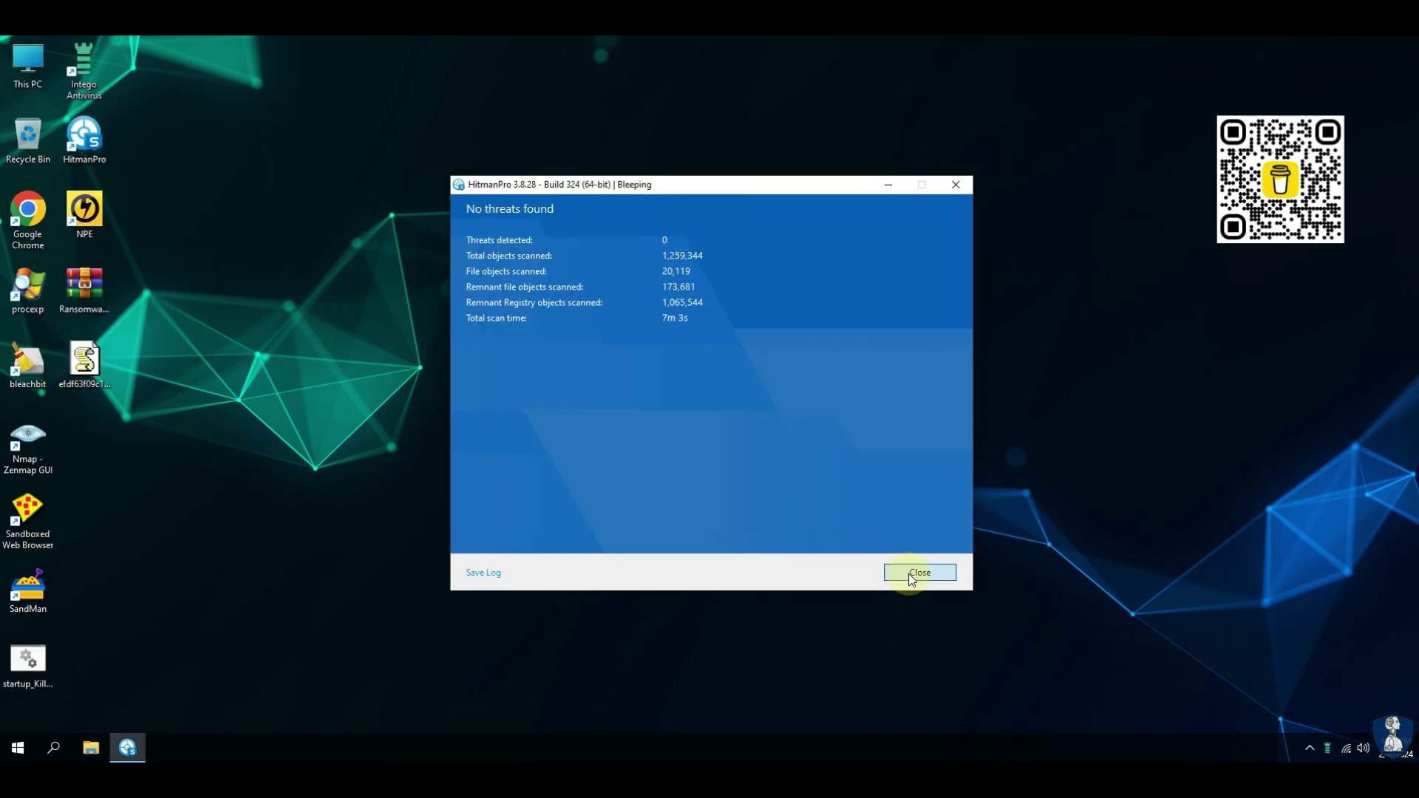
pyautogui.click(909, 575)
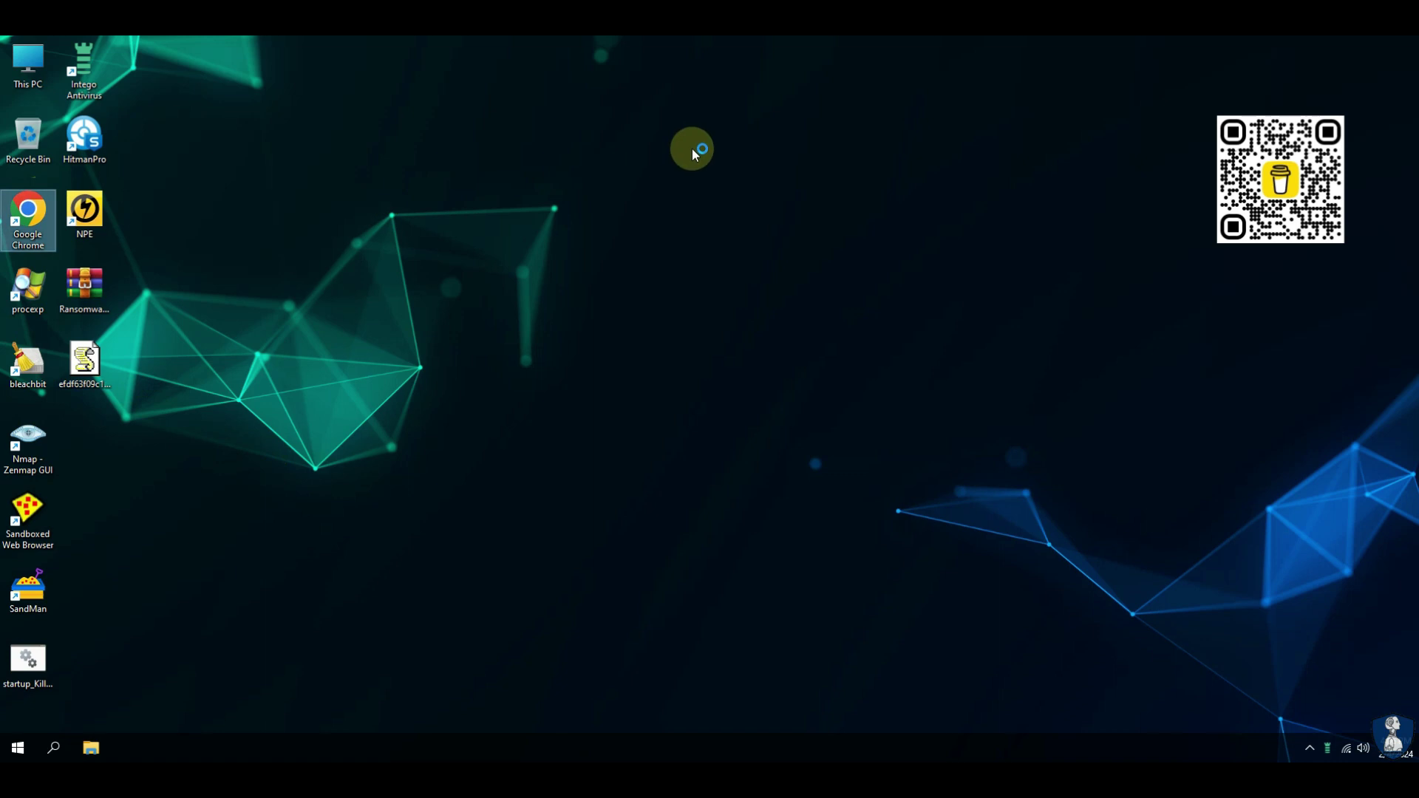
# Upload the ransomware sample from the Desktop to VirusTotal for analysis
pyautogui.doubleClick(28, 220)
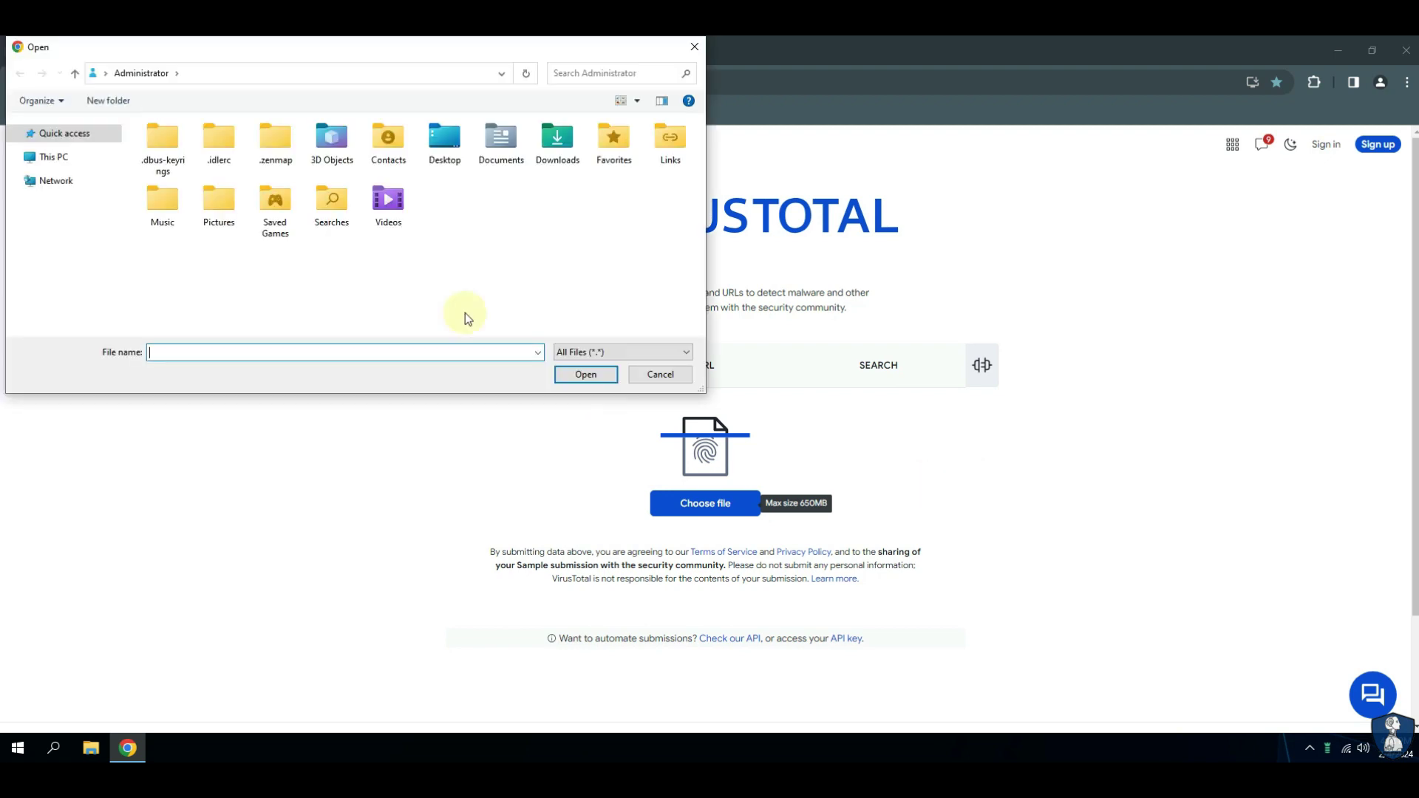
pyautogui.click(60, 174)
pyautogui.click(222, 157)
pyautogui.click(585, 373)
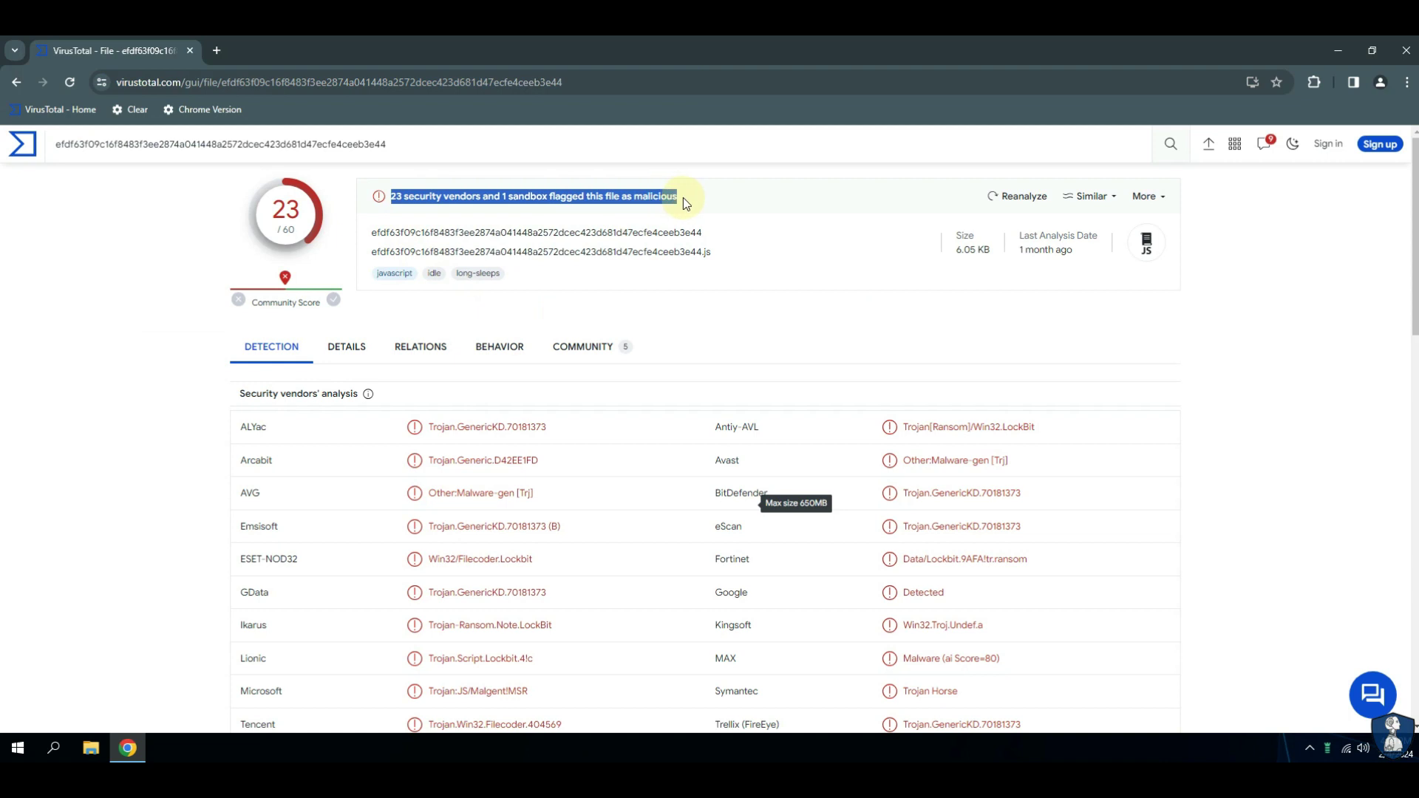
# Review the report flagging it malicious by 23 vendors, then close Chrome
pyautogui.moveTo(375, 275); pyautogui.dragTo(415, 273)
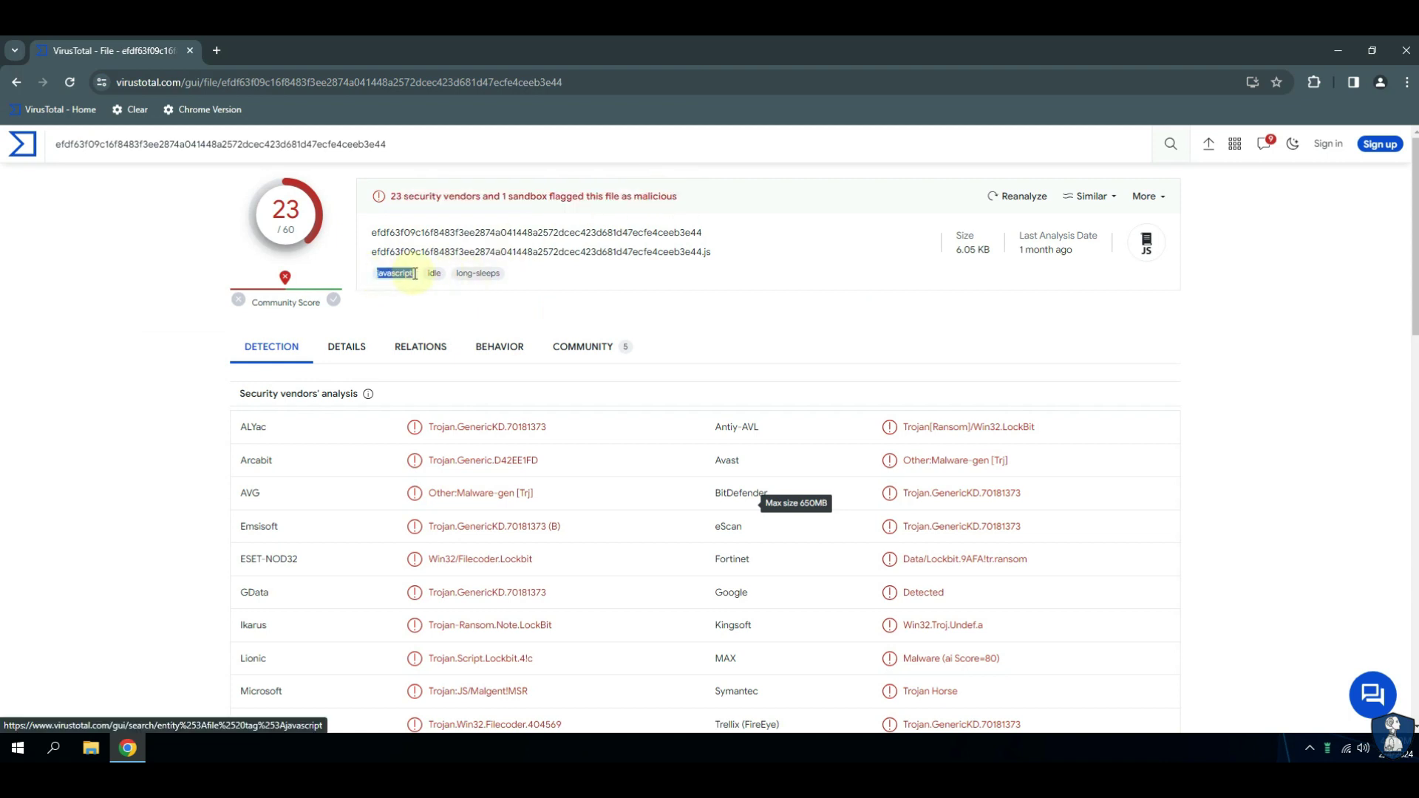
pyautogui.scroll(-2, 599, 427)
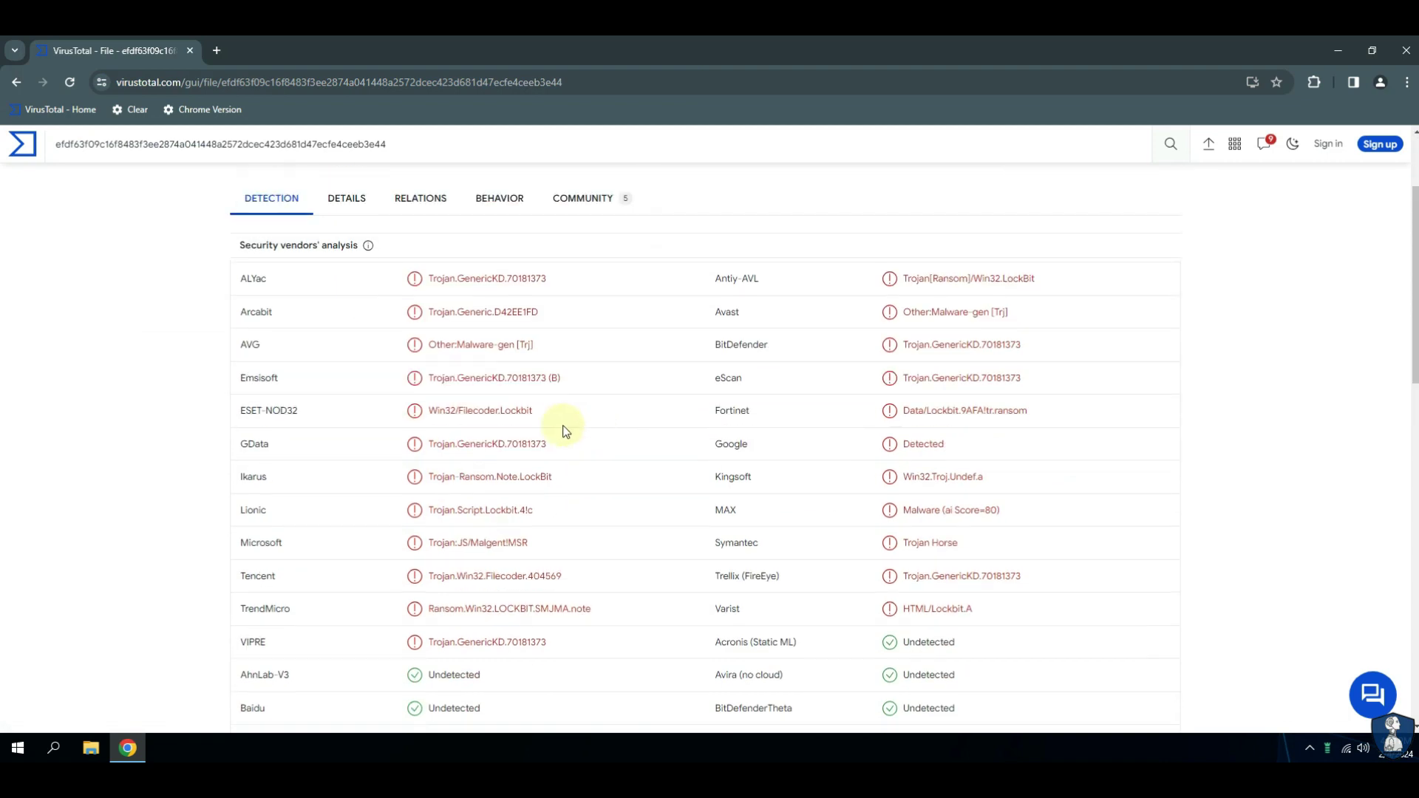
pyautogui.scroll(-2, 325, 496)
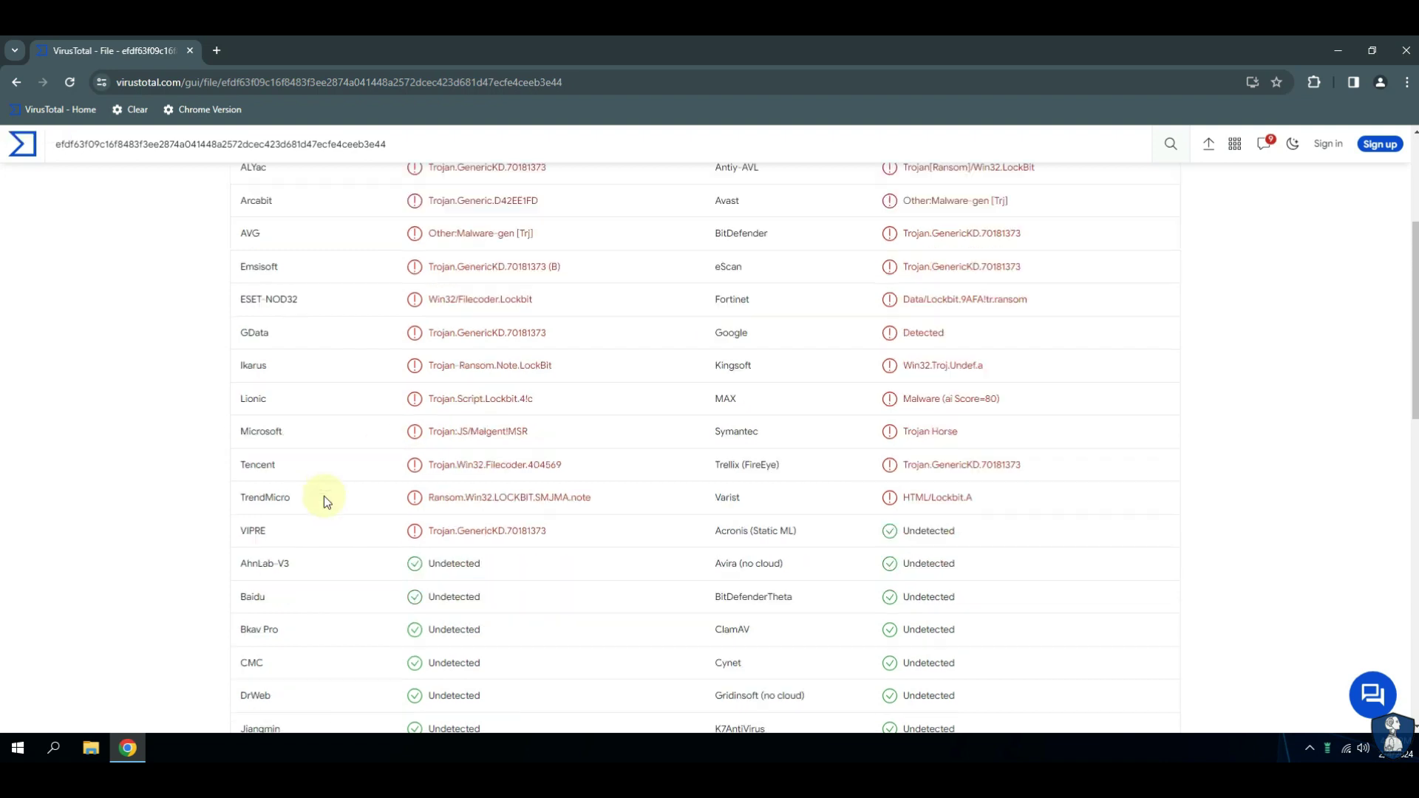
pyautogui.scroll(-1, 325, 495)
pyautogui.scroll(5, 324, 495)
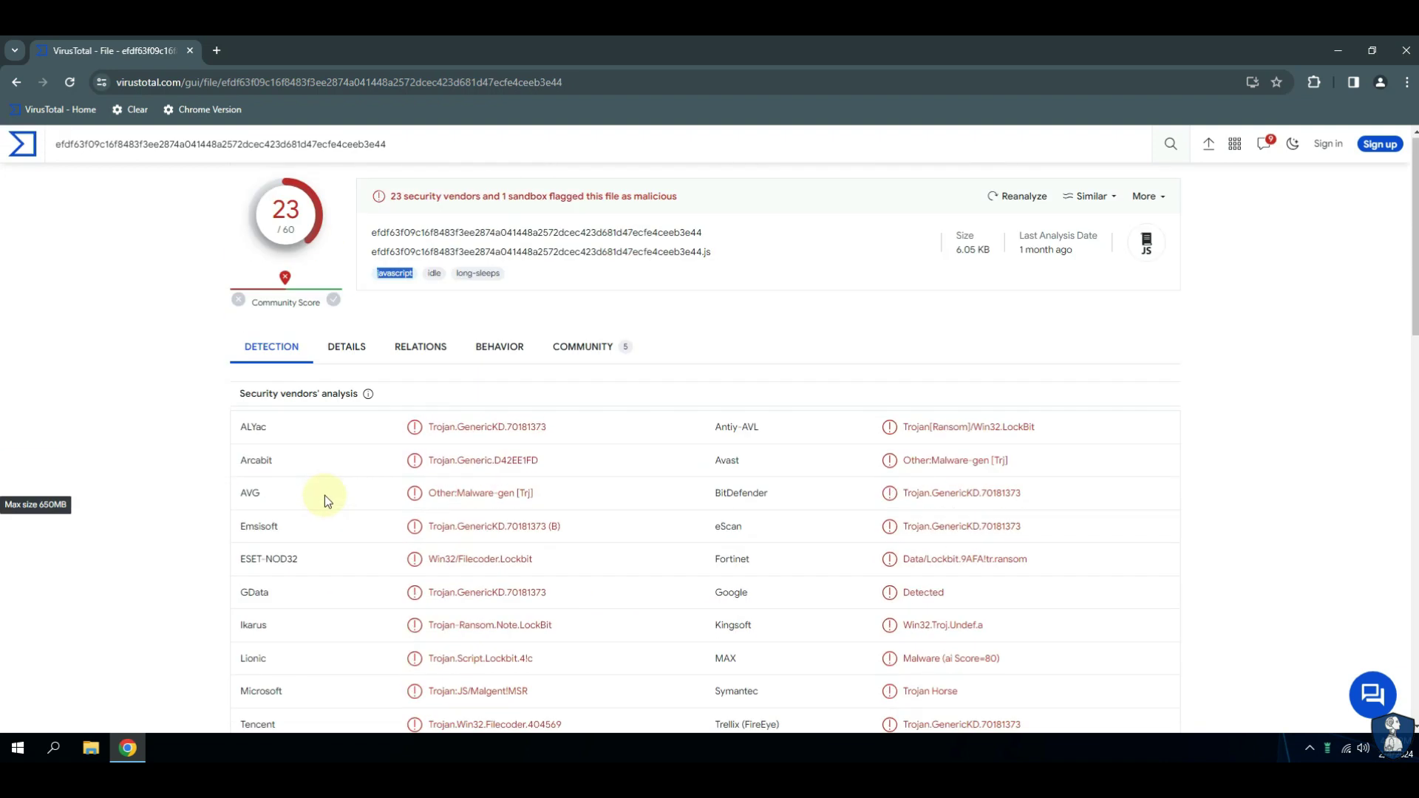
pyautogui.click(1391, 51)
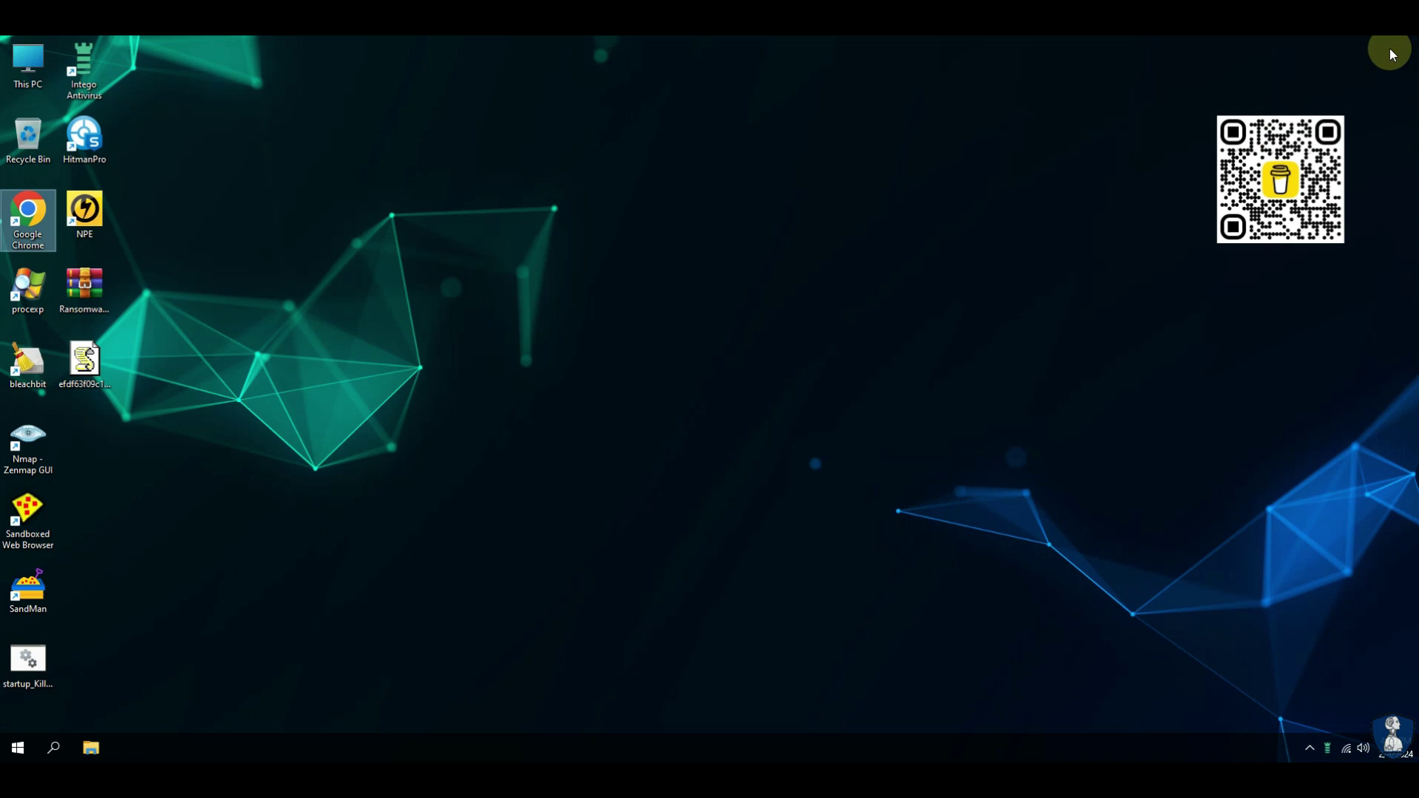